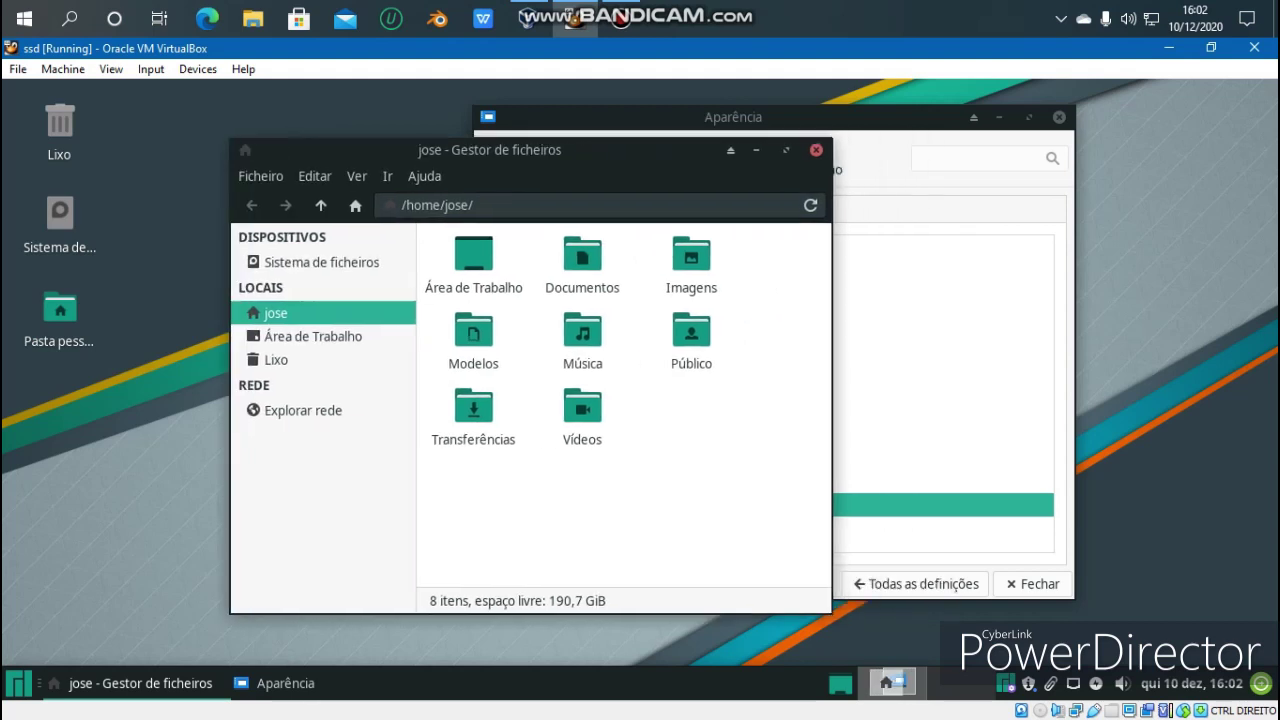
- Open the Transferências folder beside the Aparência window and add Mkos-Big-Sur.tar.xz and Os-Catalina.tar.xz to the style themes
double_click(395, 400)
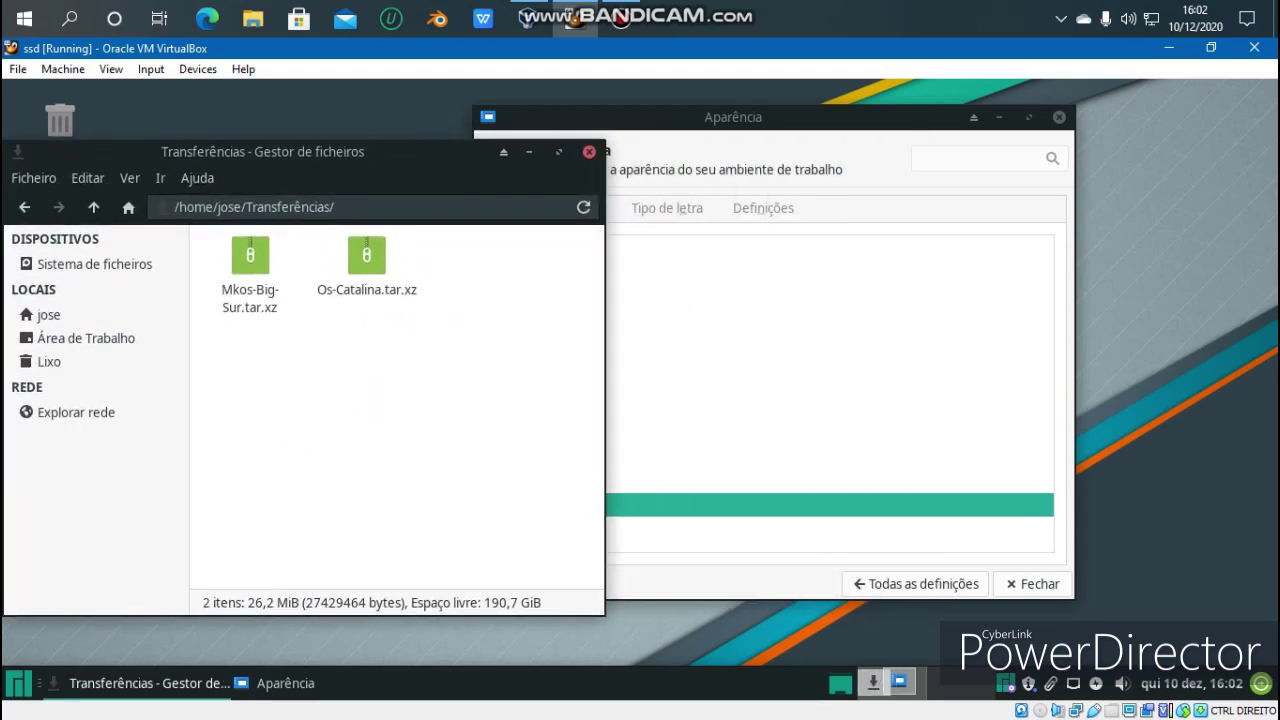
drag(728, 118, 810, 121)
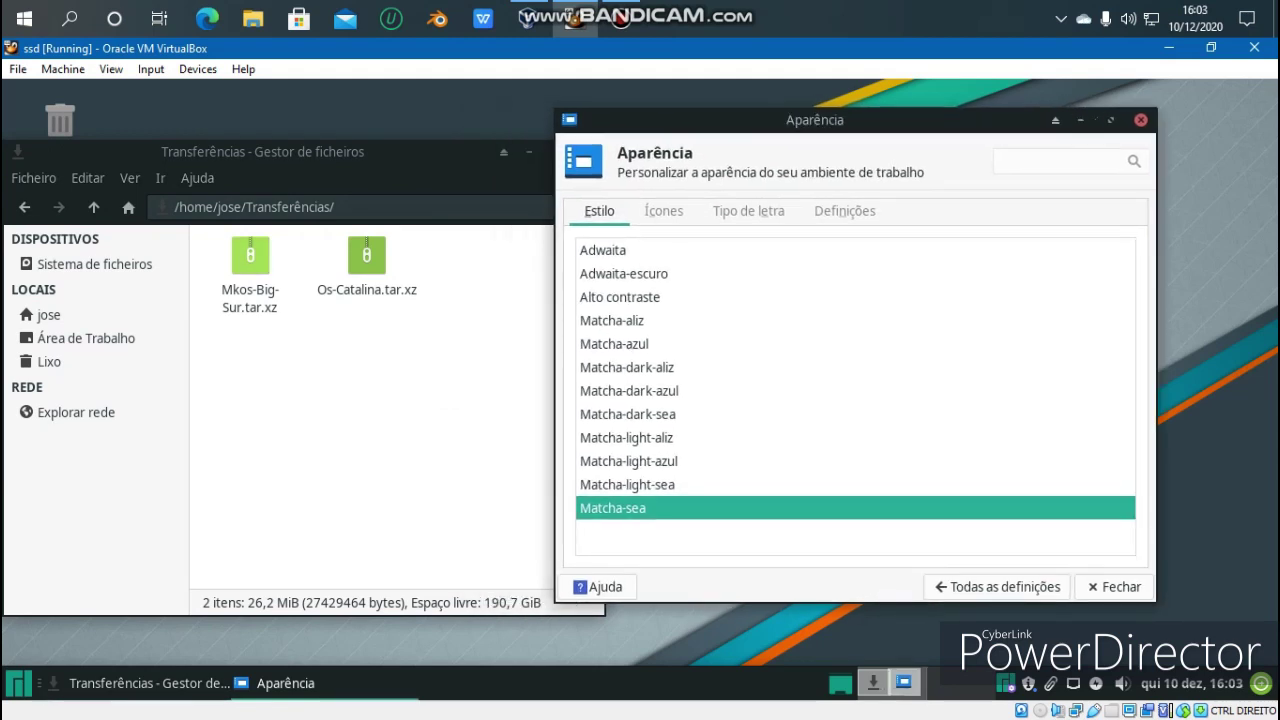
click(250, 265)
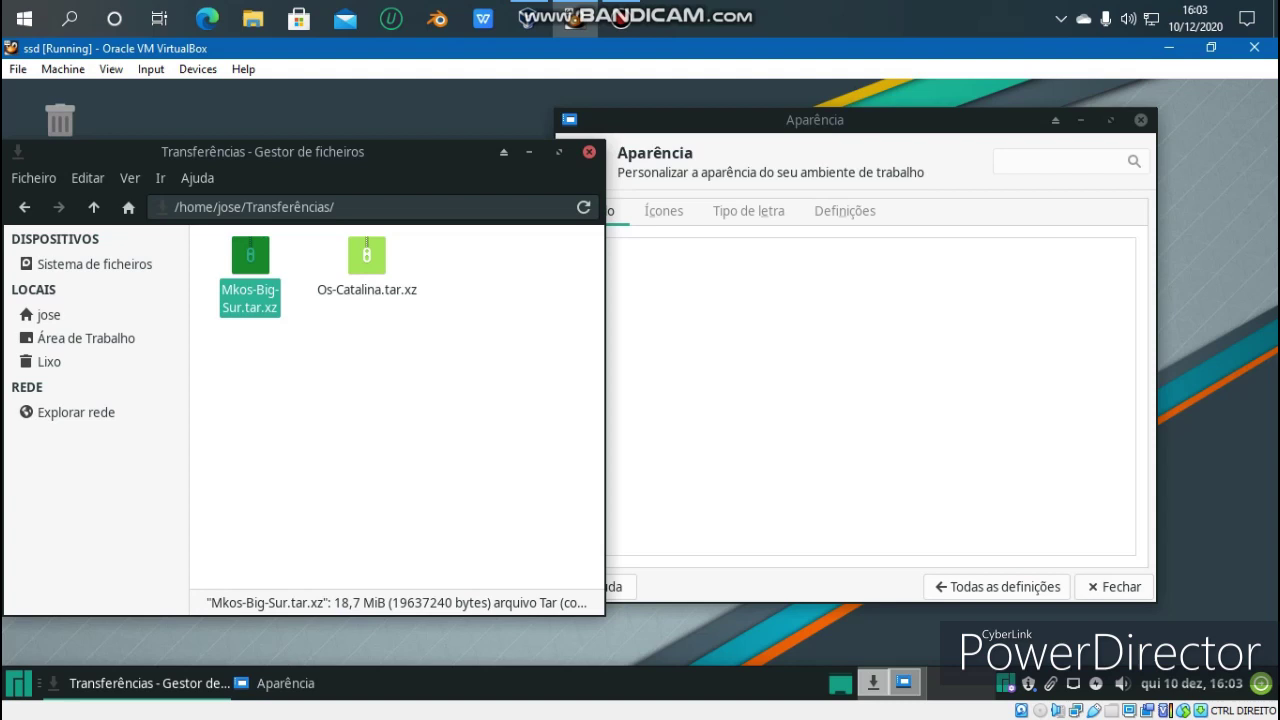
drag(367, 258, 741, 330)
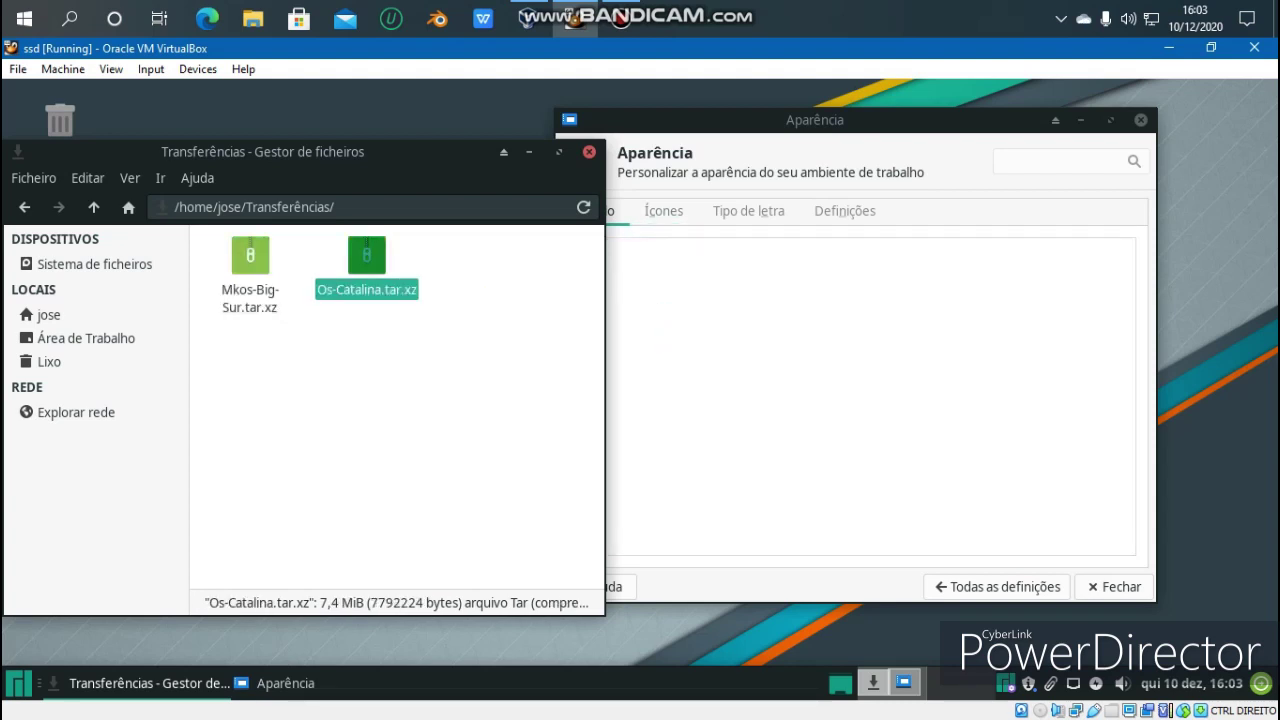
click(741, 330)
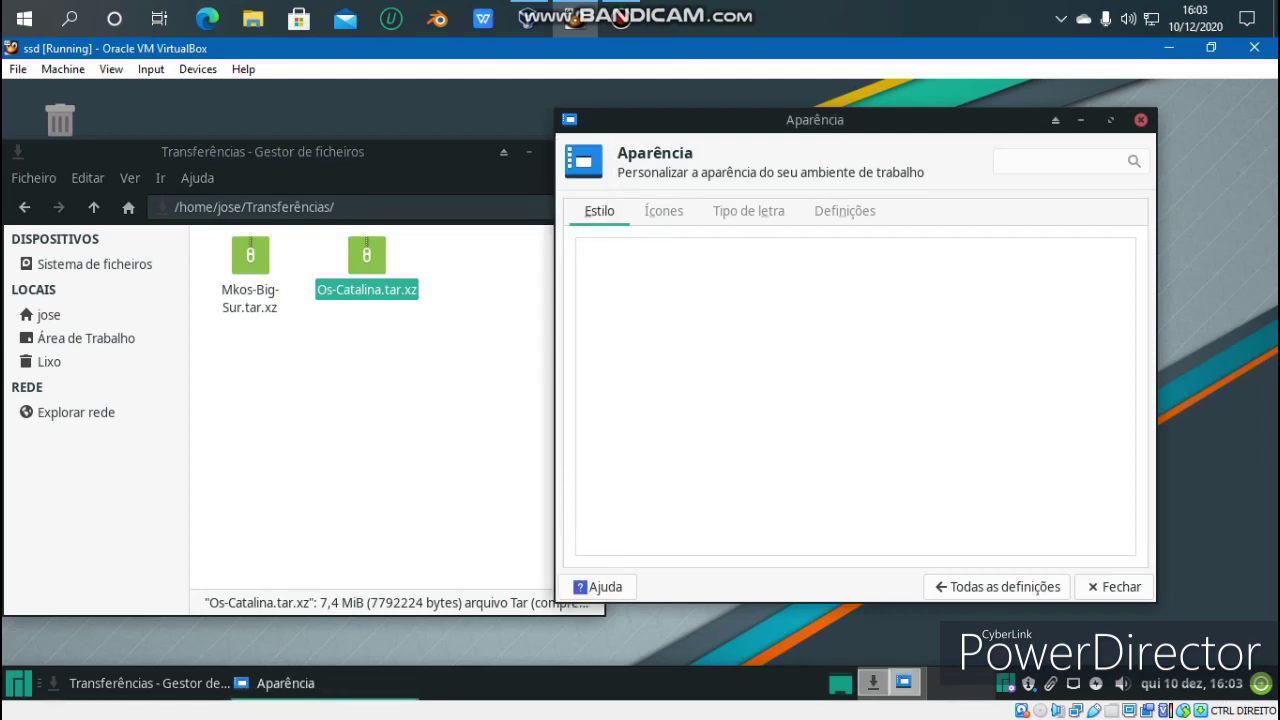
- Add Mkos-Big-Sur.tar.xz from Transferências to the Aparência icon themes and close the file manager
click(664, 211)
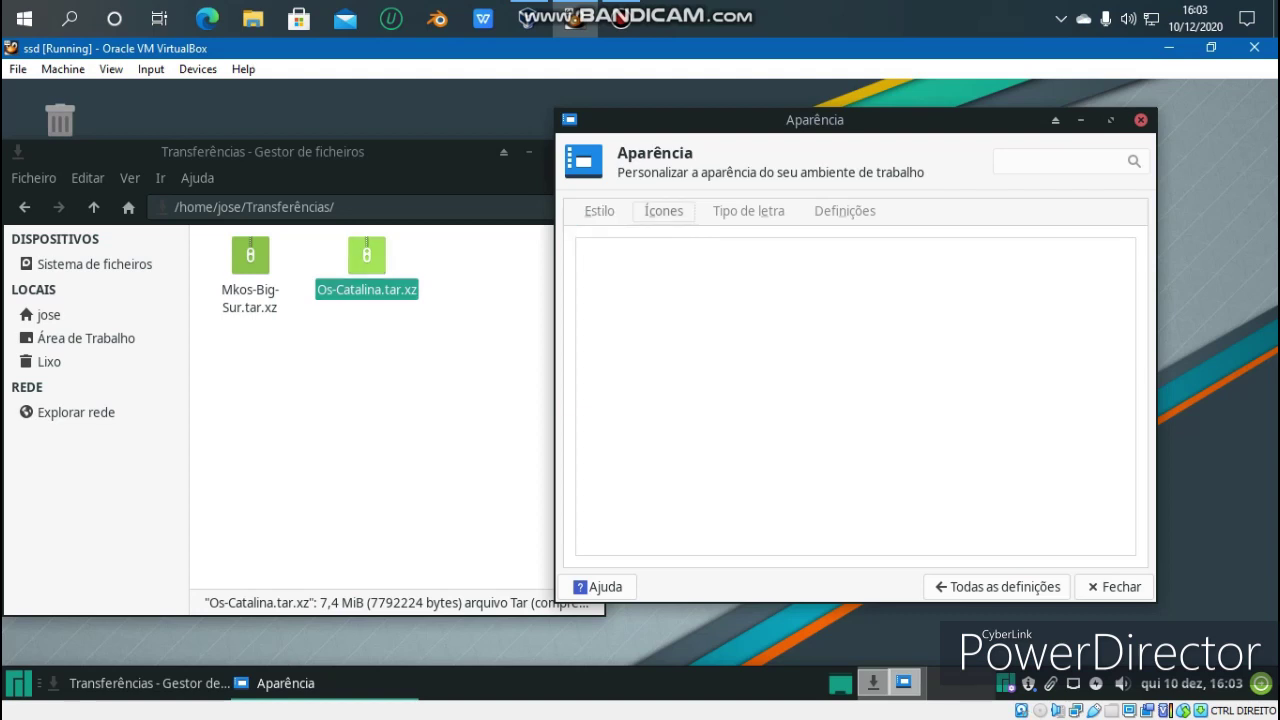
drag(250, 258, 772, 336)
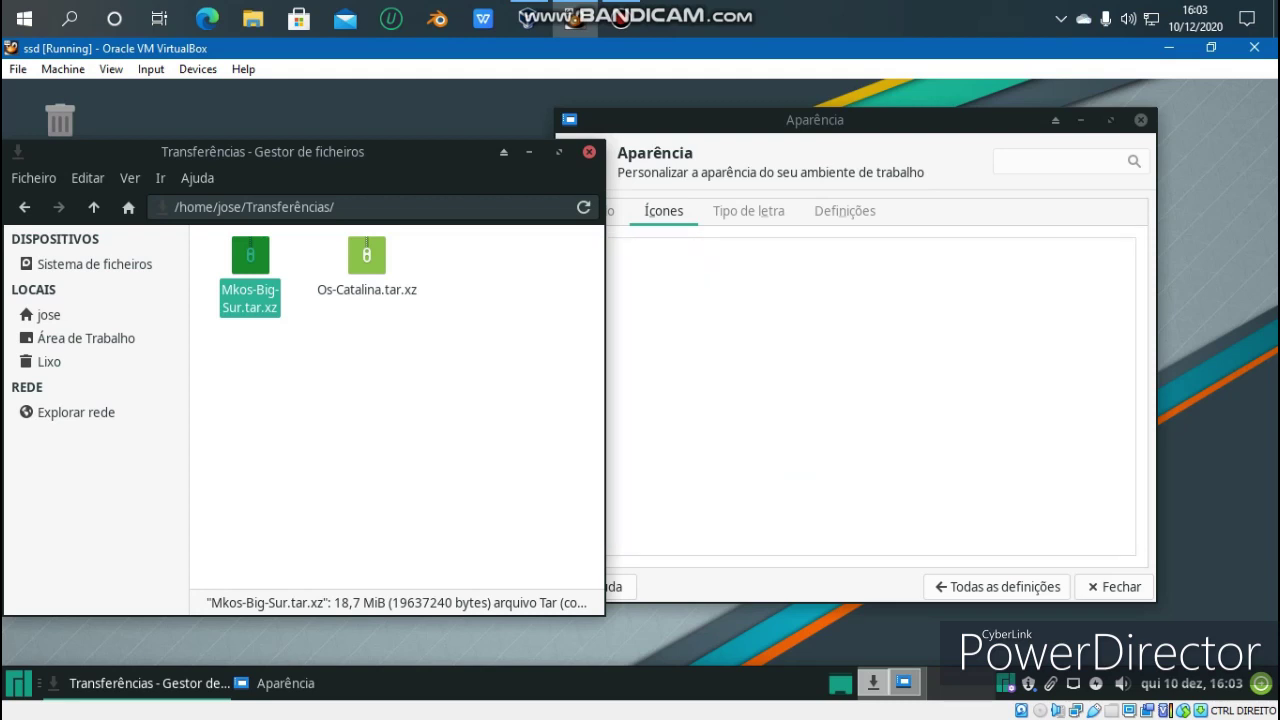
click(589, 151)
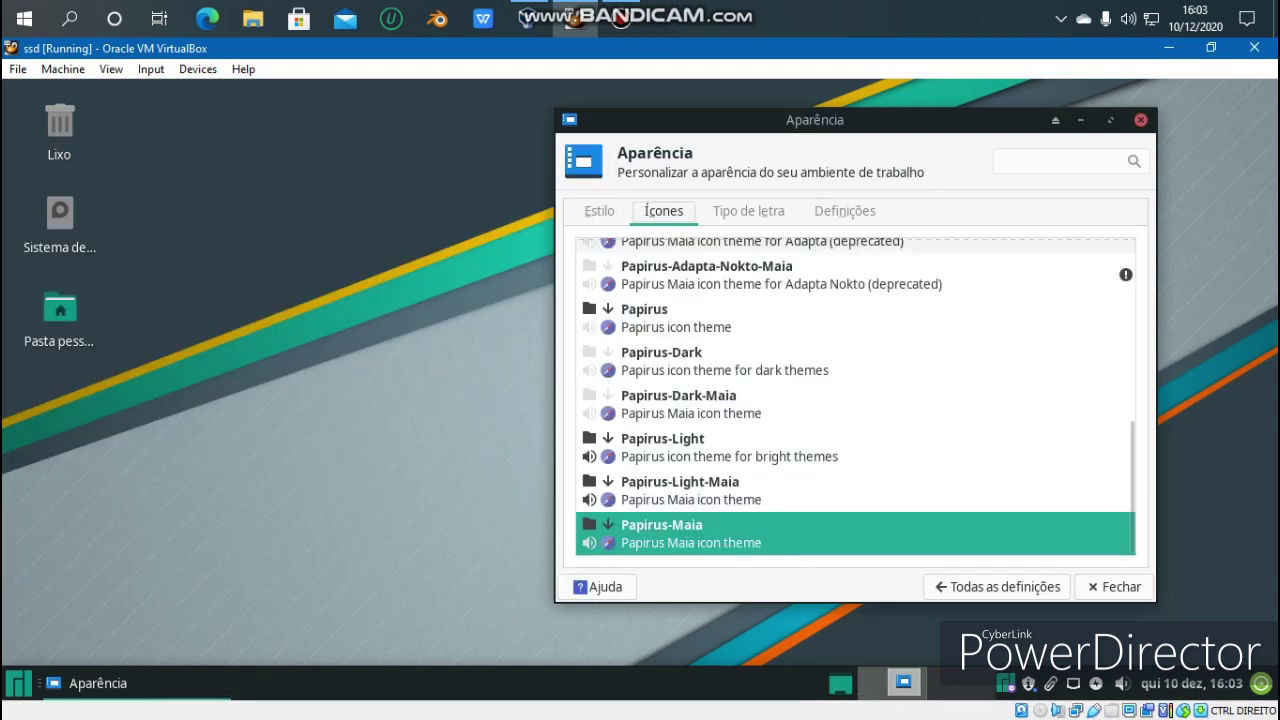
- Apply the Os-Catalina icon theme to the desktop
scroll(590, 500, up, 1)
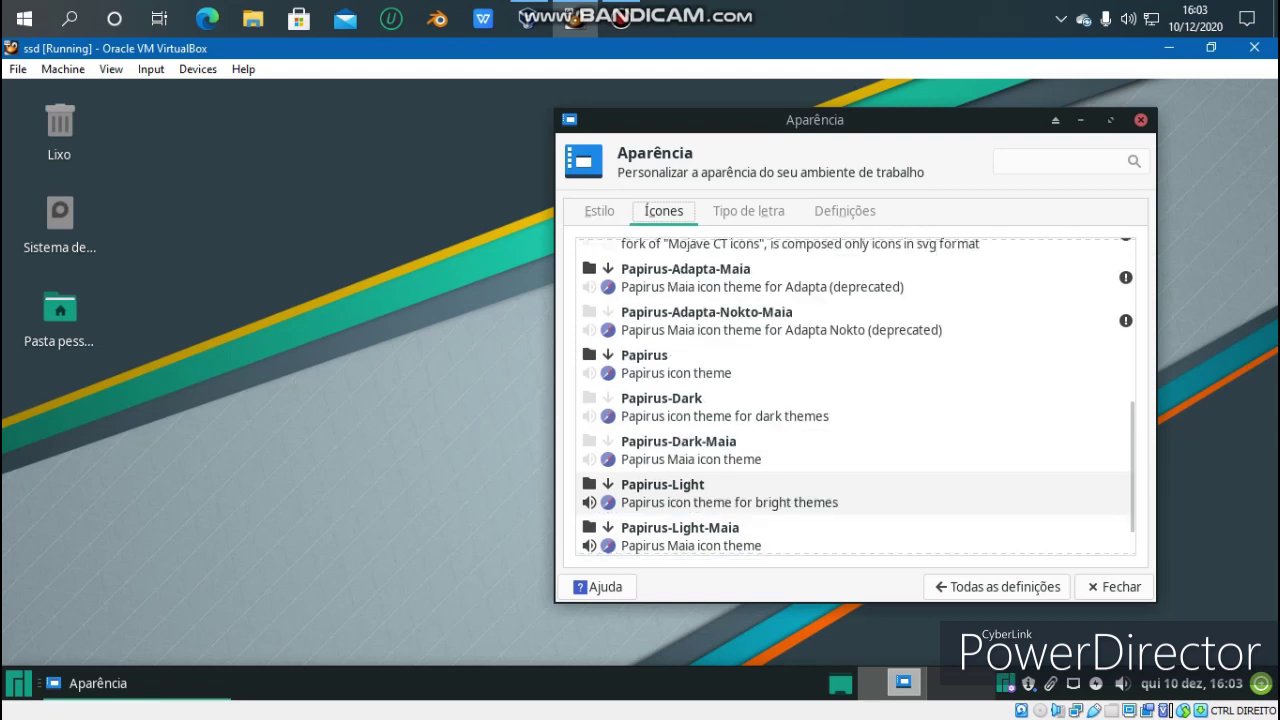
scroll(587, 347, up, 2)
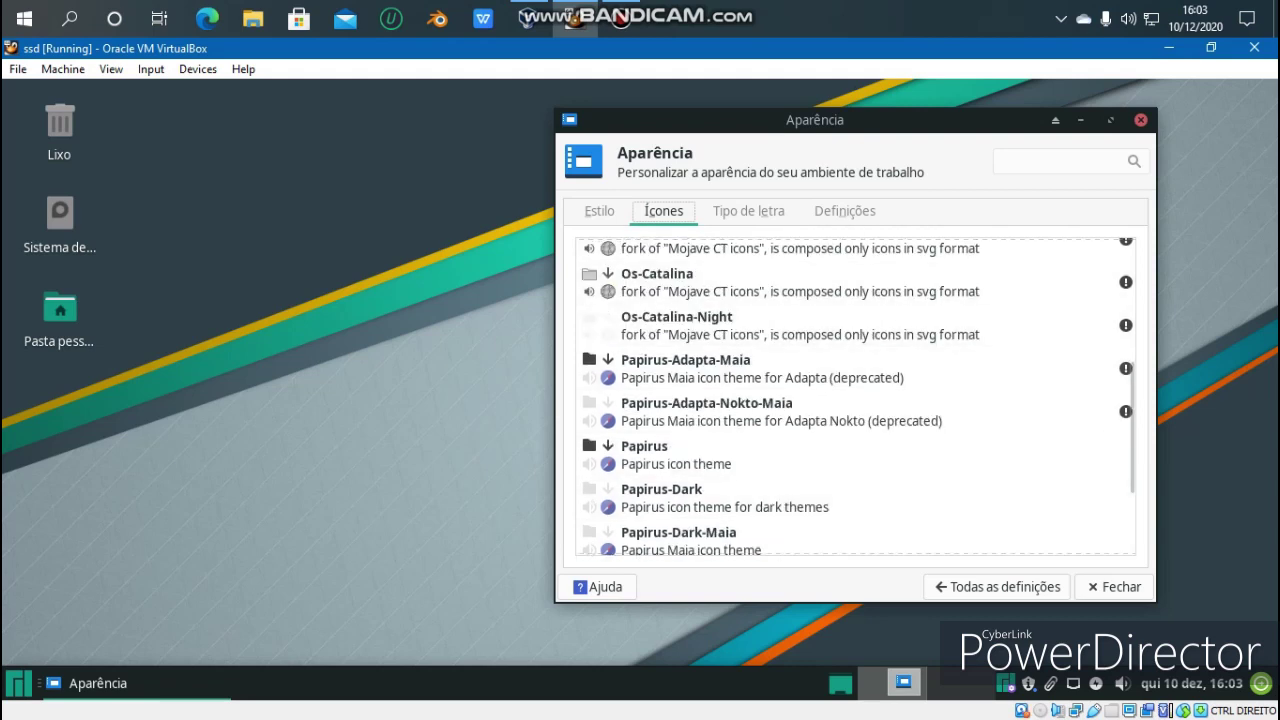
click(620, 284)
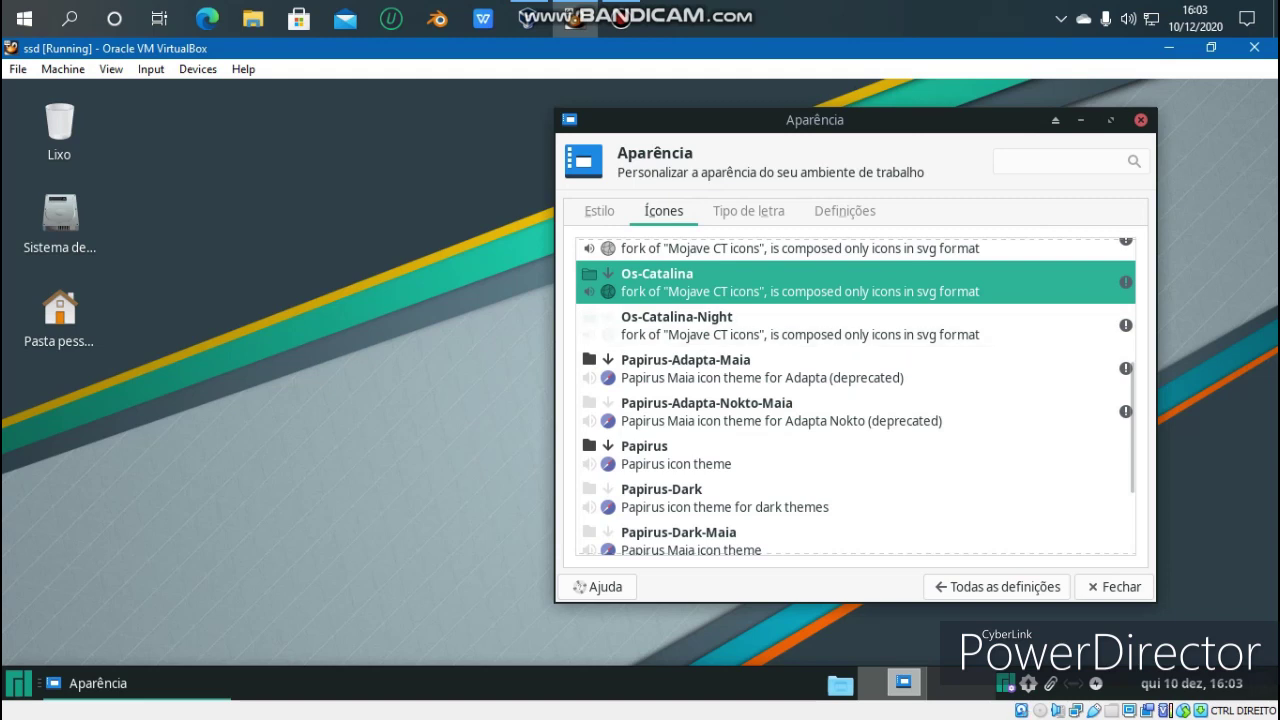
- Move Gestor de ficheiros above Emulador de terminal in the application menu's favourites, and close the Aparência window
key(super)
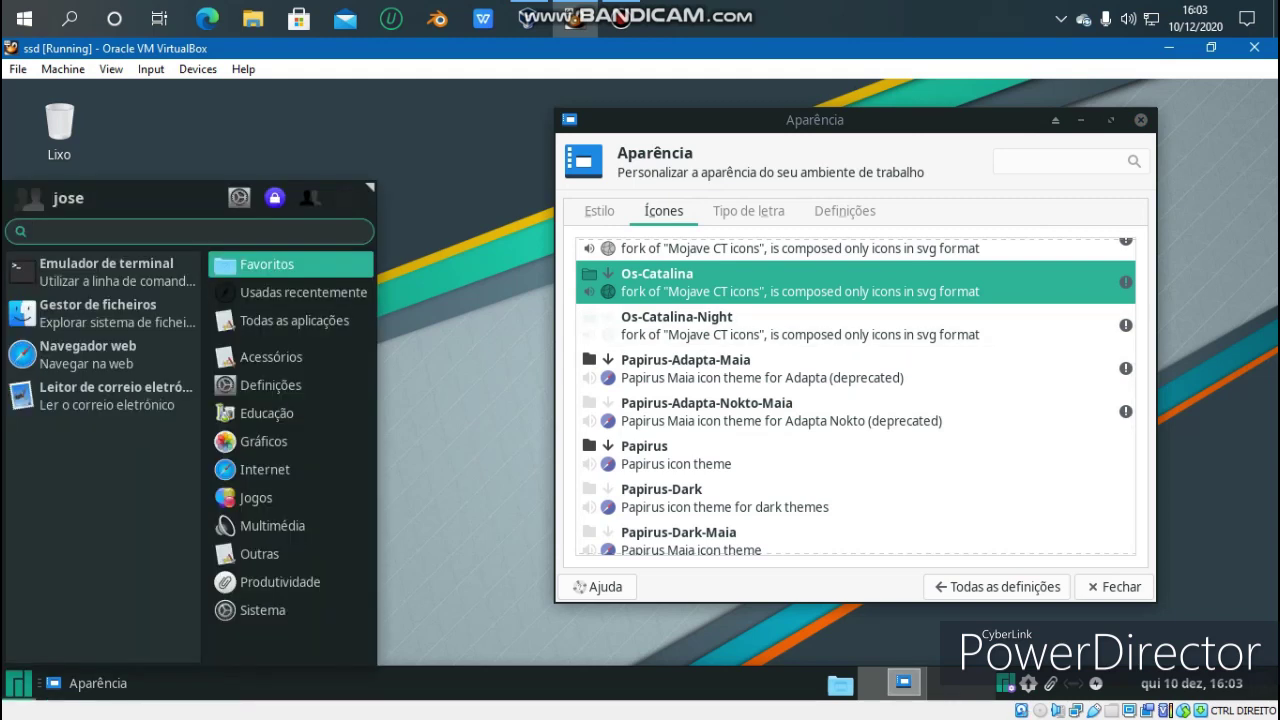
drag(100, 313, 99, 270)
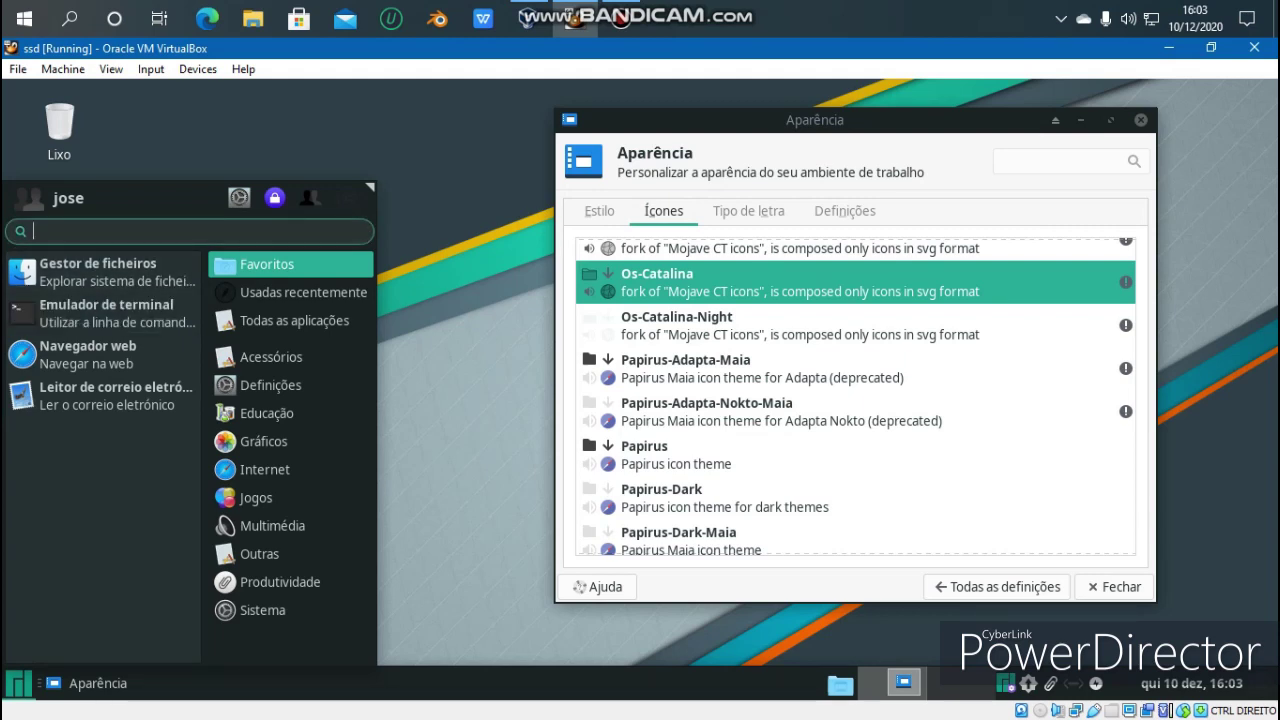
key(Escape)
click(1141, 120)
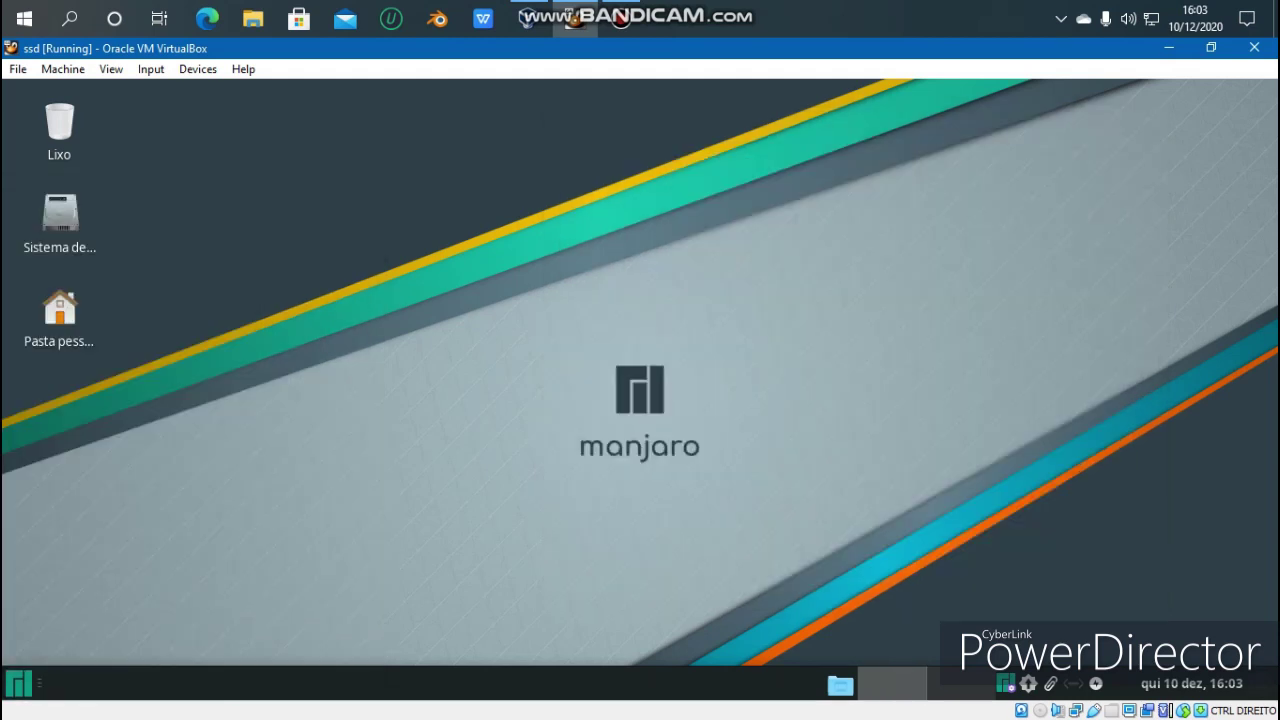
- Set the desktop wallpaper to the green image with curved white stripes and a dark patterned corner, and close the desktop settings
right_click(449, 257)
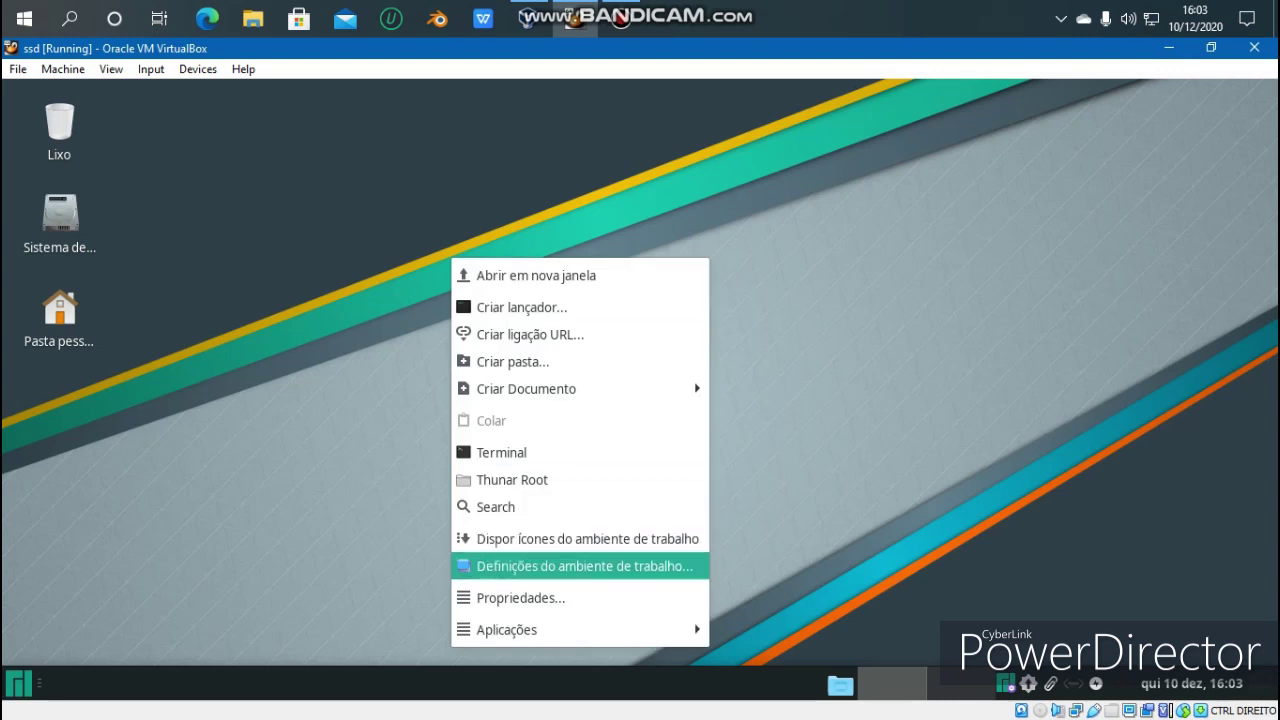
click(560, 566)
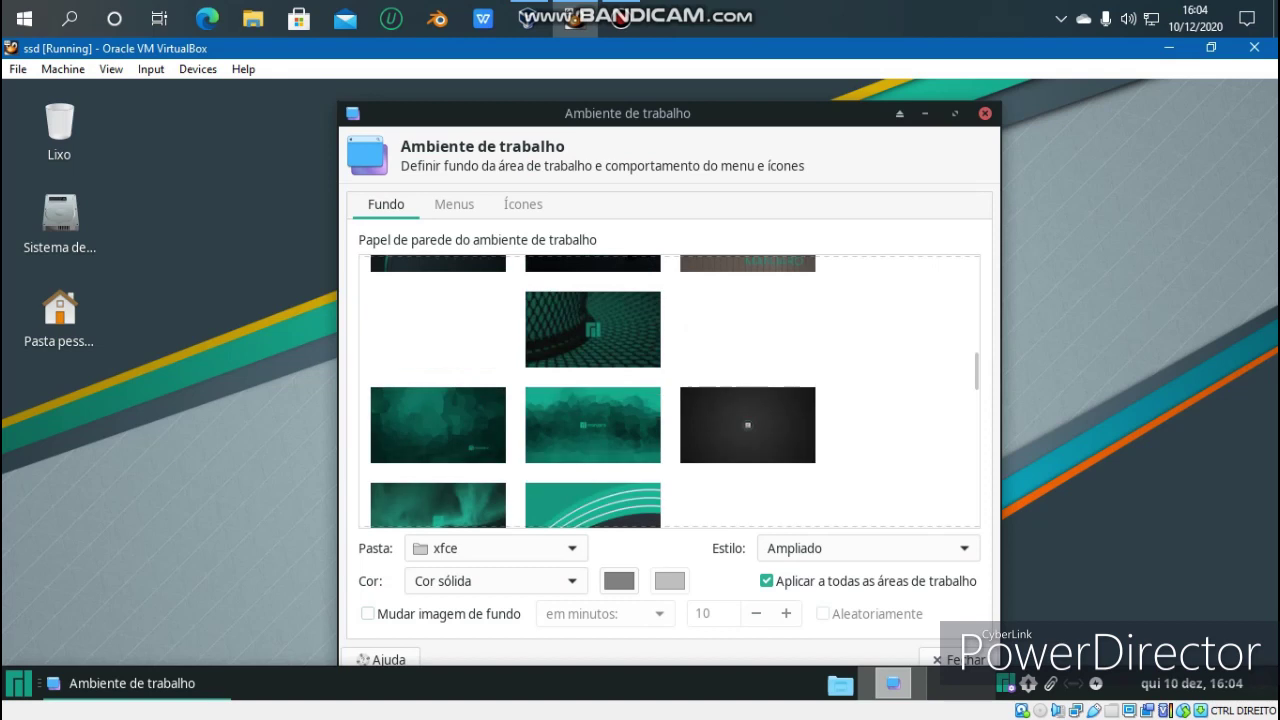
click(593, 506)
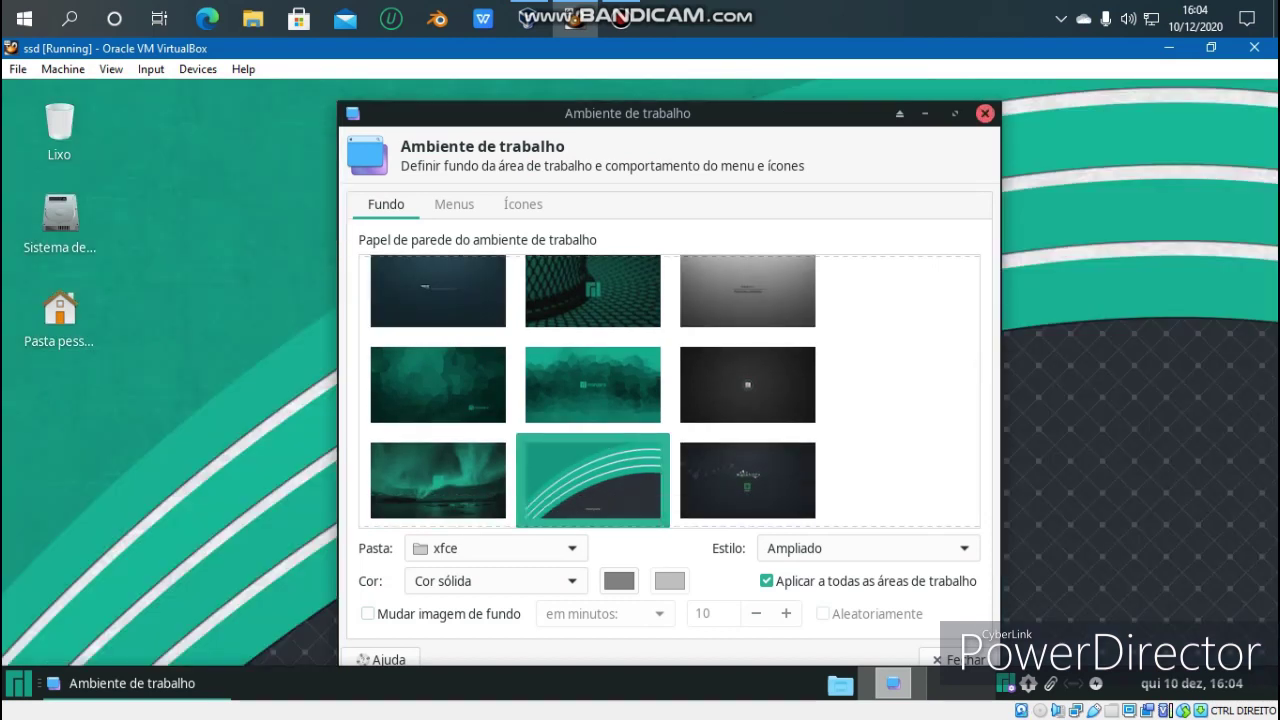
click(985, 113)
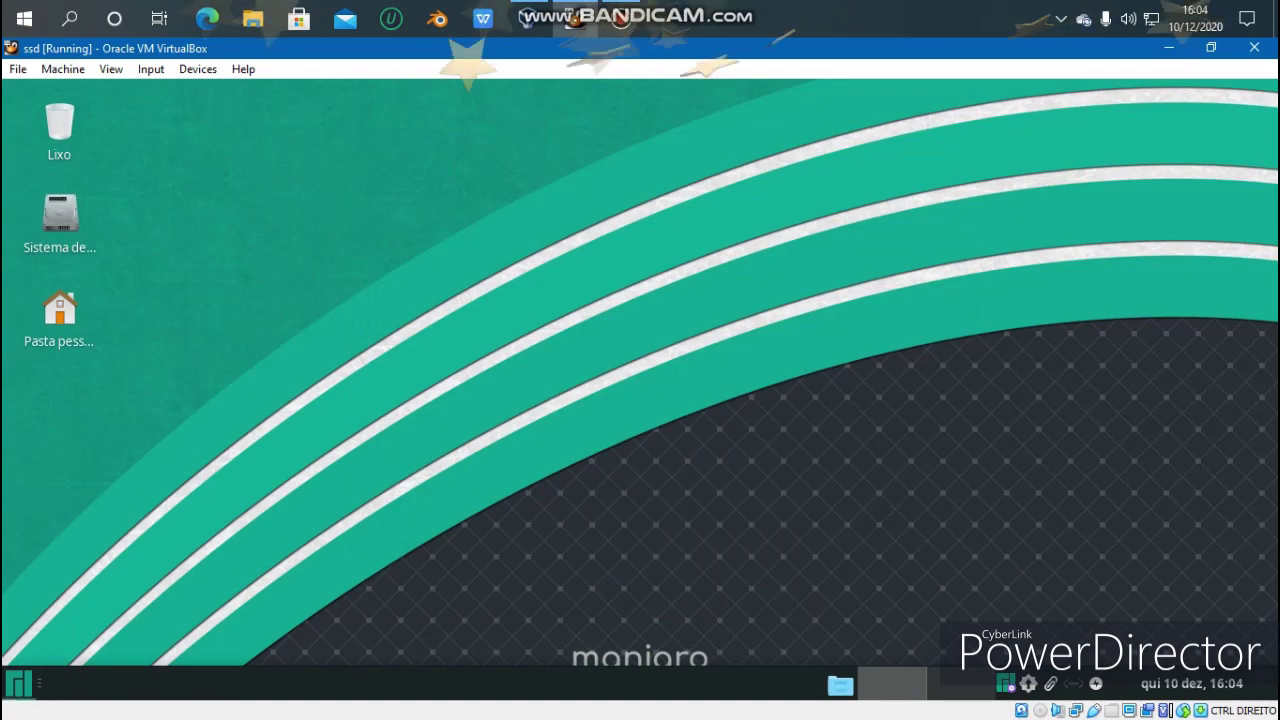
- Open the Gestor de janelas settings from the system's Definições
click(19, 684)
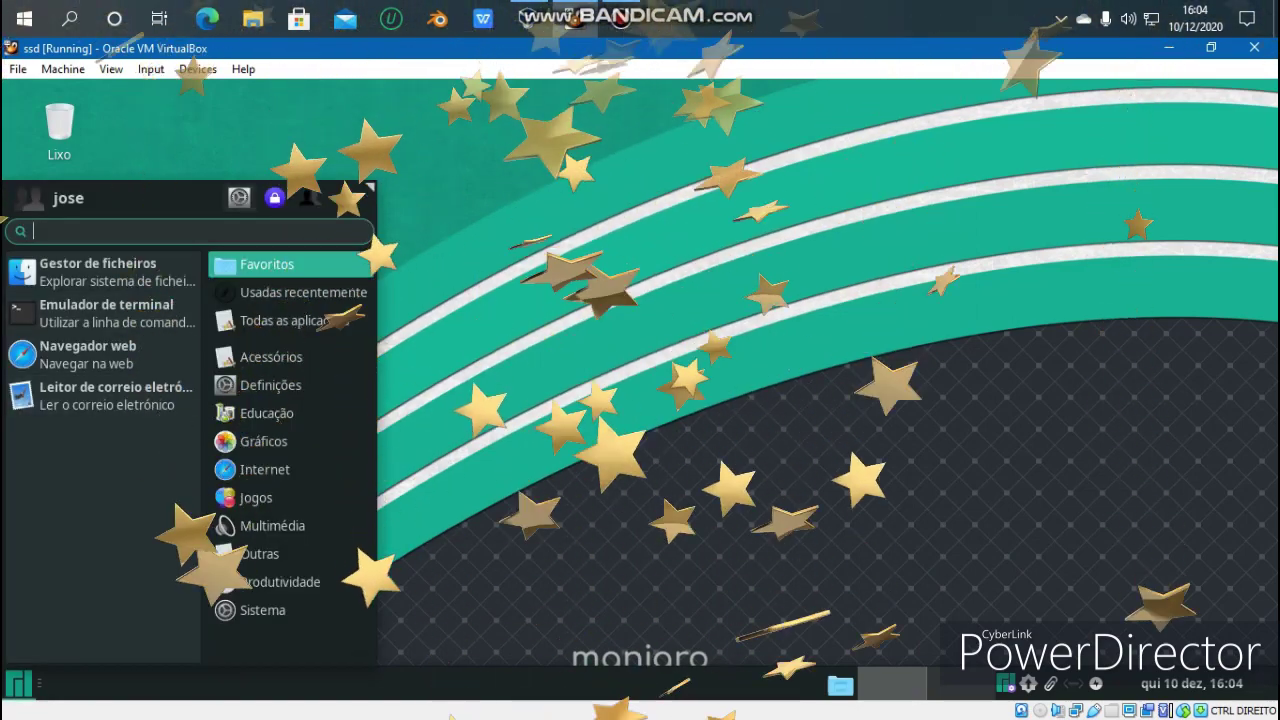
click(239, 198)
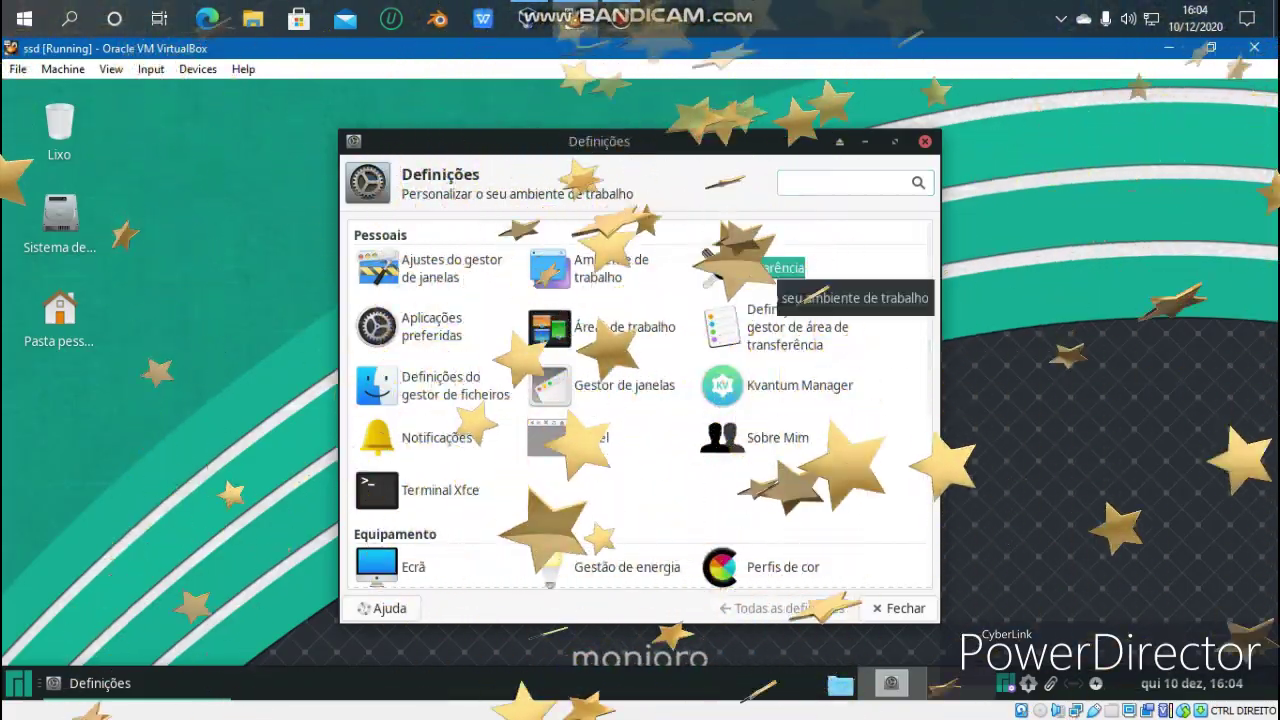
click(745, 268)
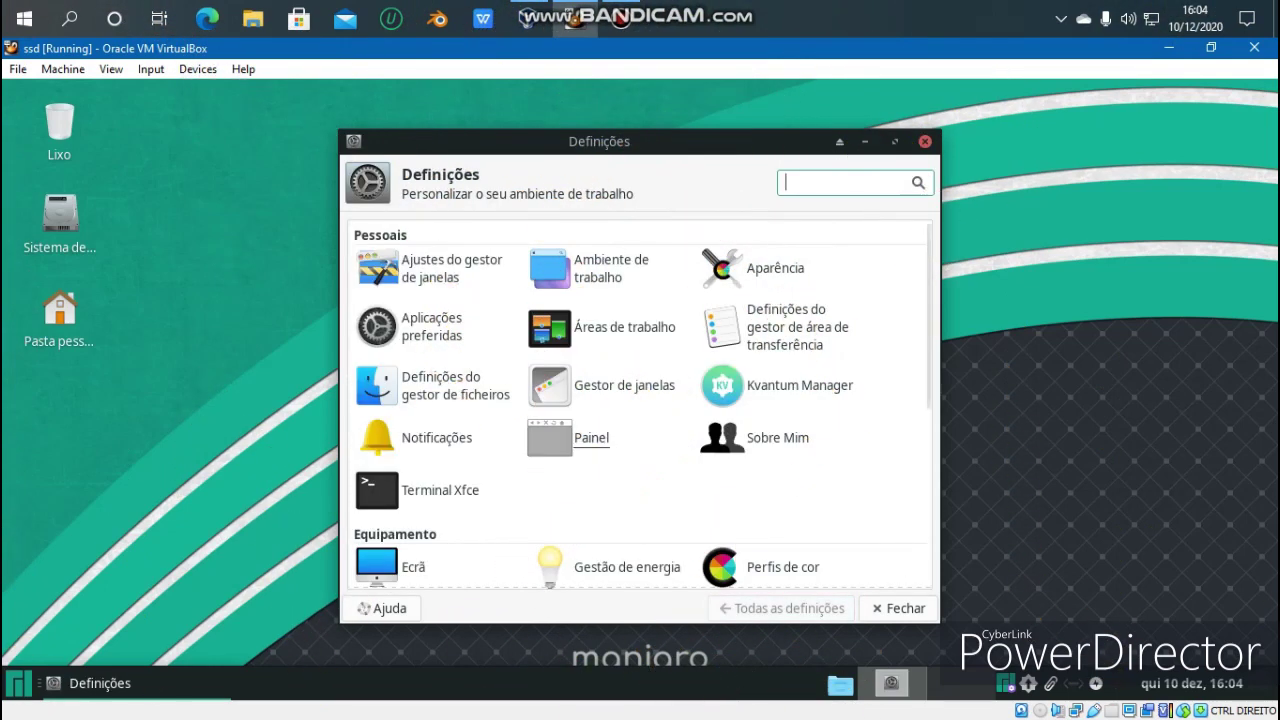
click(624, 385)
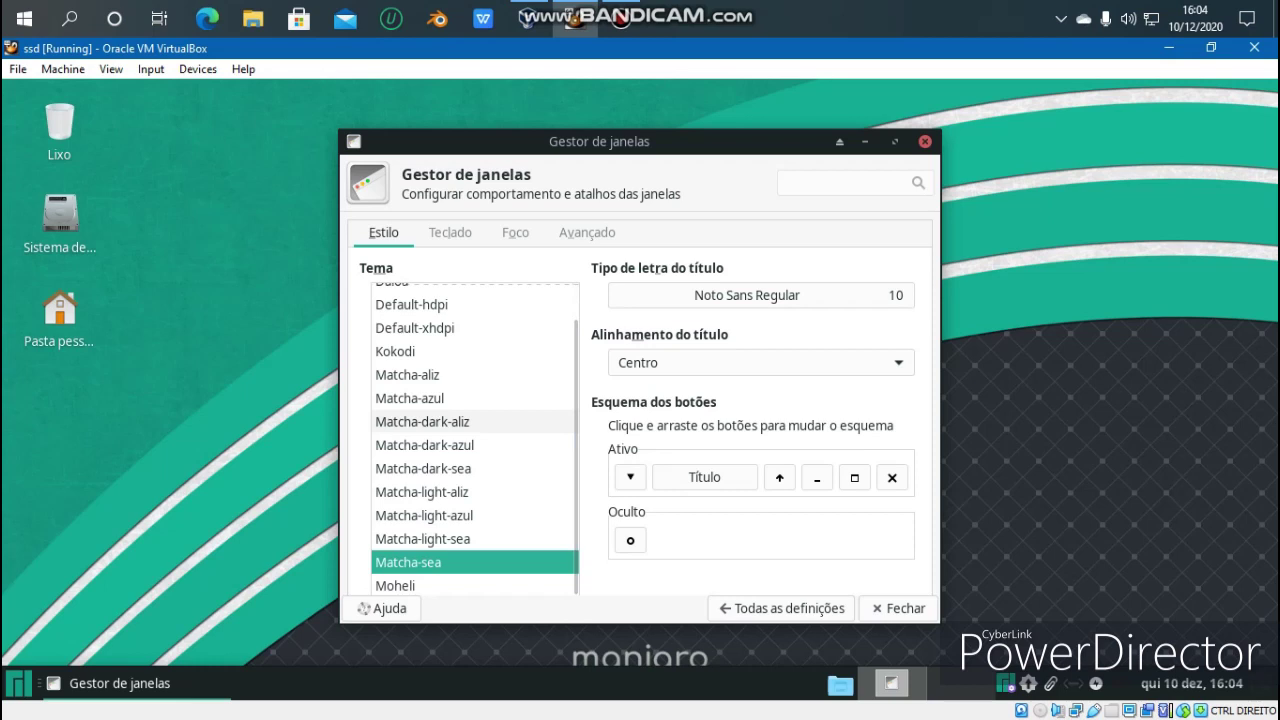
- Set the window manager theme to Kokodi, look over the other listed themes, and close the settings
scroll(440, 515, up, 1)
key(Up)
key(Up)
key(Up)
key(Up)
key(Up)
key(Up)
key(Up)
key(Up)
key(Up)
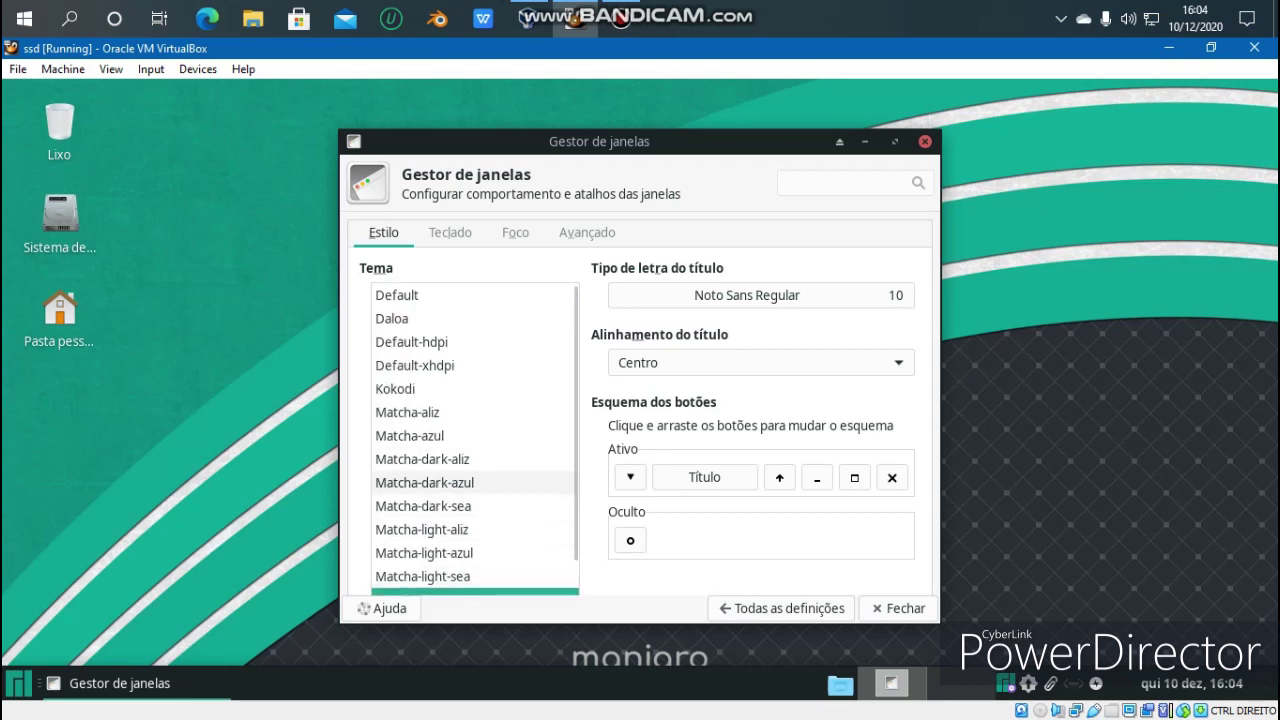
scroll(470, 365, down, 1)
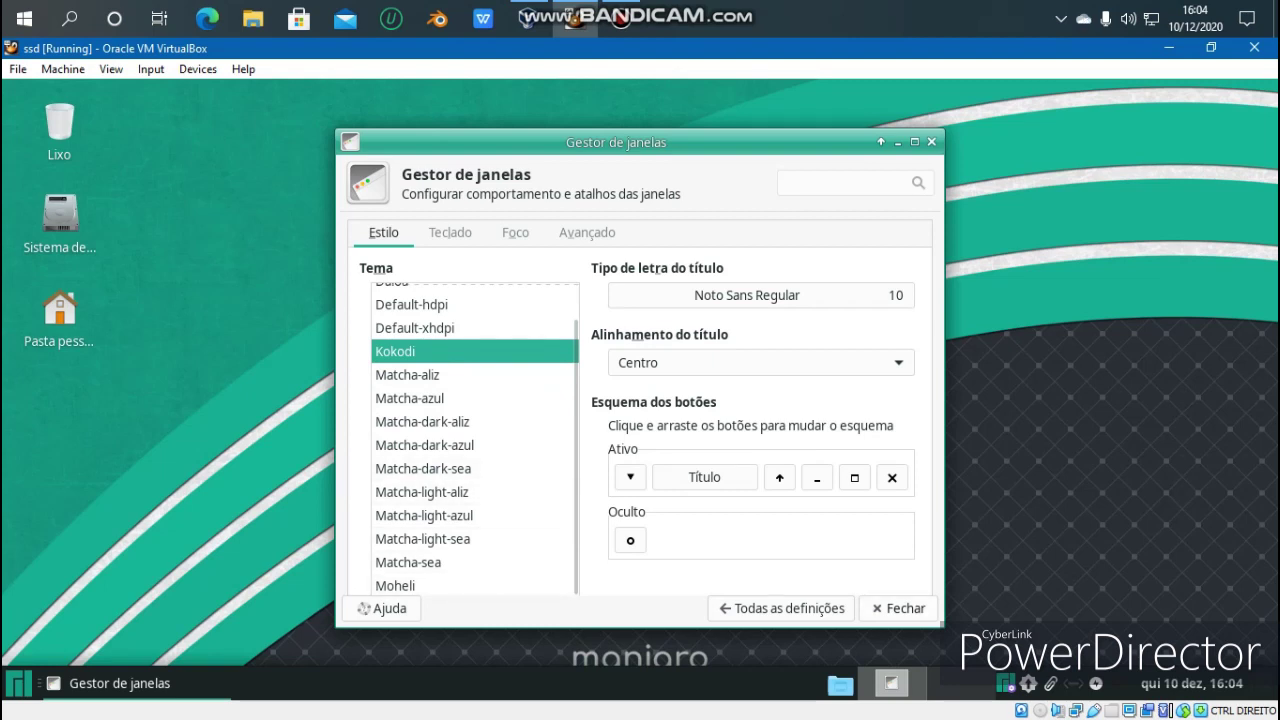
scroll(470, 429, up, 1)
scroll(470, 435, down, 2)
scroll(470, 435, up, 2)
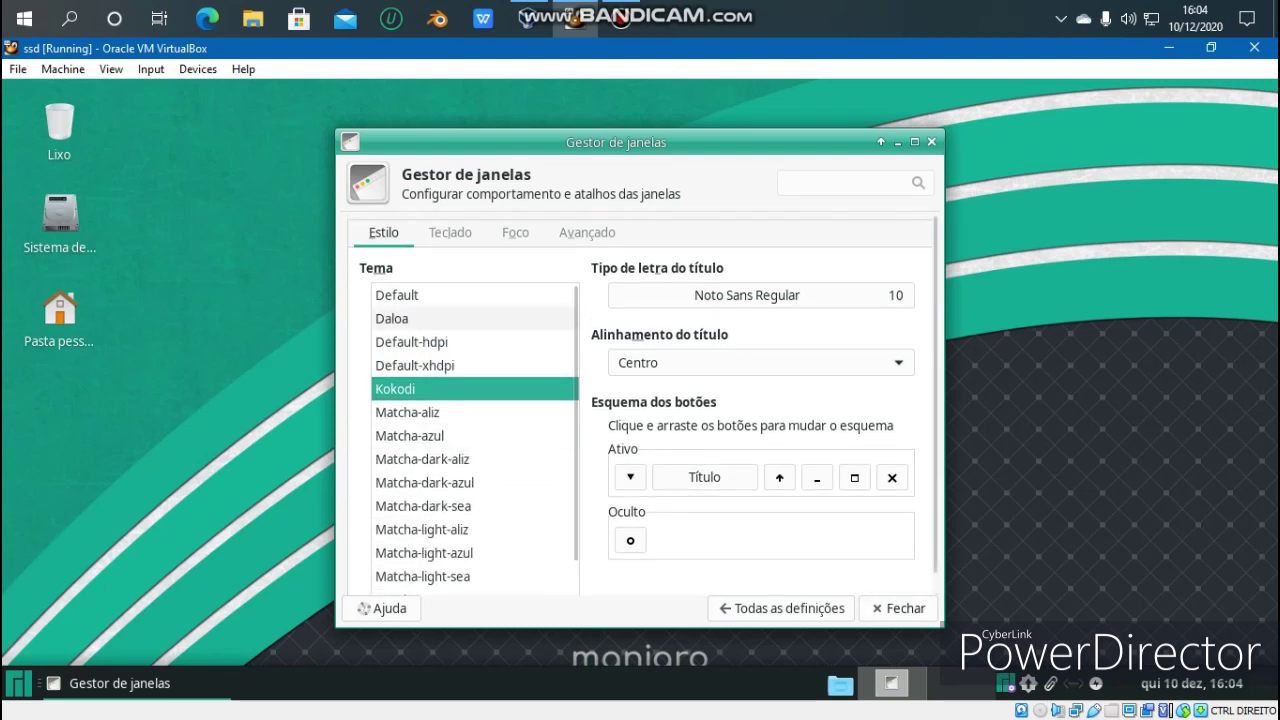
scroll(470, 318, down, 1)
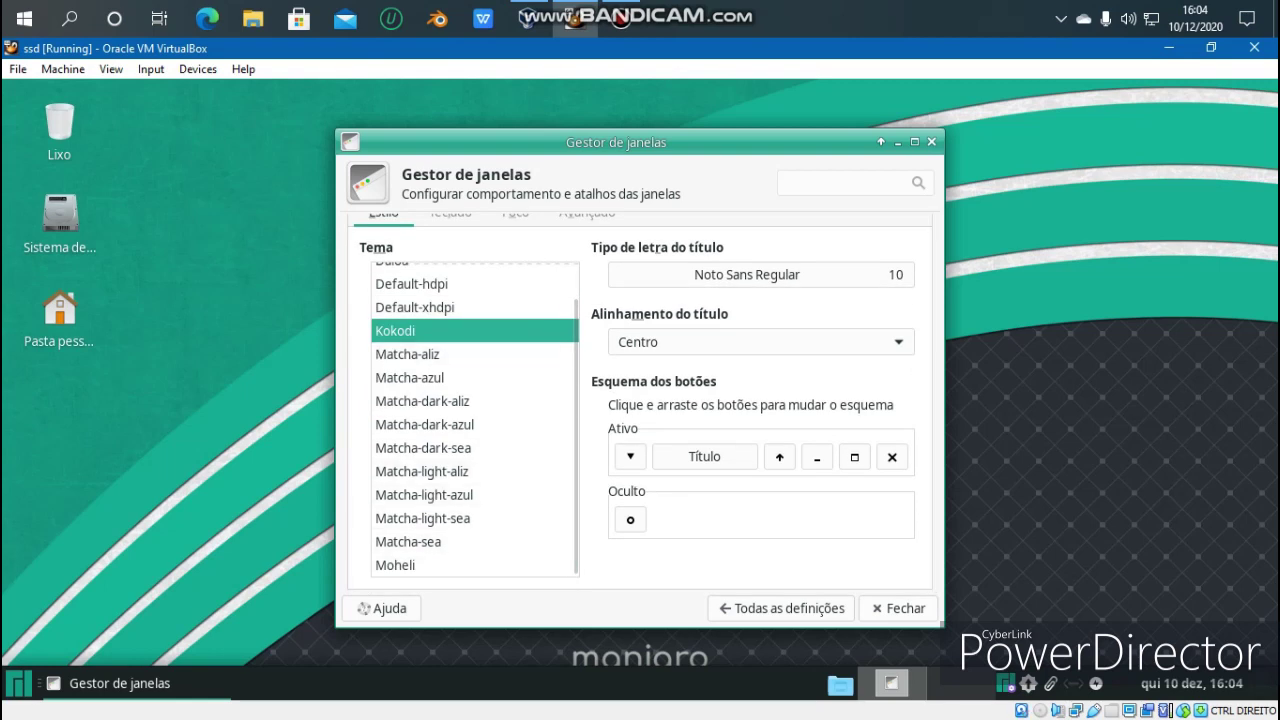
click(898, 608)
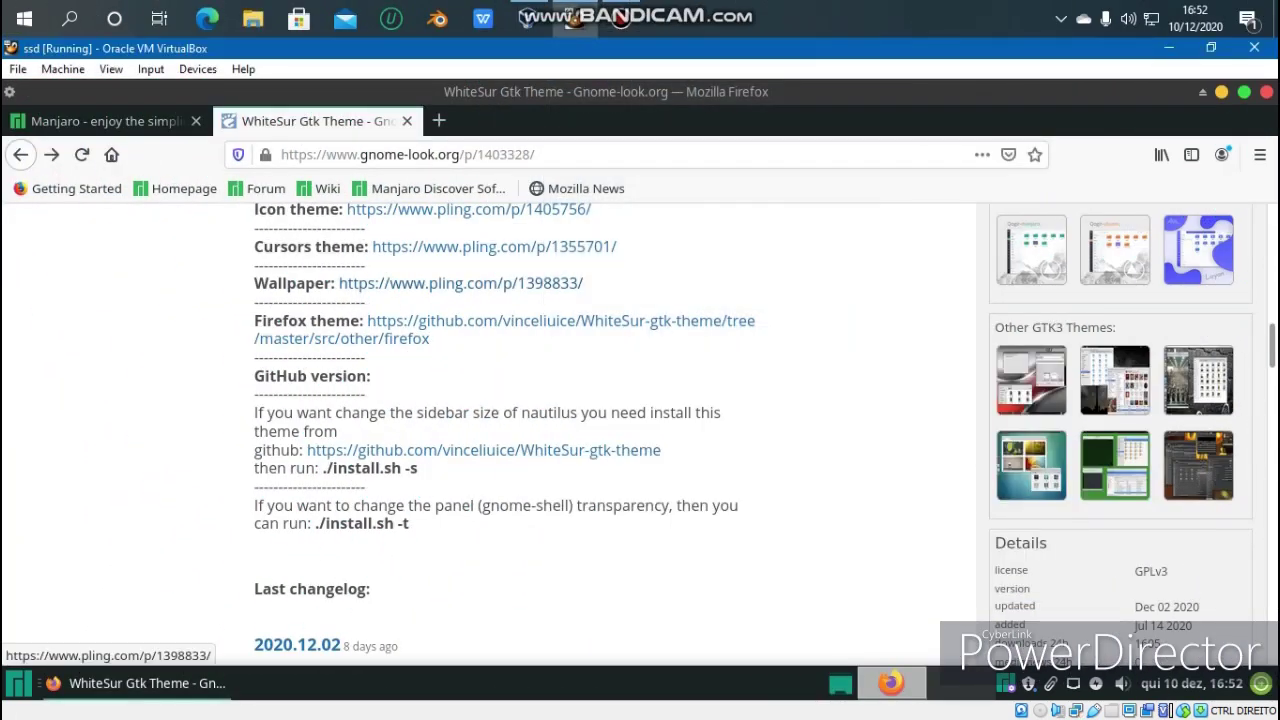
- In Firefox, review the WhiteSur Gtk Theme description and open its linked wallpaper page
scroll(450, 332, up, 3)
scroll(450, 332, up, 5)
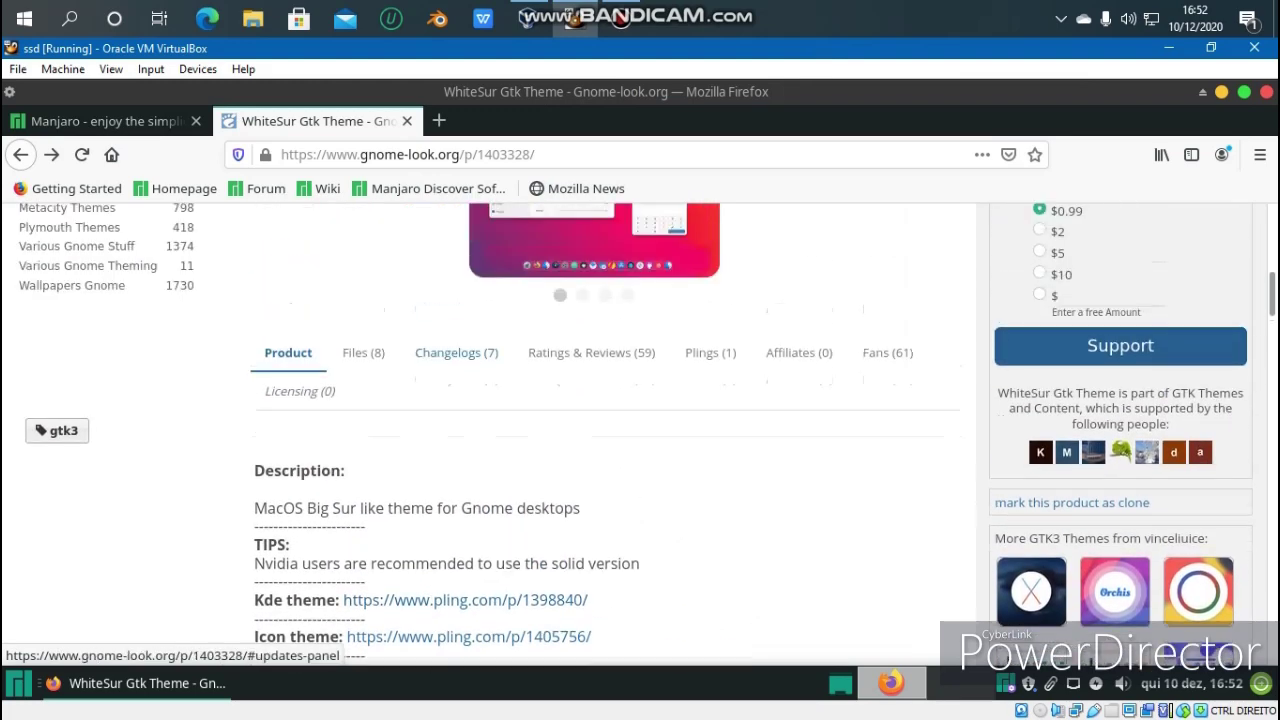
scroll(450, 332, down, 4)
scroll(410, 316, down, 3)
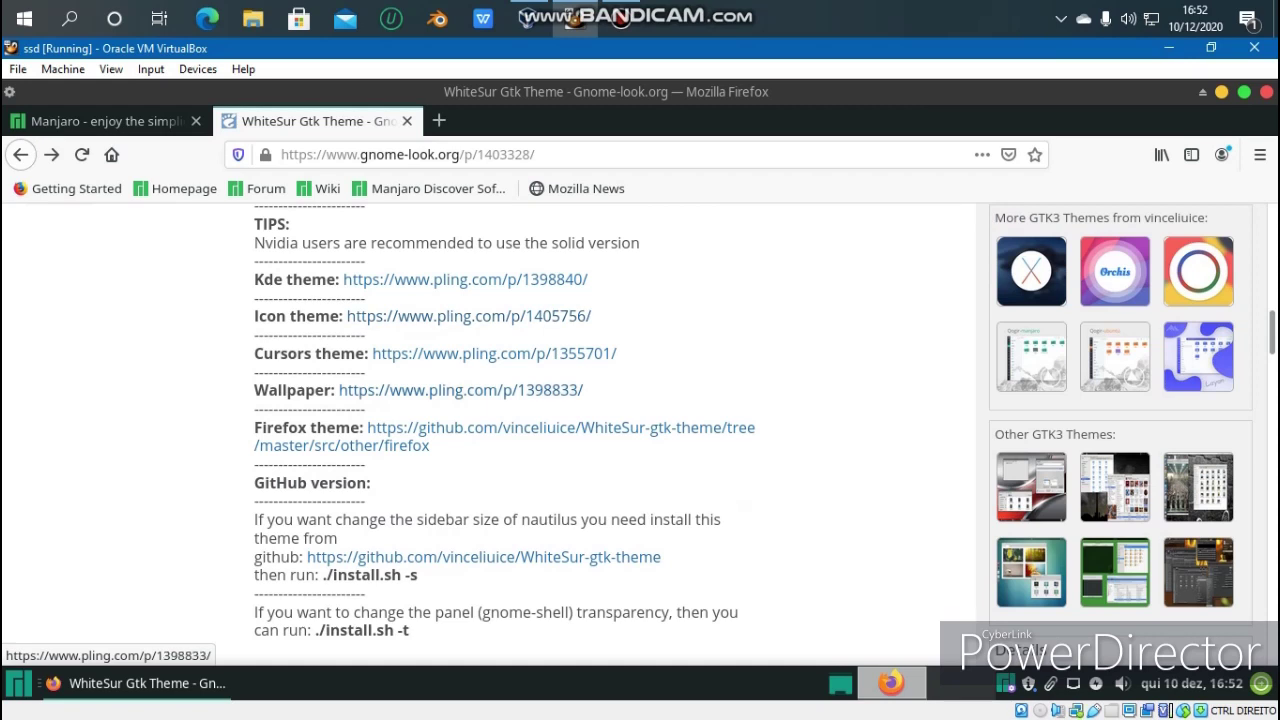
click(460, 390)
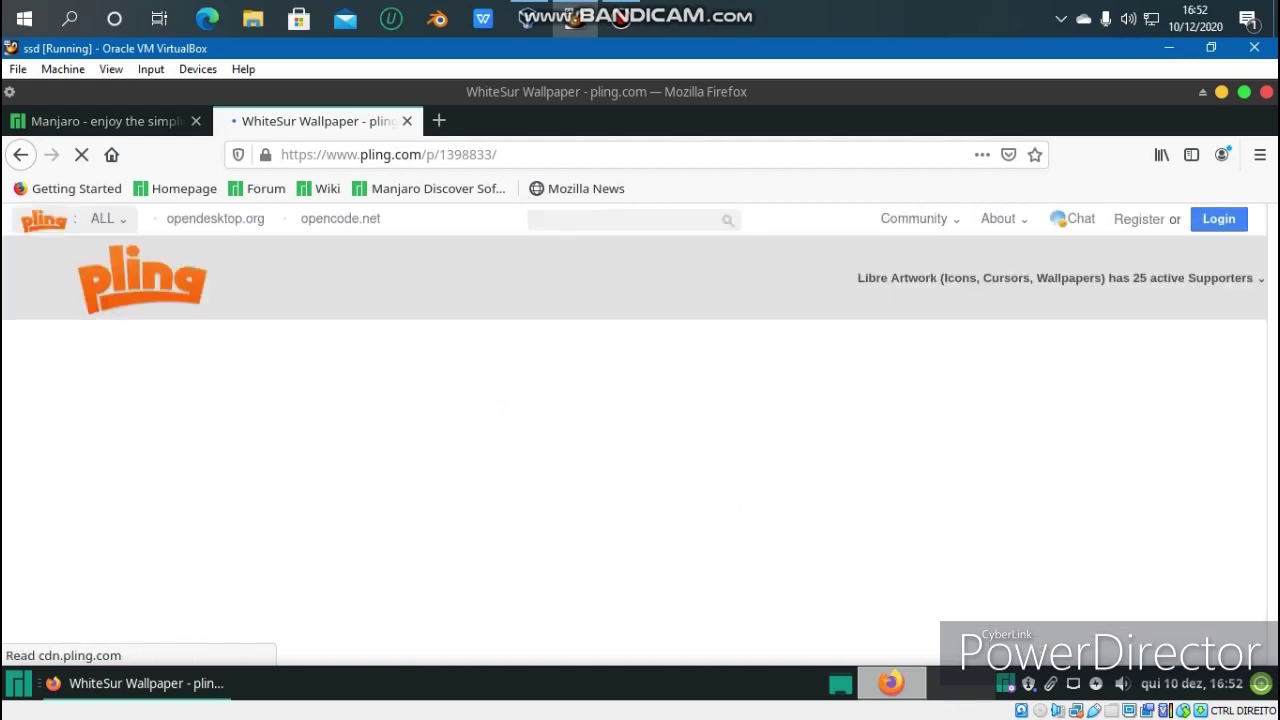
- Save the preview image from the WhiteSur Wallpaper page to the computer
scroll(460, 385, down, 4)
scroll(475, 382, down, 5)
scroll(475, 382, up, 2)
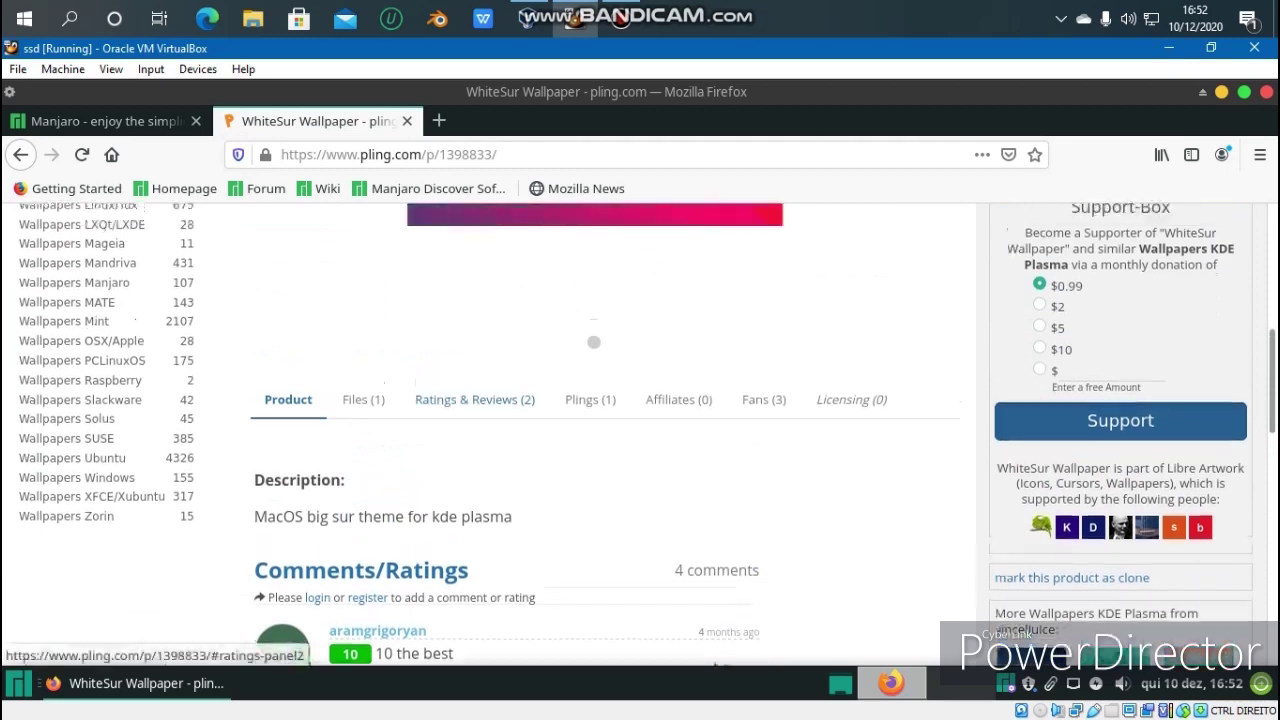
scroll(475, 382, up, 5)
right_click(474, 373)
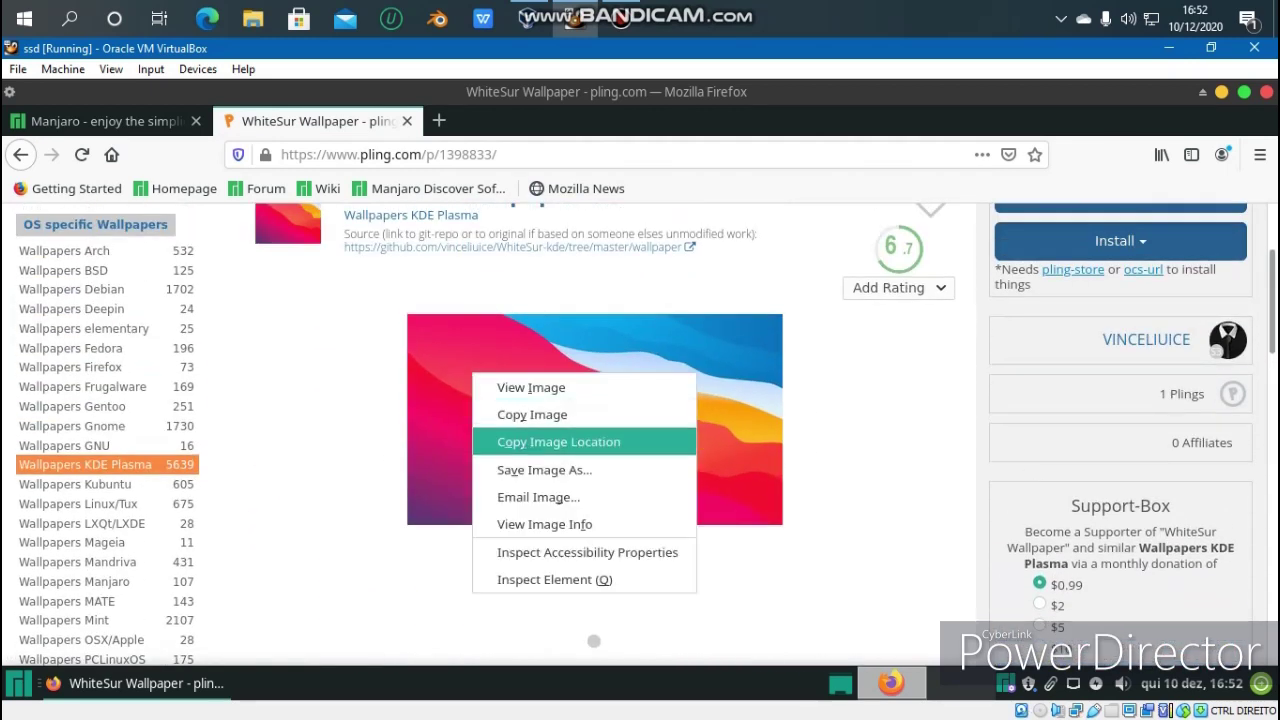
click(545, 469)
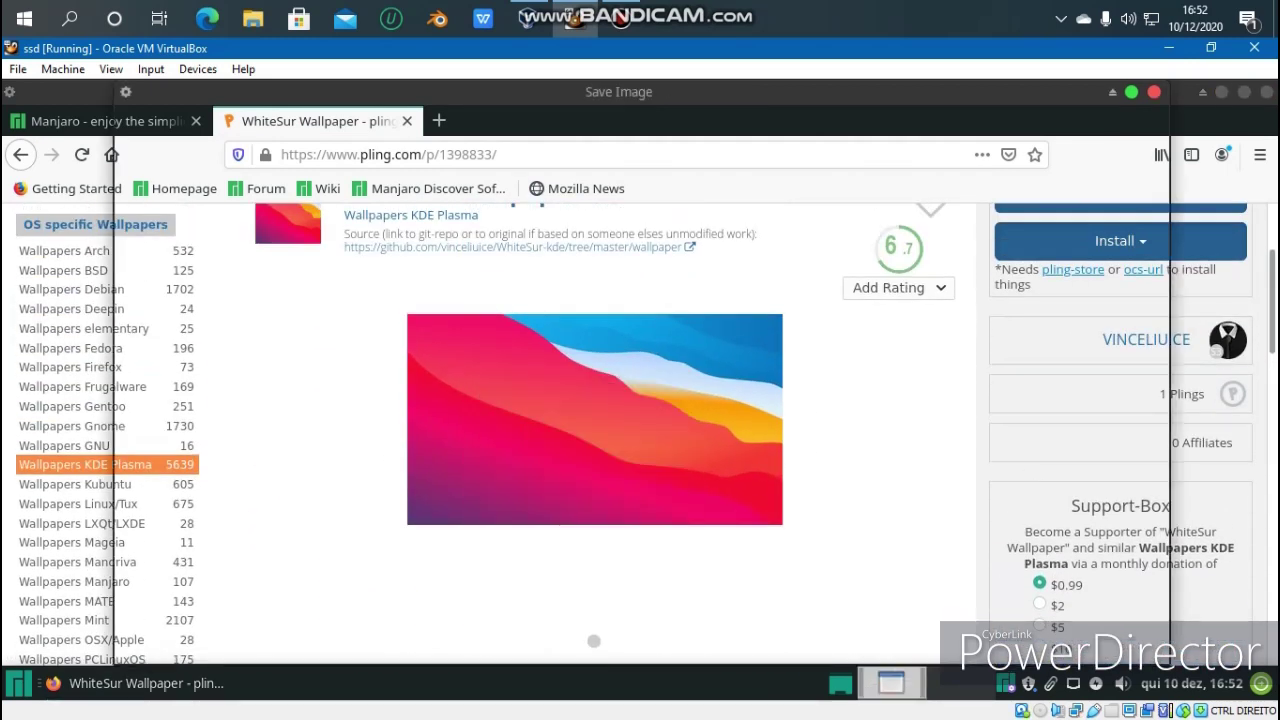
key(Return)
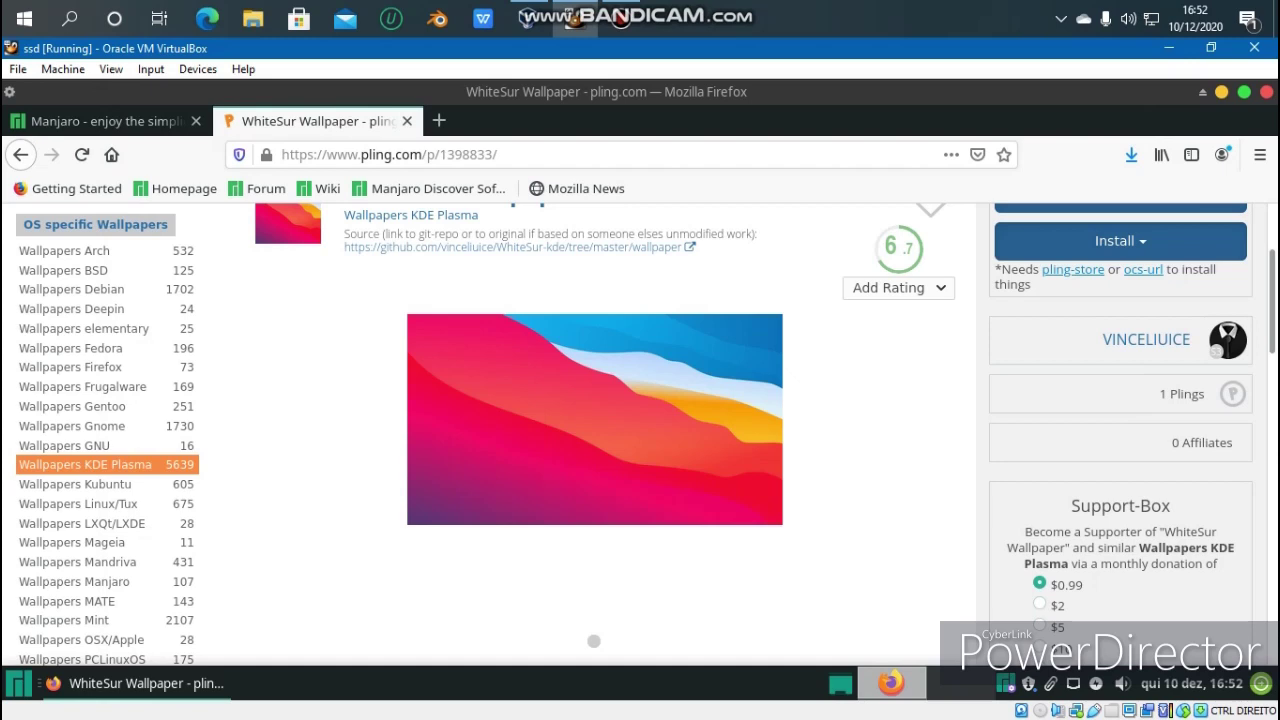
scroll(594, 641, up, 3)
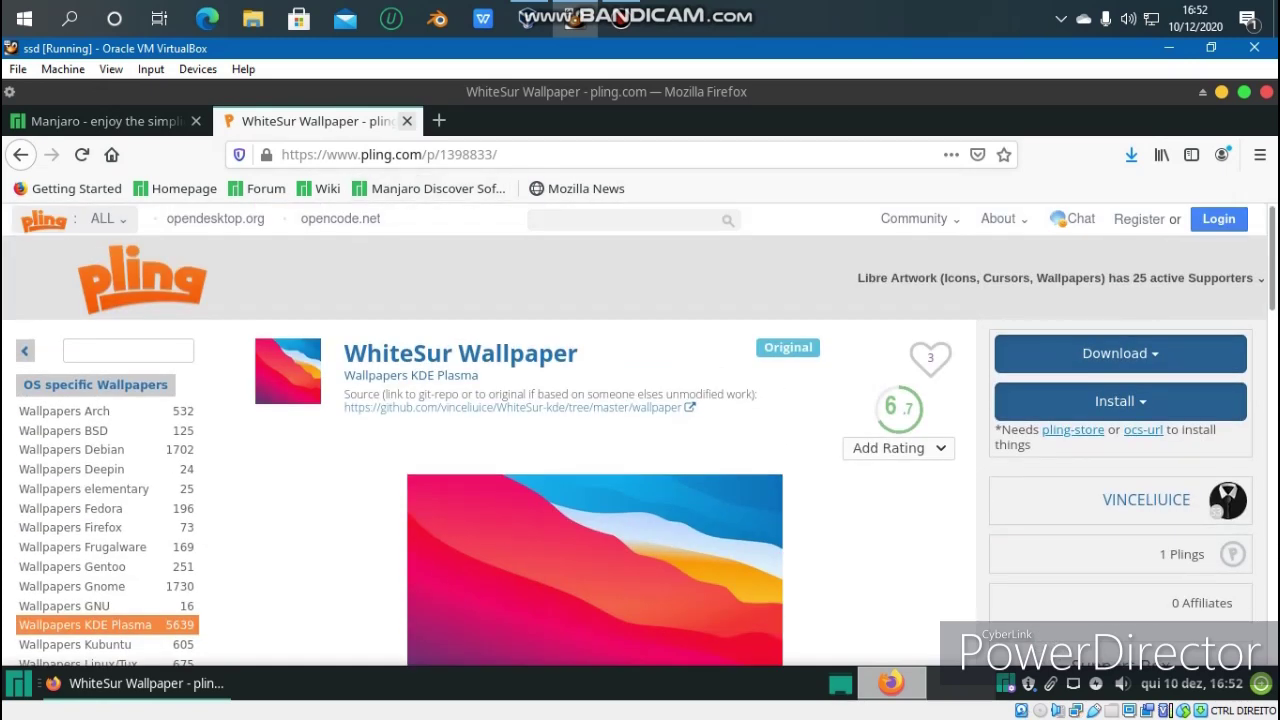
- Close the WhiteSur Wallpaper page and Firefox, and open the Transferências folder inside the home folder
click(407, 121)
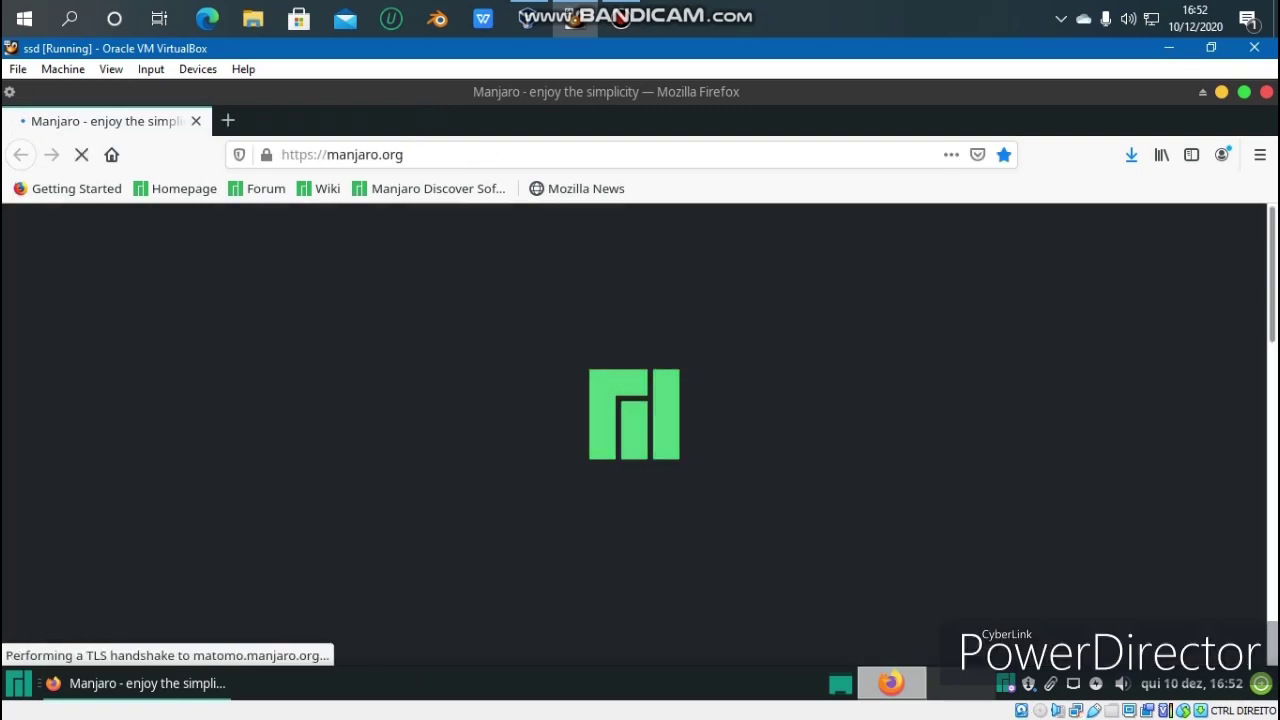
click(1266, 92)
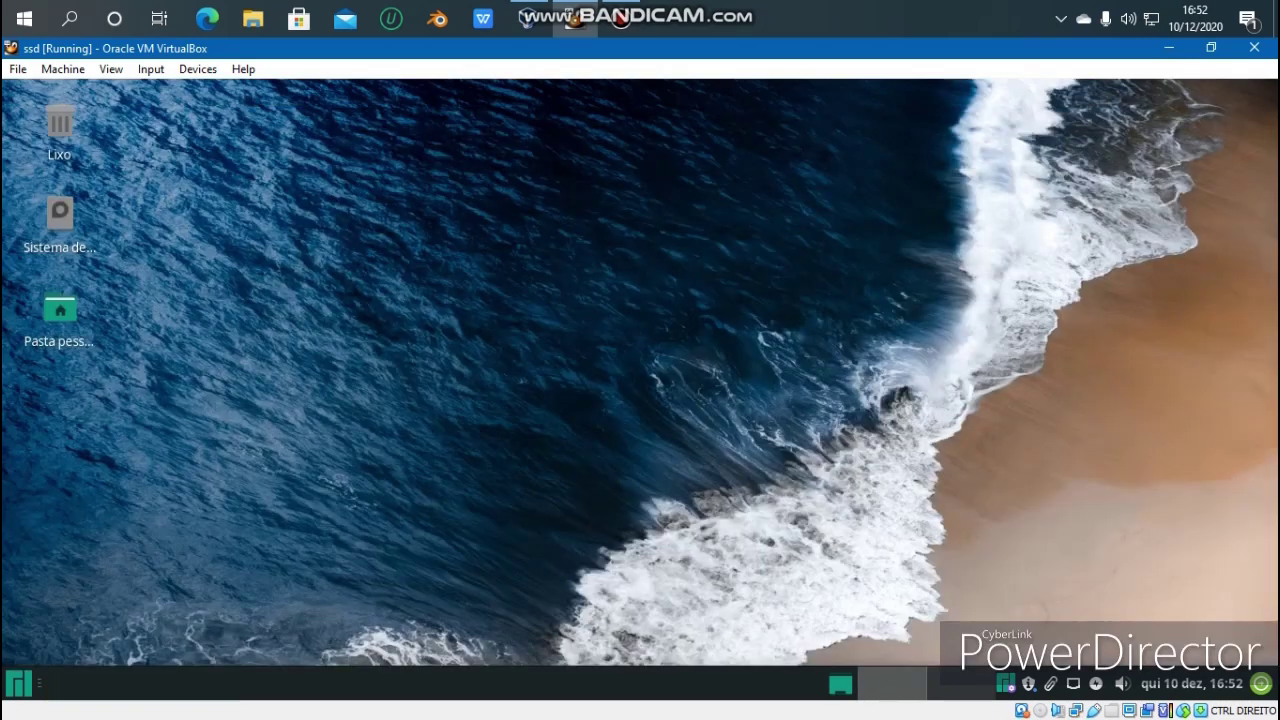
double_click(60, 310)
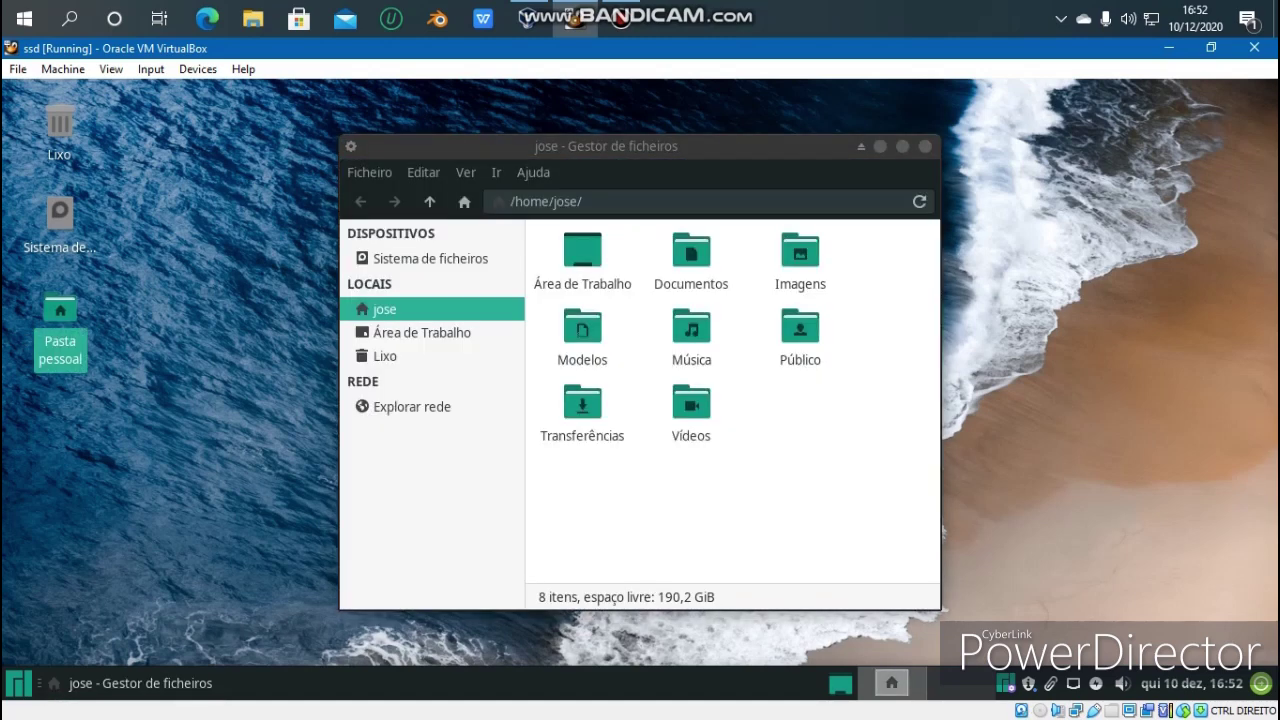
double_click(583, 403)
click(586, 400)
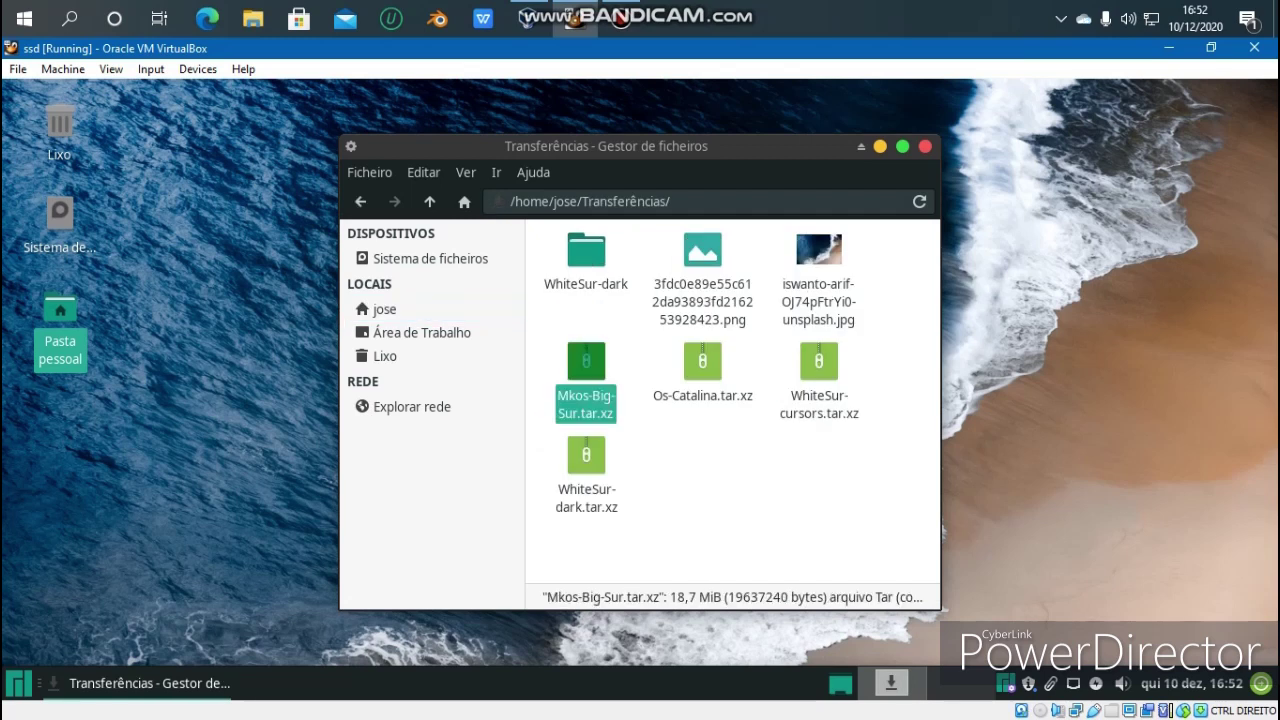
- Set 3fdc0e89e55c612da93893fd216253928423.png as the desktop wallpaper and close the file manager
right_click(714, 255)
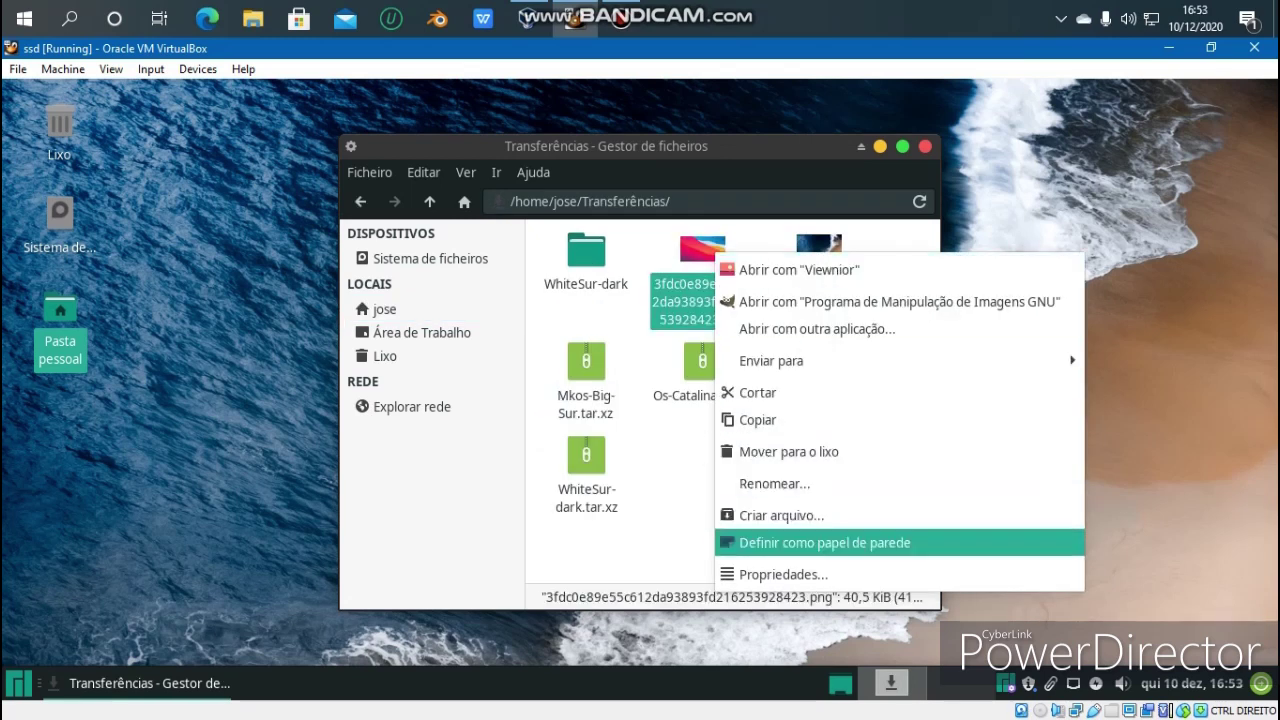
click(824, 542)
click(925, 146)
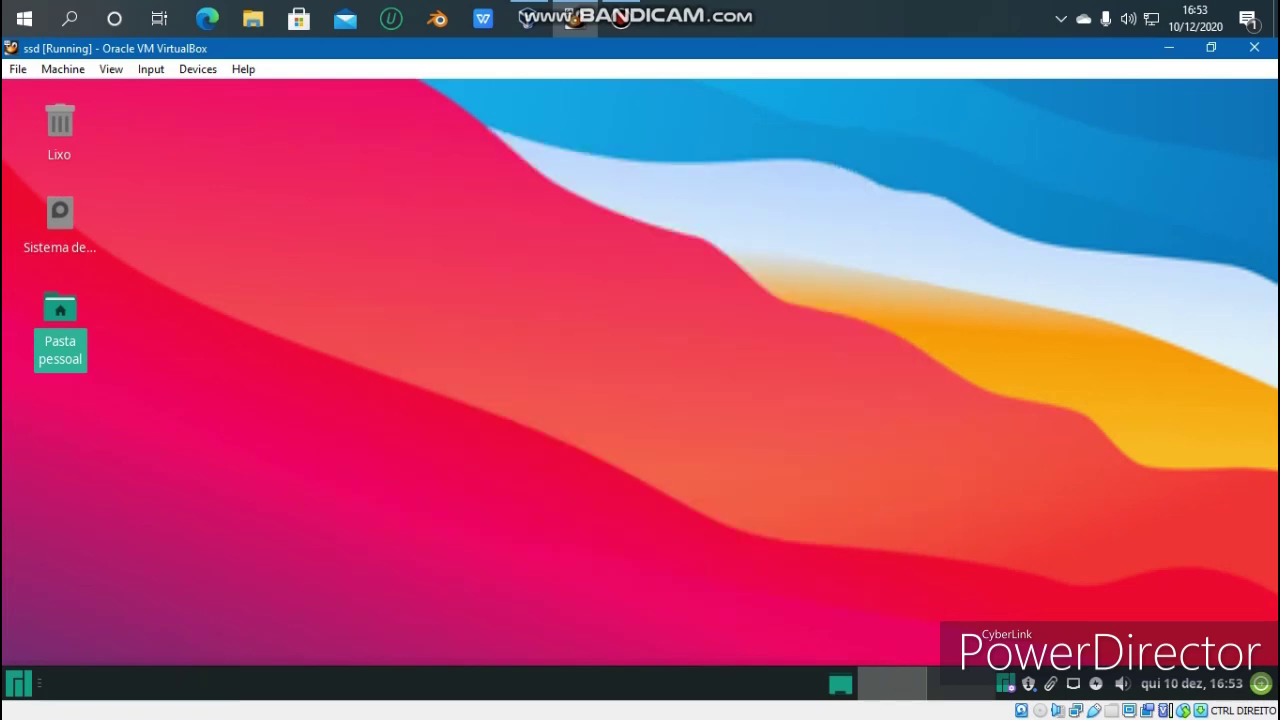
- In the Aparência settings, set the style to Matcha-light-azul, check it in the applications menu, and close the settings
click(18, 684)
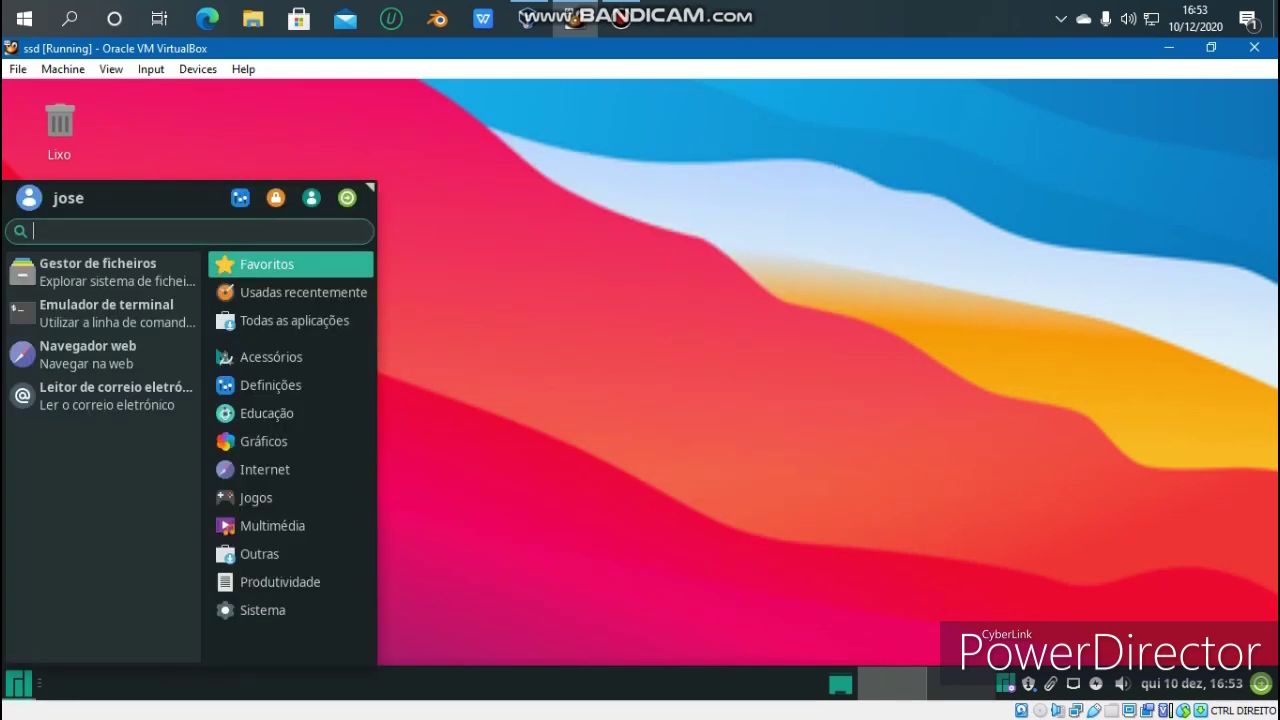
click(241, 198)
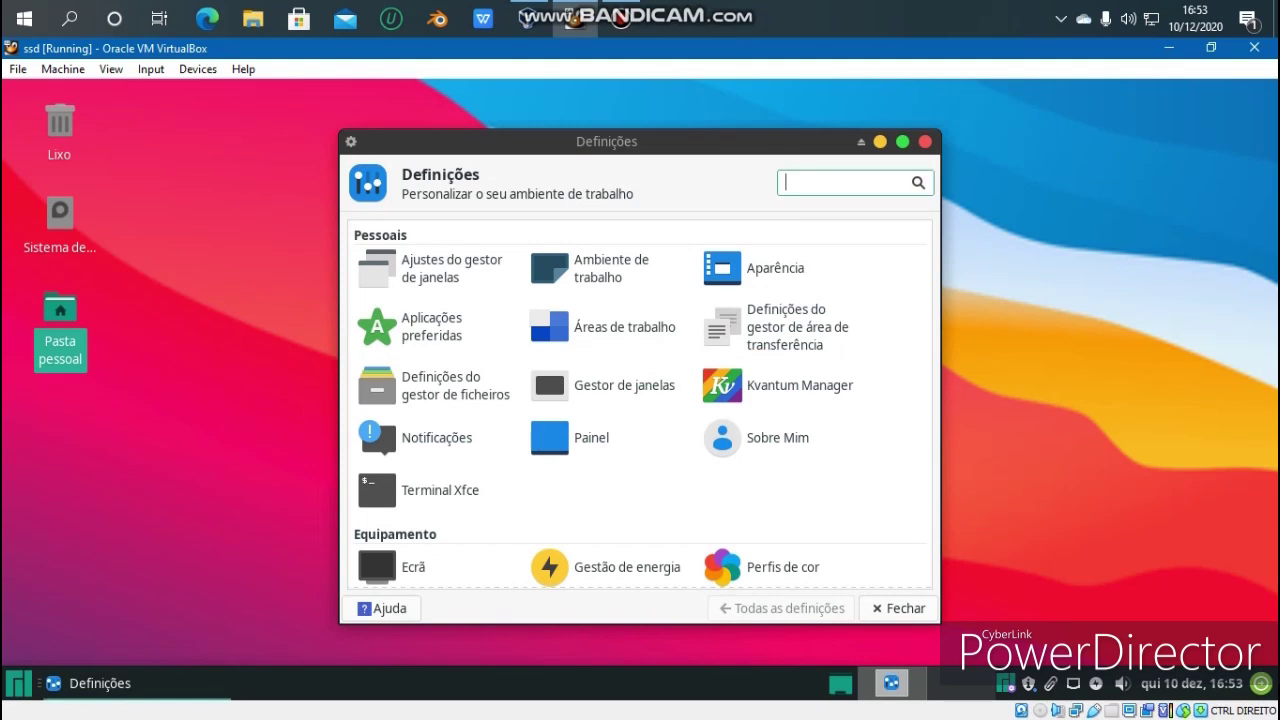
click(775, 268)
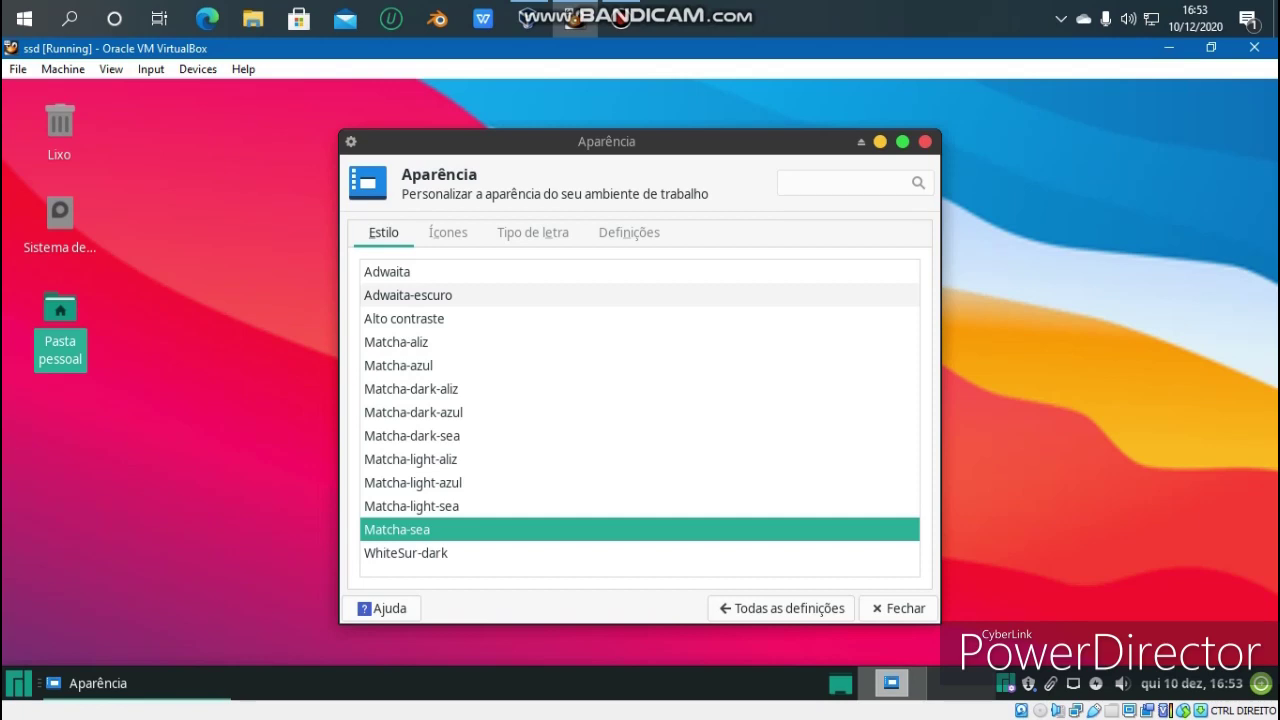
click(18, 684)
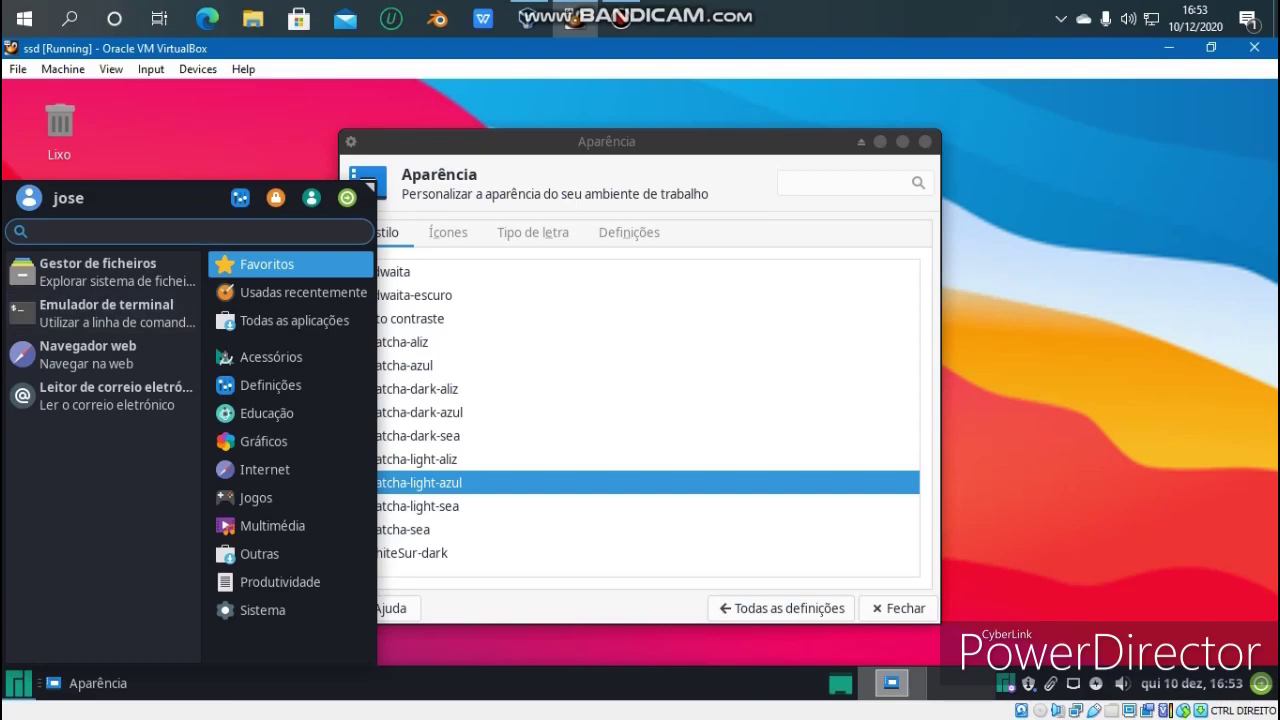
click(460, 412)
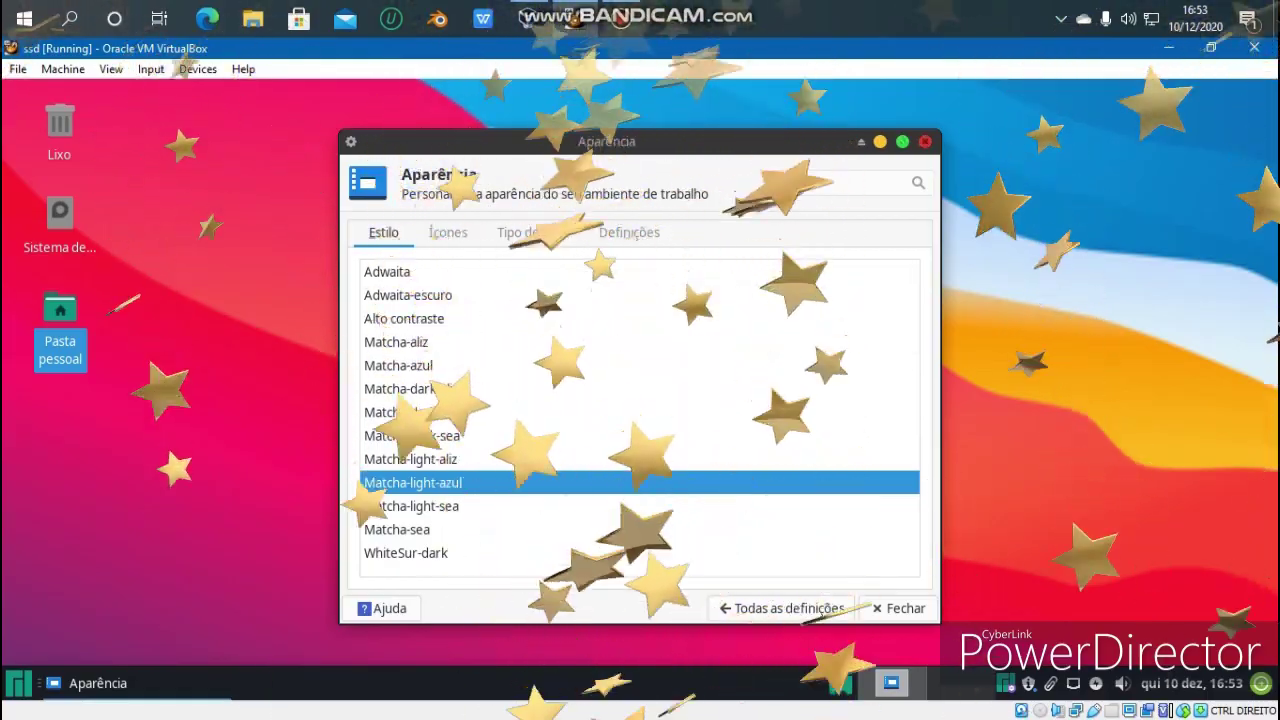
click(925, 142)
- Reopen the Aparência settings from Definições and show the list of icon themes
click(19, 684)
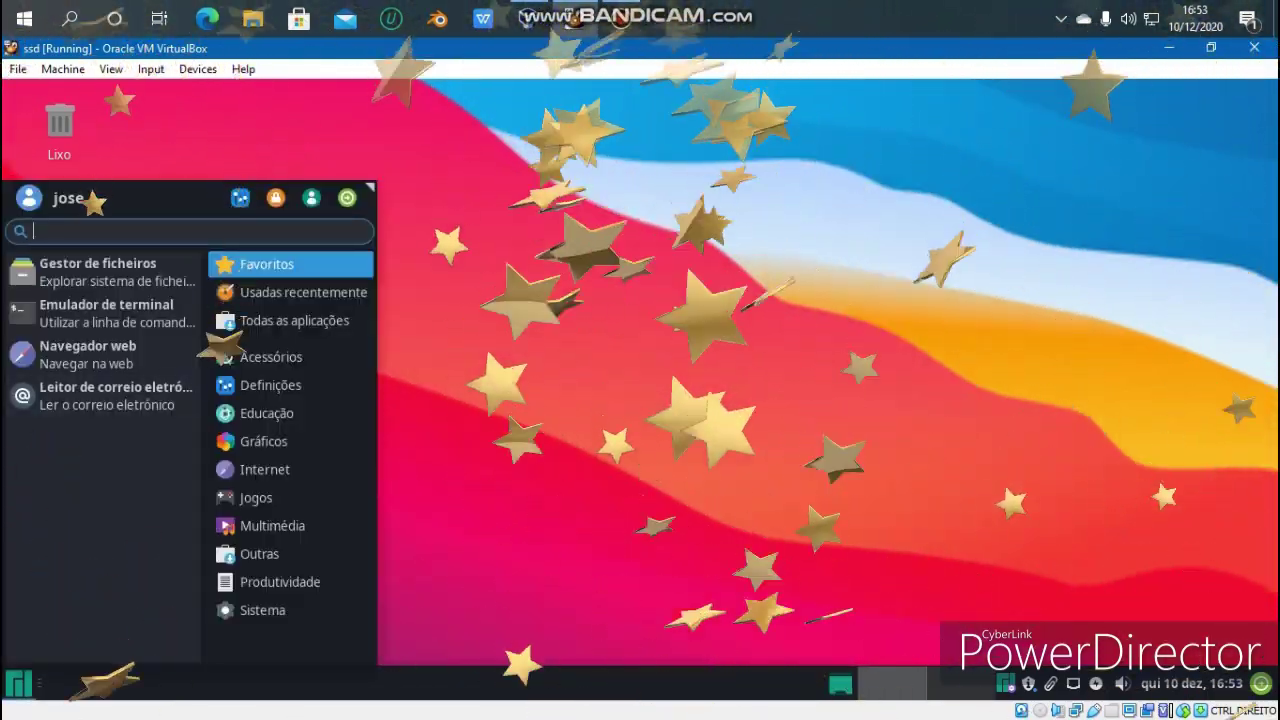
click(240, 198)
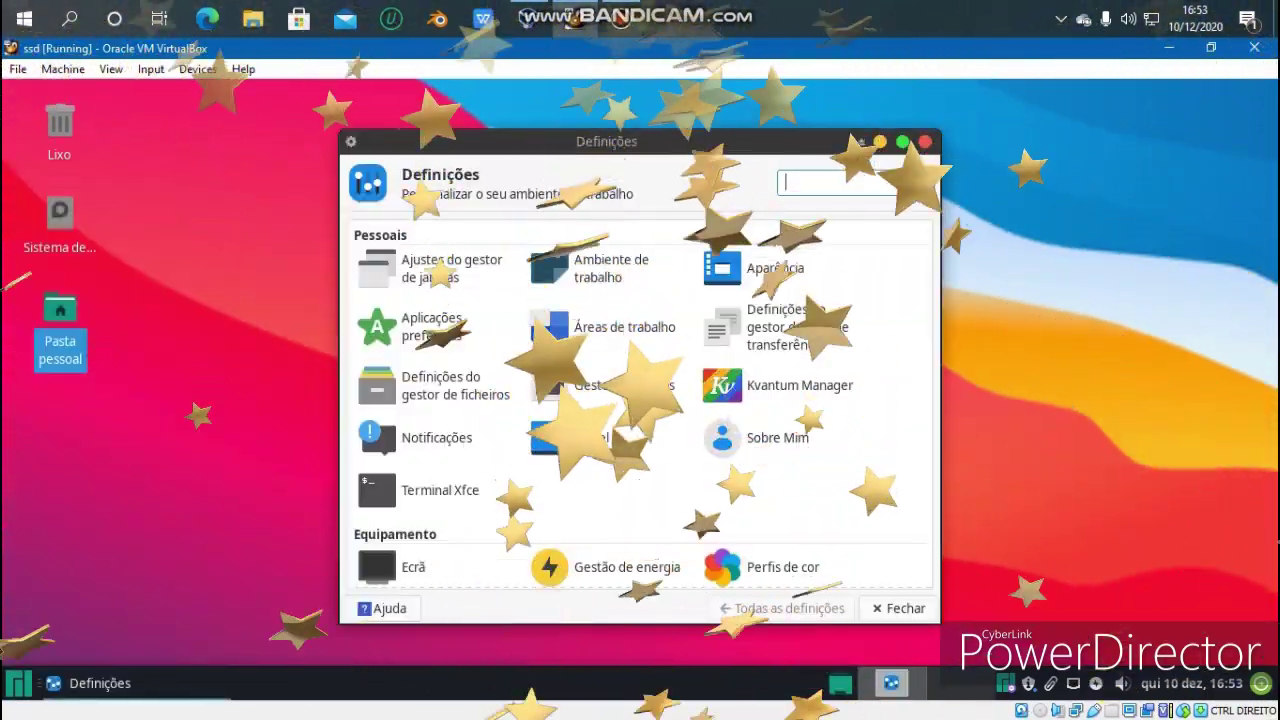
click(775, 268)
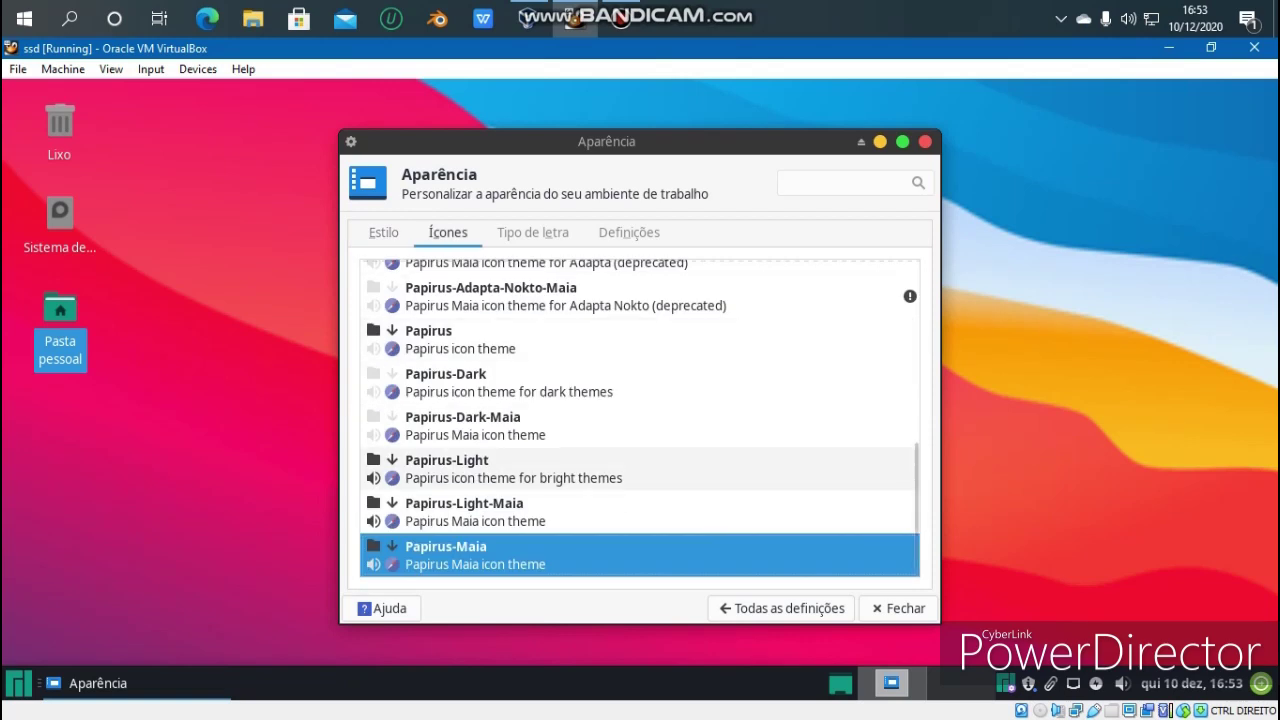
- Try the Papirus-Light and Papirus-Dark icon themes and check the result in the applications menu
click(484, 479)
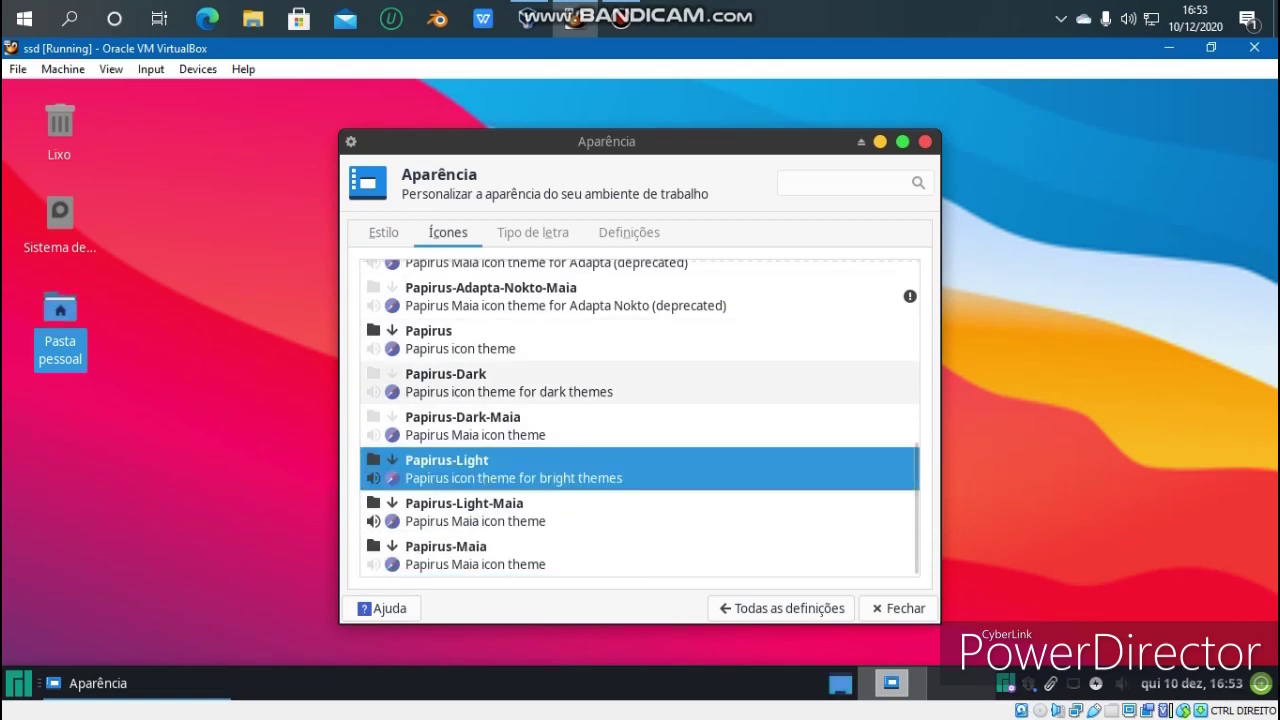
click(490, 383)
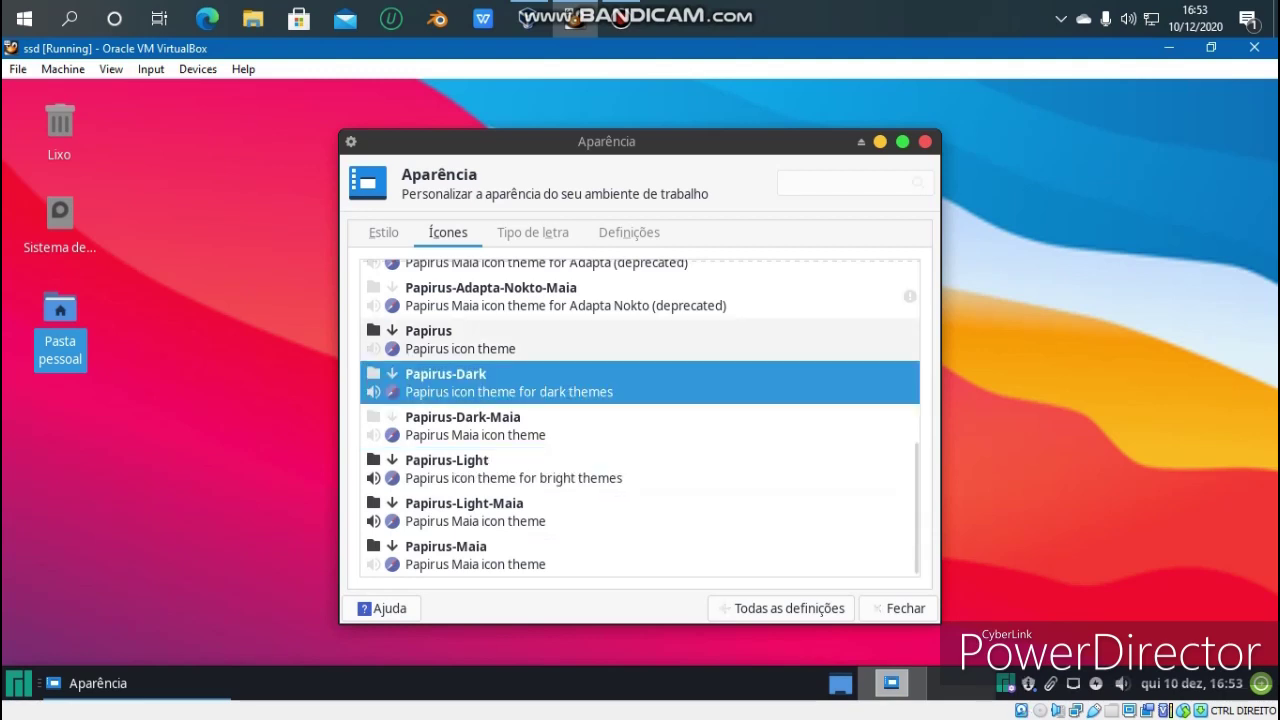
scroll(371, 414, up, 4)
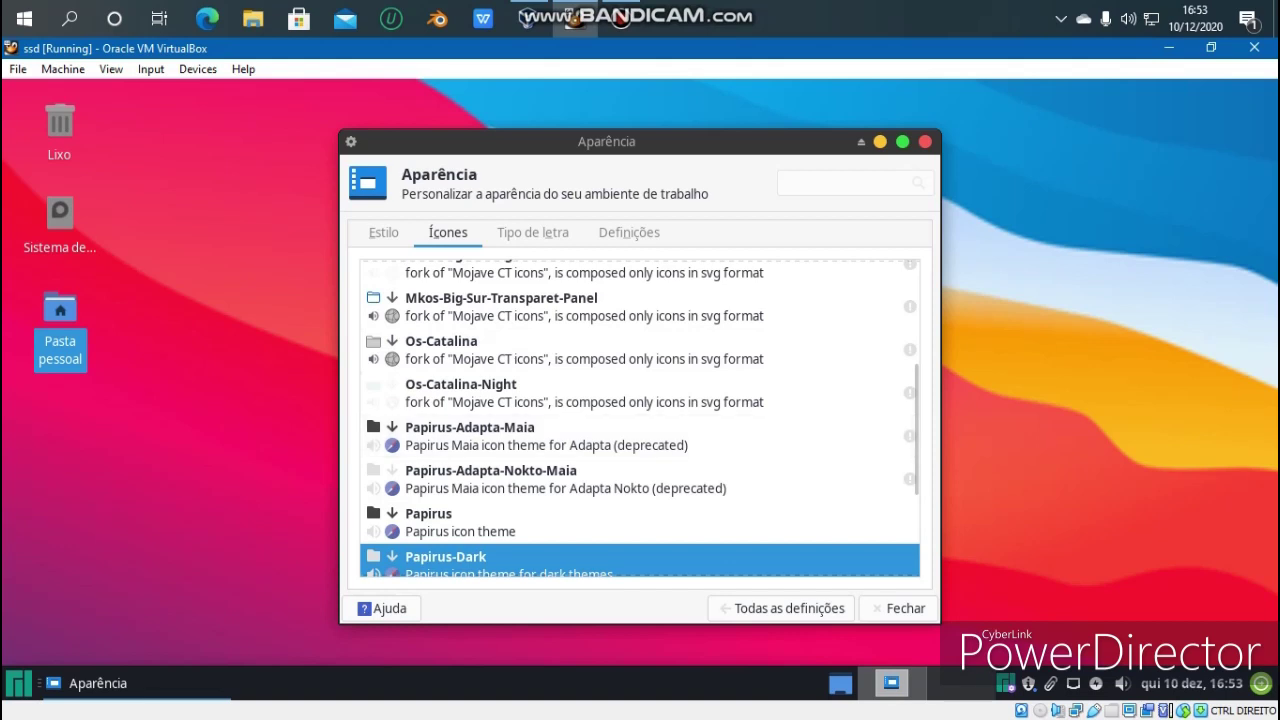
click(19, 684)
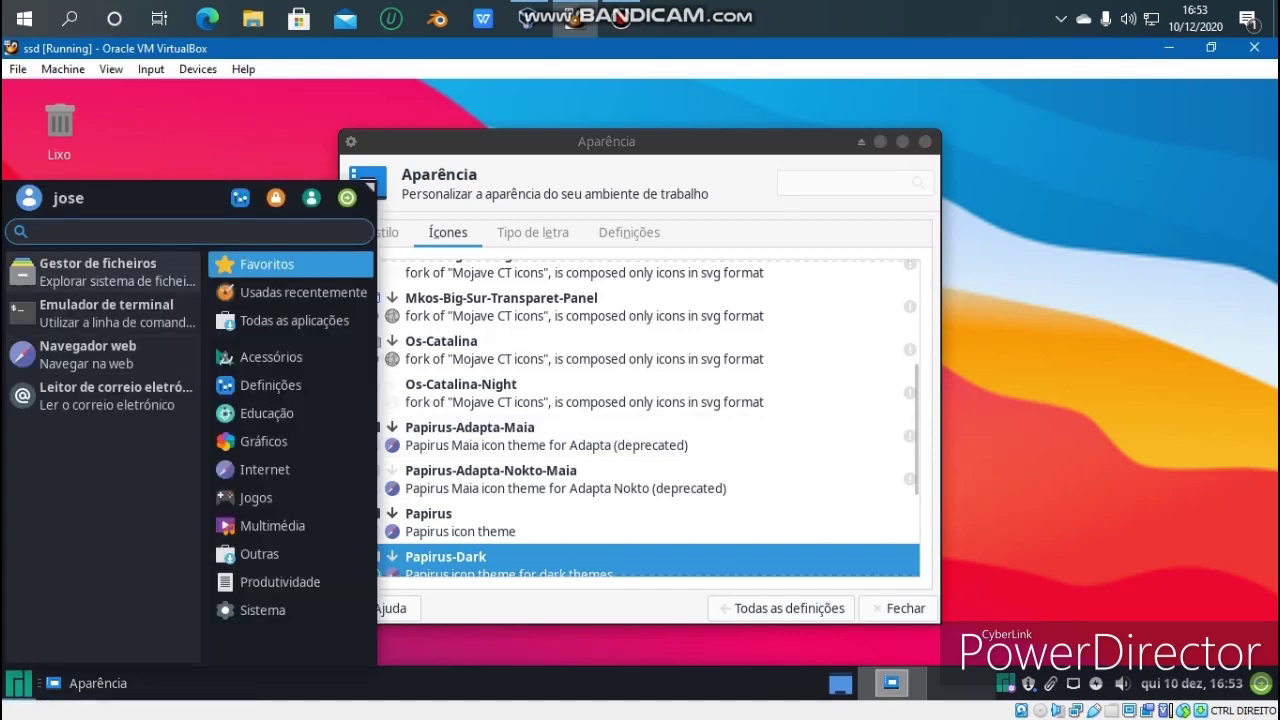
key(Escape)
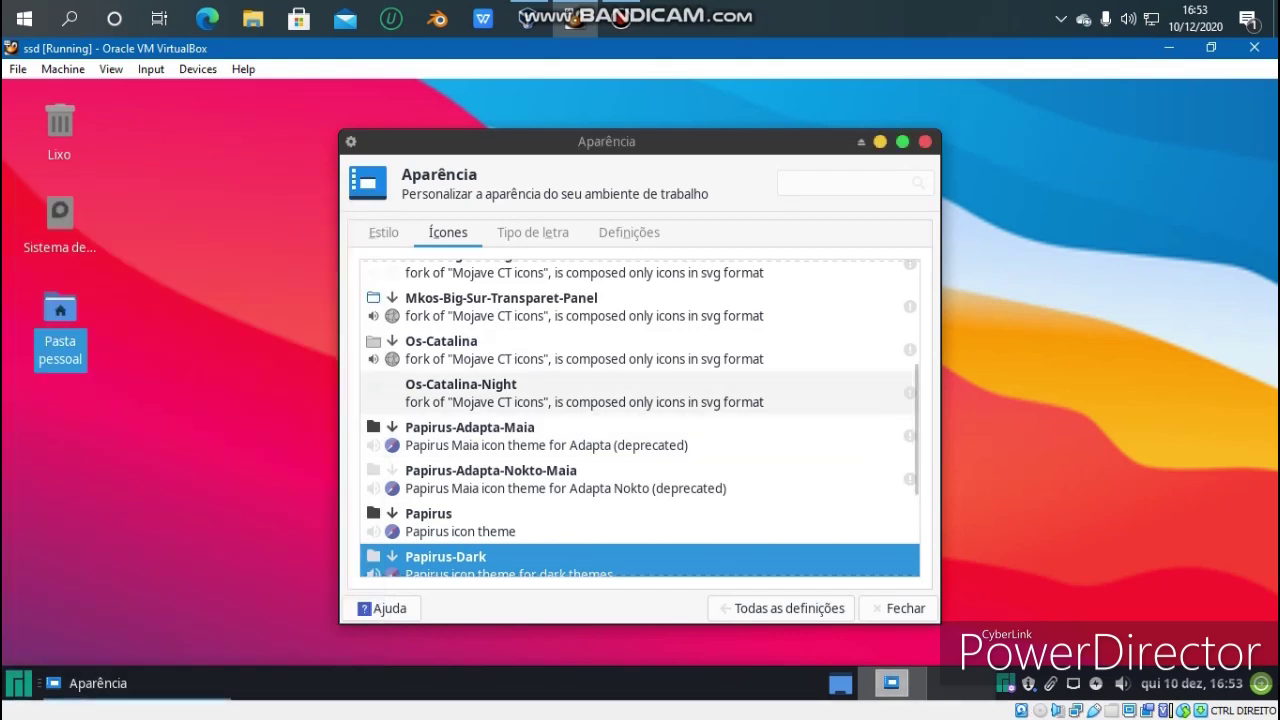
- Set the icon theme to Os-Catalina, check it in the applications menu, and close the Aparência settings
click(462, 350)
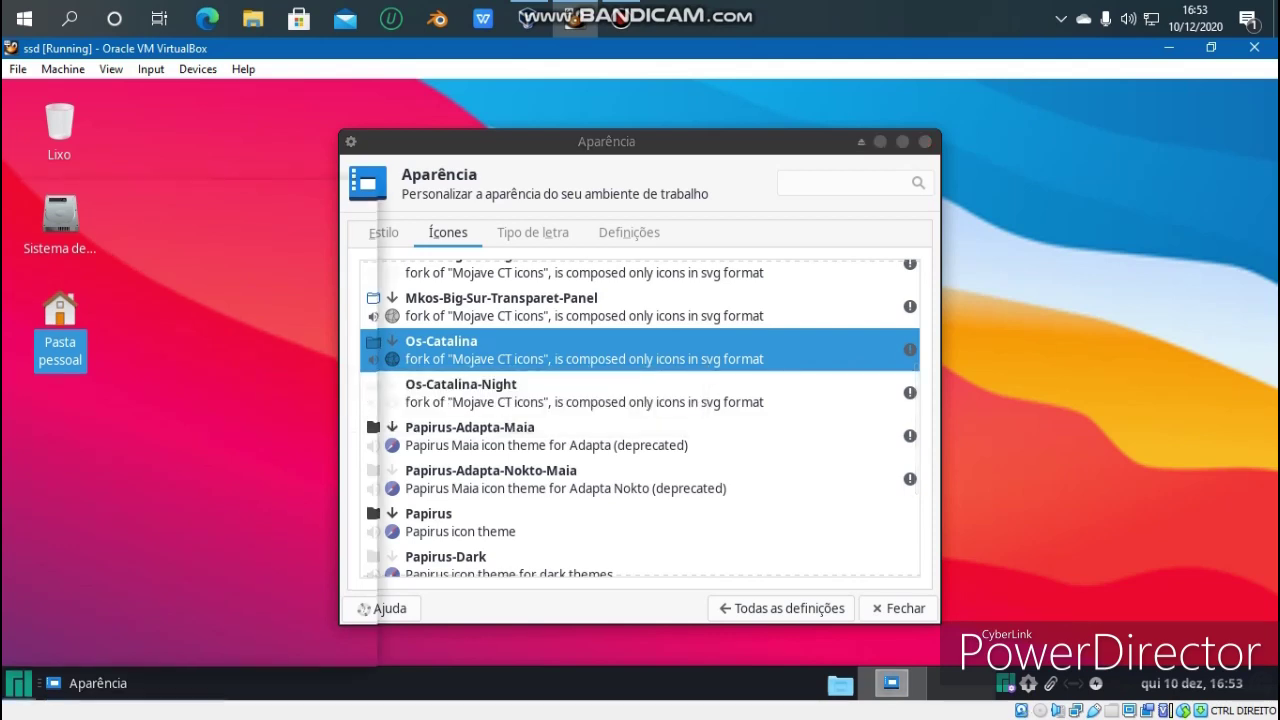
key(super)
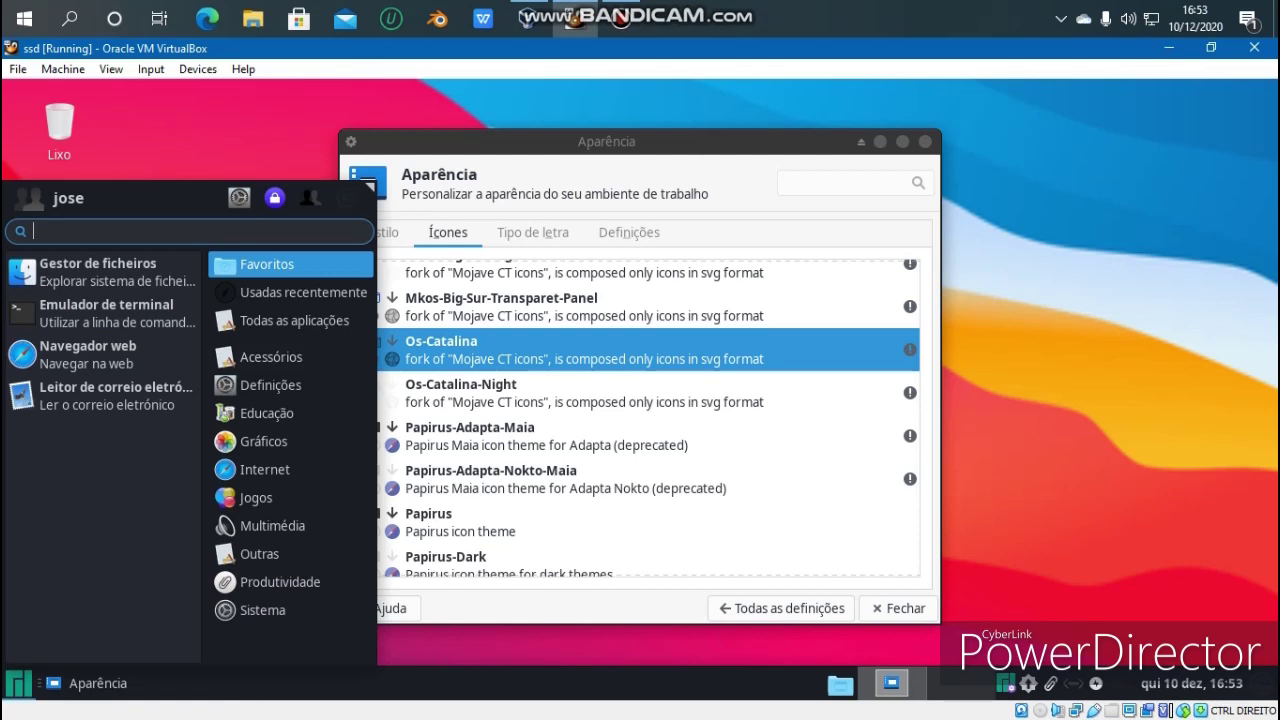
key(Escape)
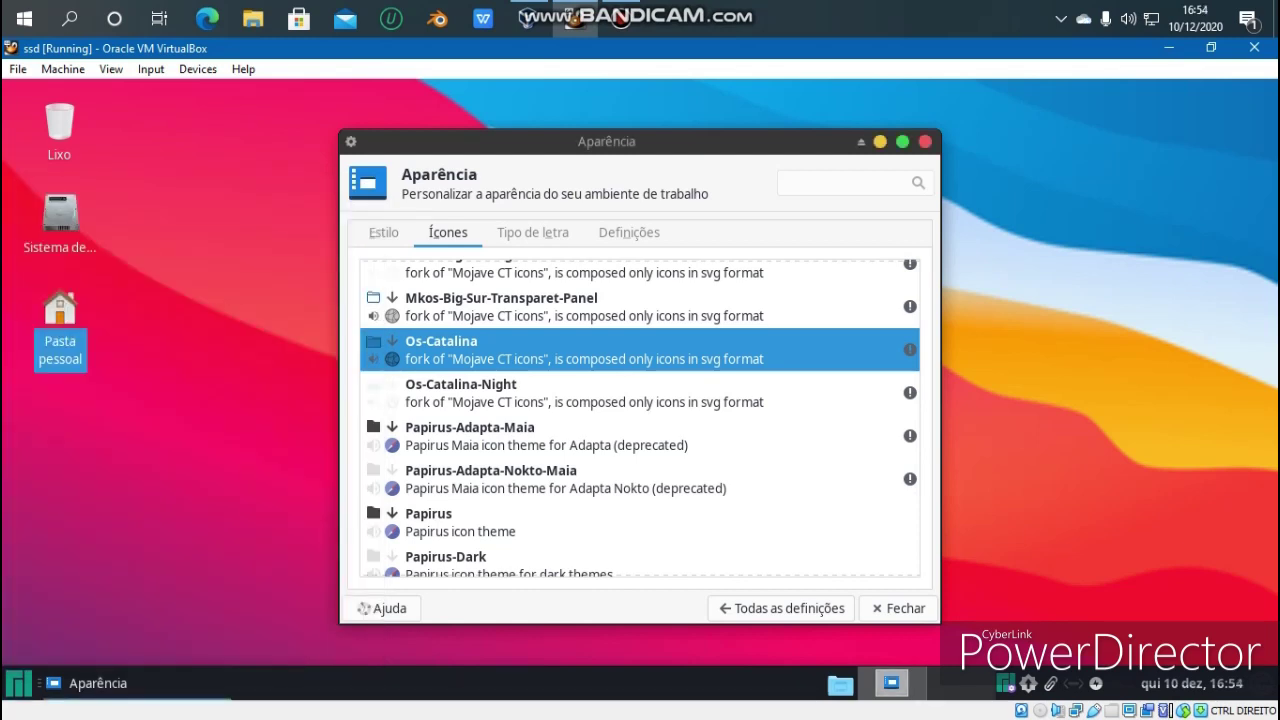
key(Escape)
- Open the Painel settings from Definições, view the display options of Painel 0, and return to all settings
click(18, 683)
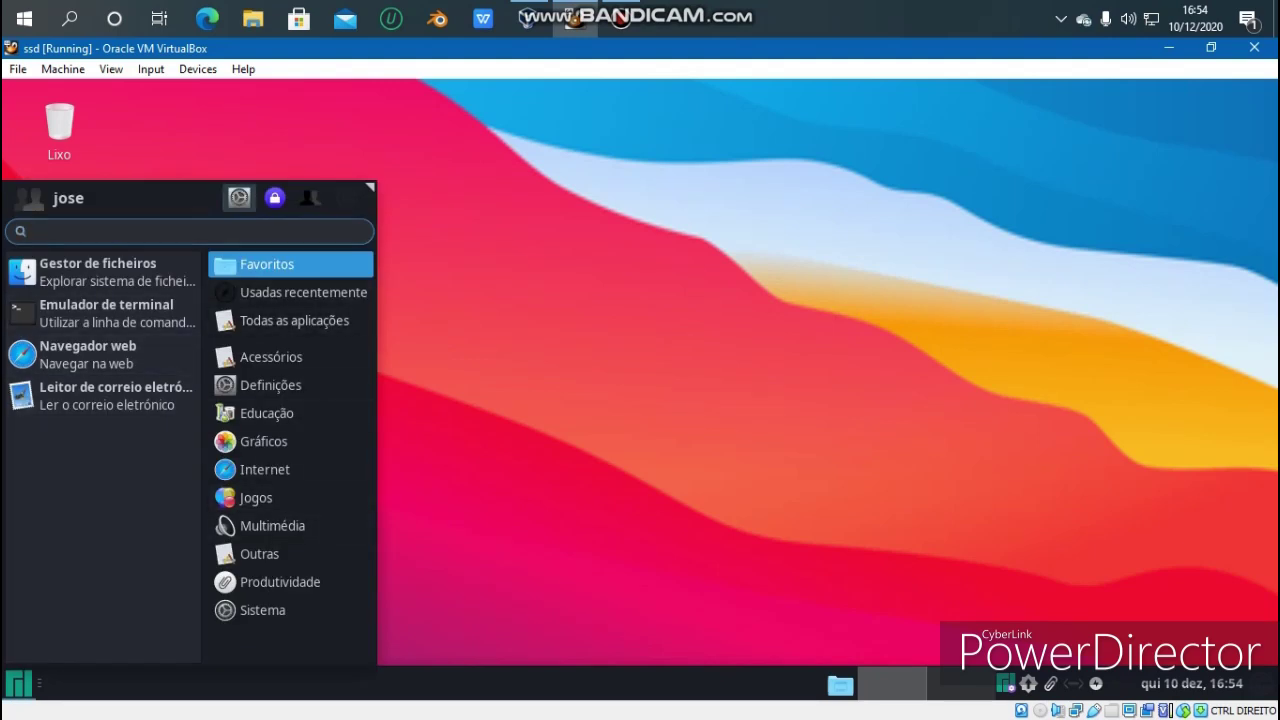
click(238, 197)
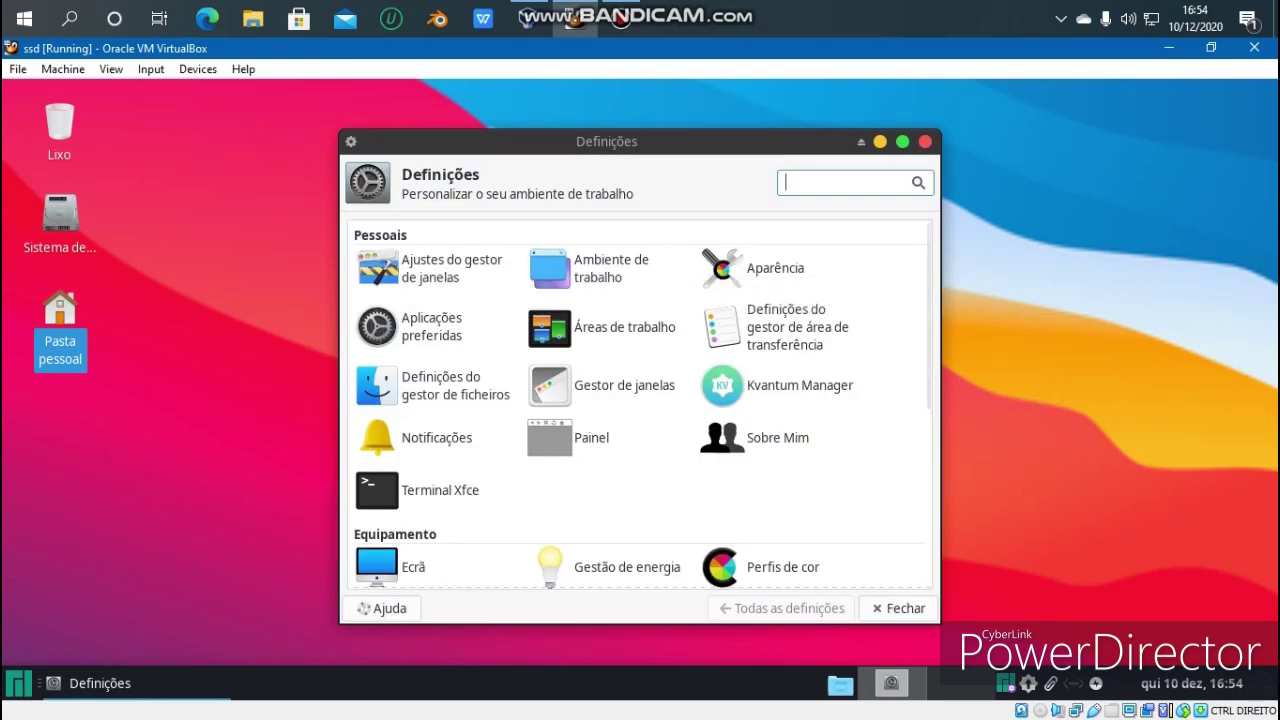
click(568, 438)
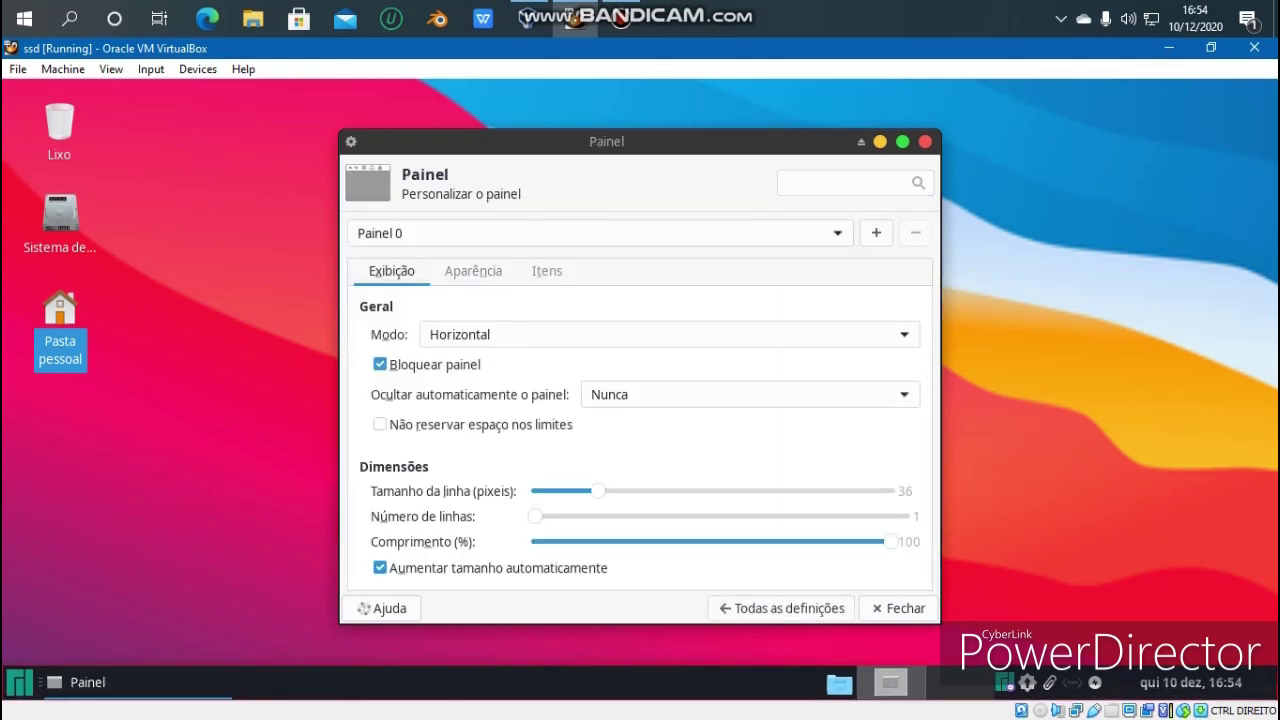
click(781, 608)
- Look through the Pessoais, Equipamento, Sistema and Outras categories in Definições to see their icons
scroll(640, 420, down, 3)
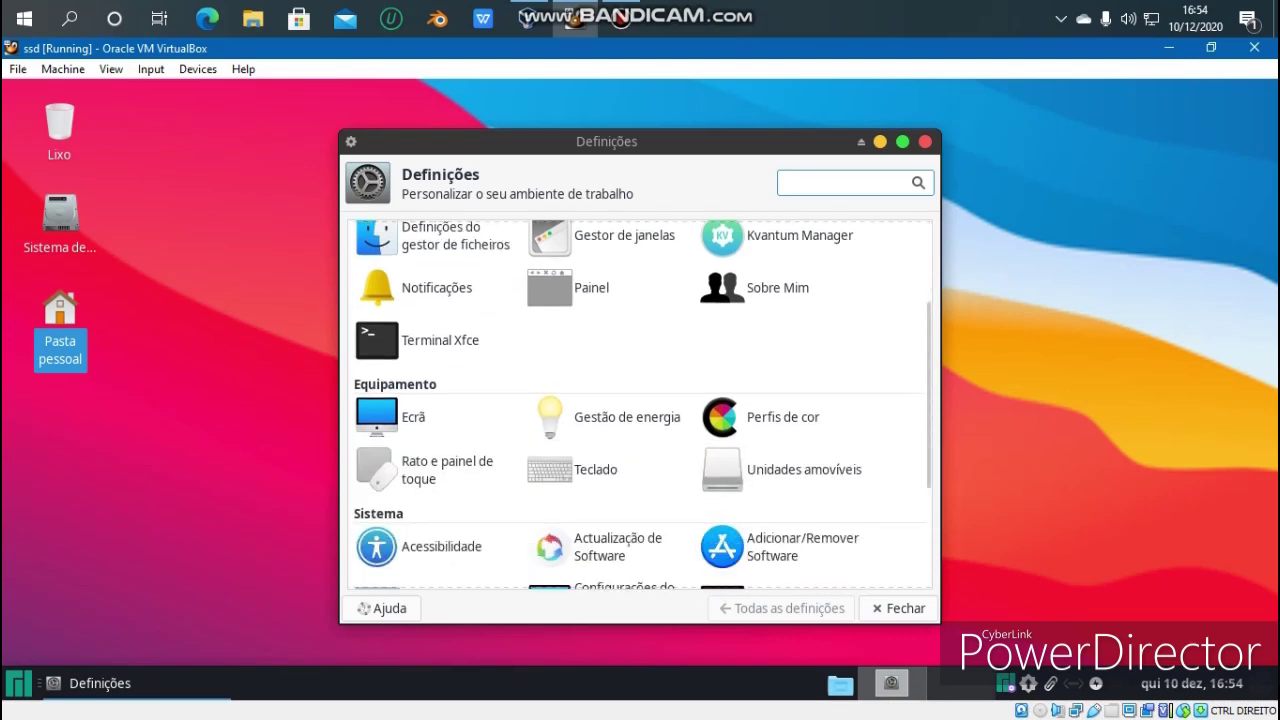
scroll(643, 405, down, 2)
scroll(643, 405, down, 2)
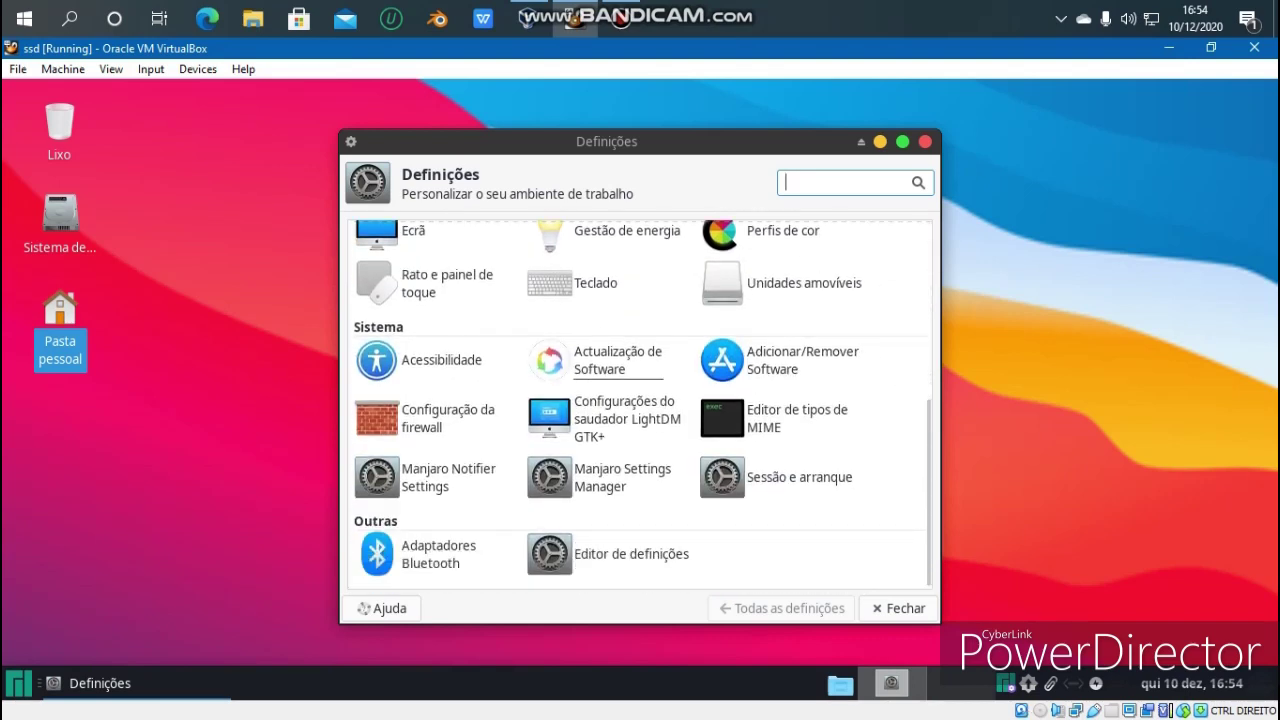
scroll(643, 405, up, 2)
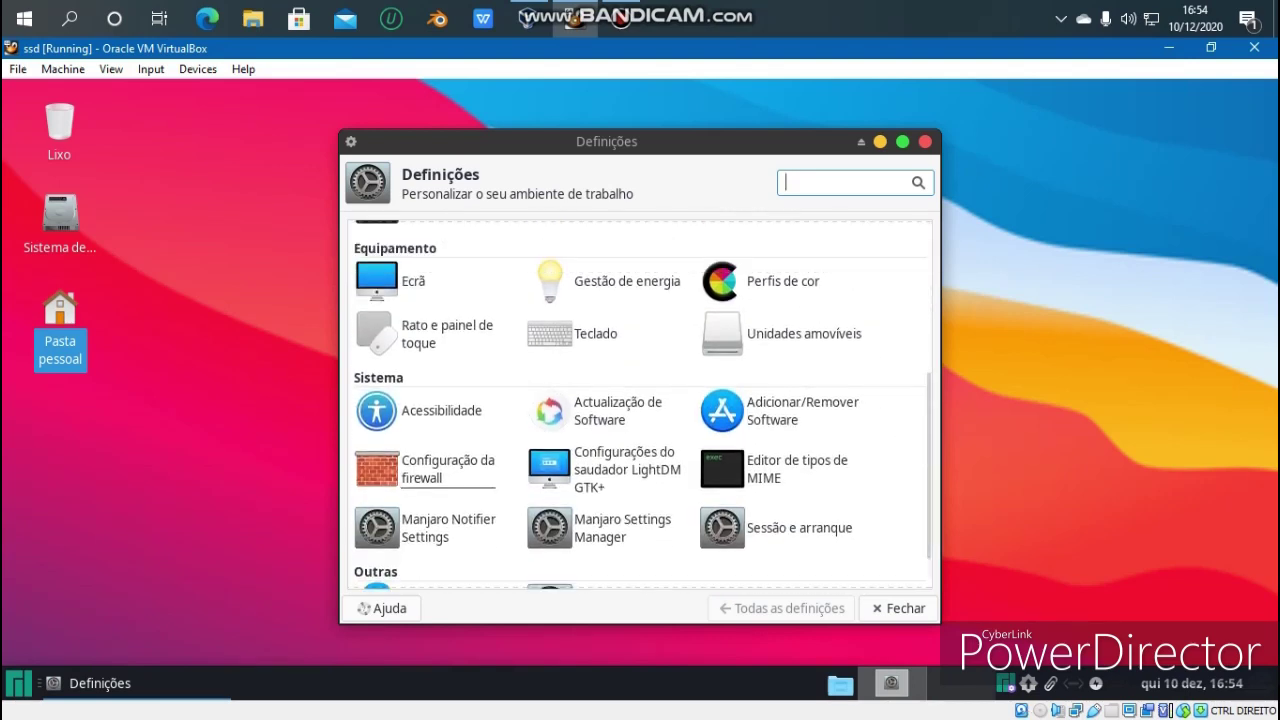
scroll(640, 405, up, 1)
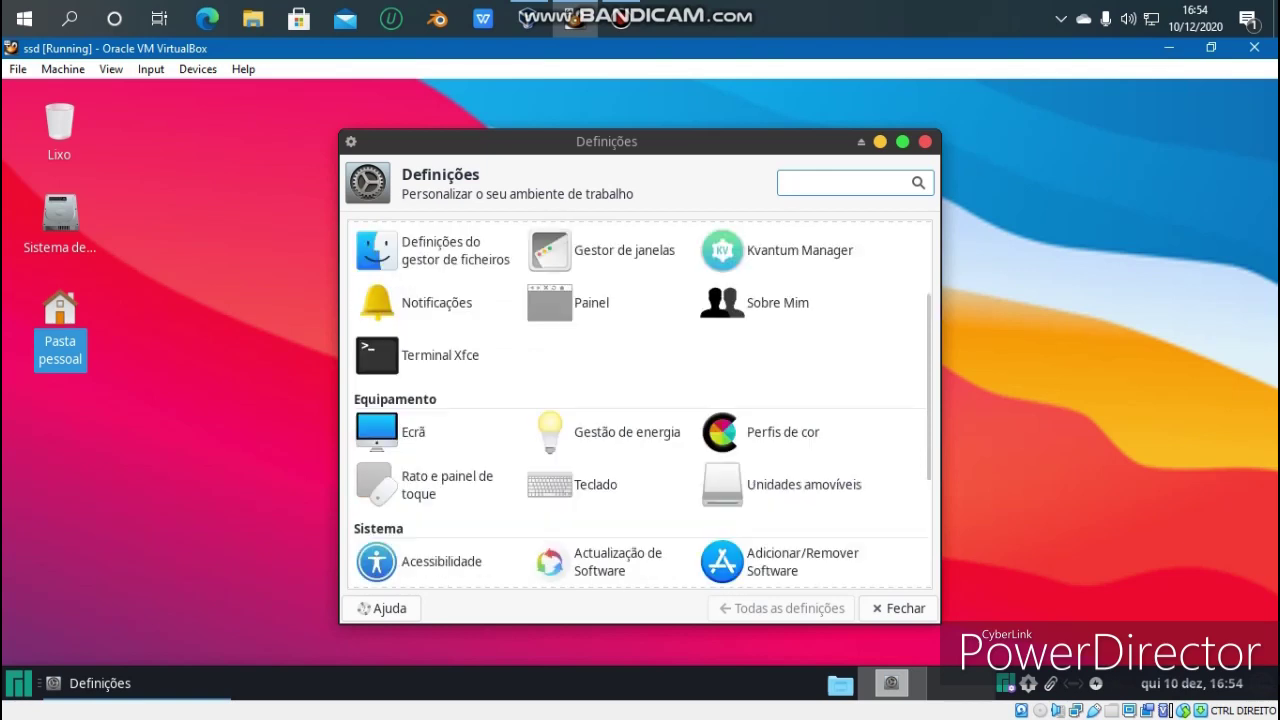
scroll(627, 432, up, 1)
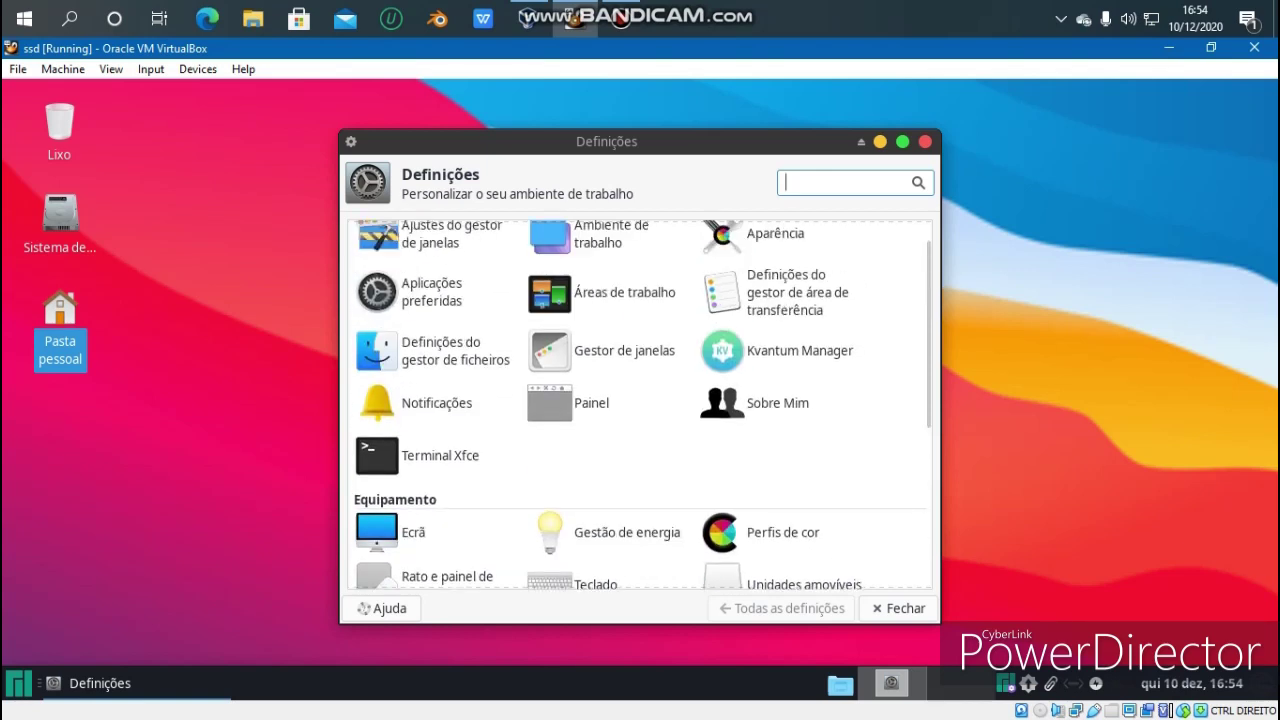
scroll(643, 405, up, 1)
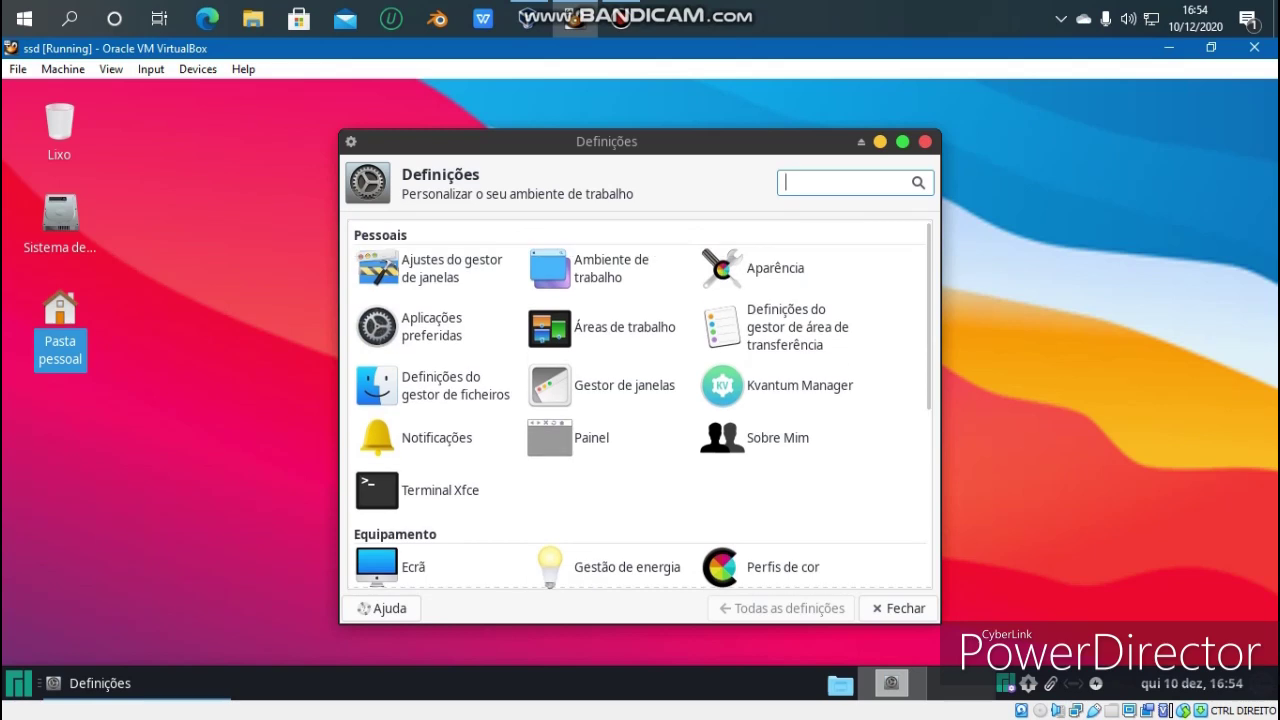
- Review the clipboard manager's Comportamento, Ações and Histórico options, close them, and look over the remaining Definições entries
click(786, 328)
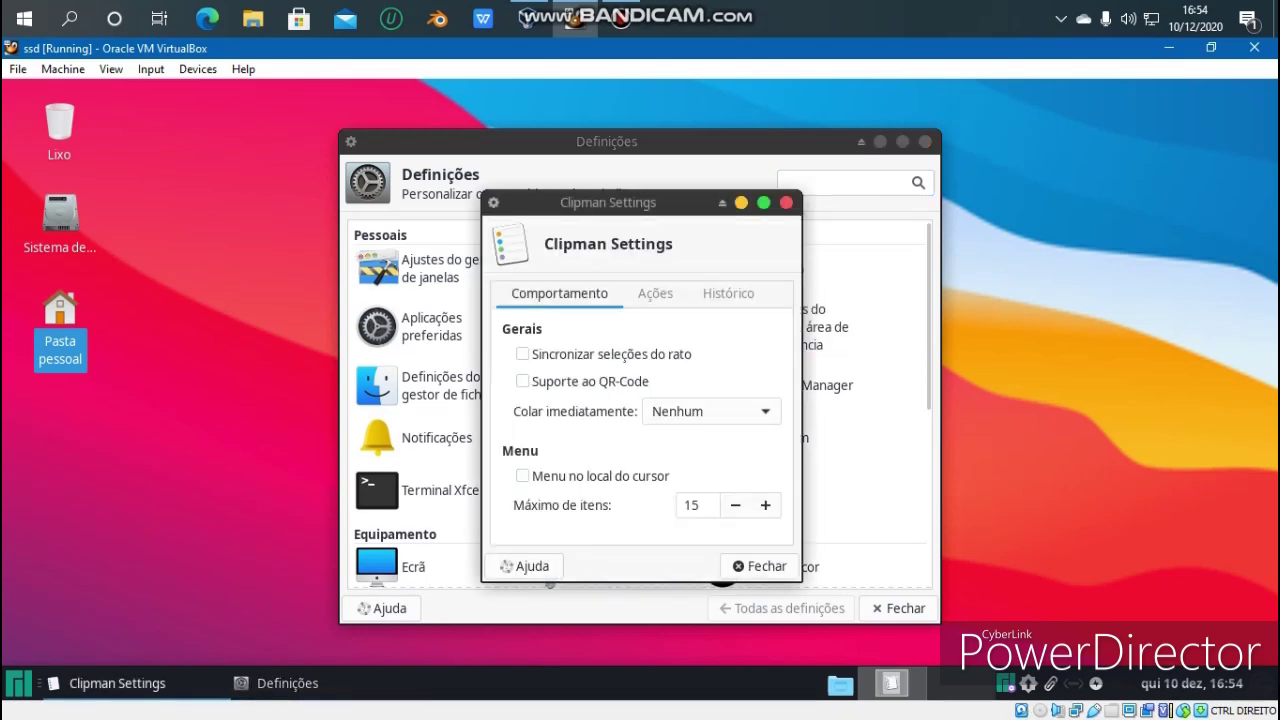
click(655, 294)
click(728, 294)
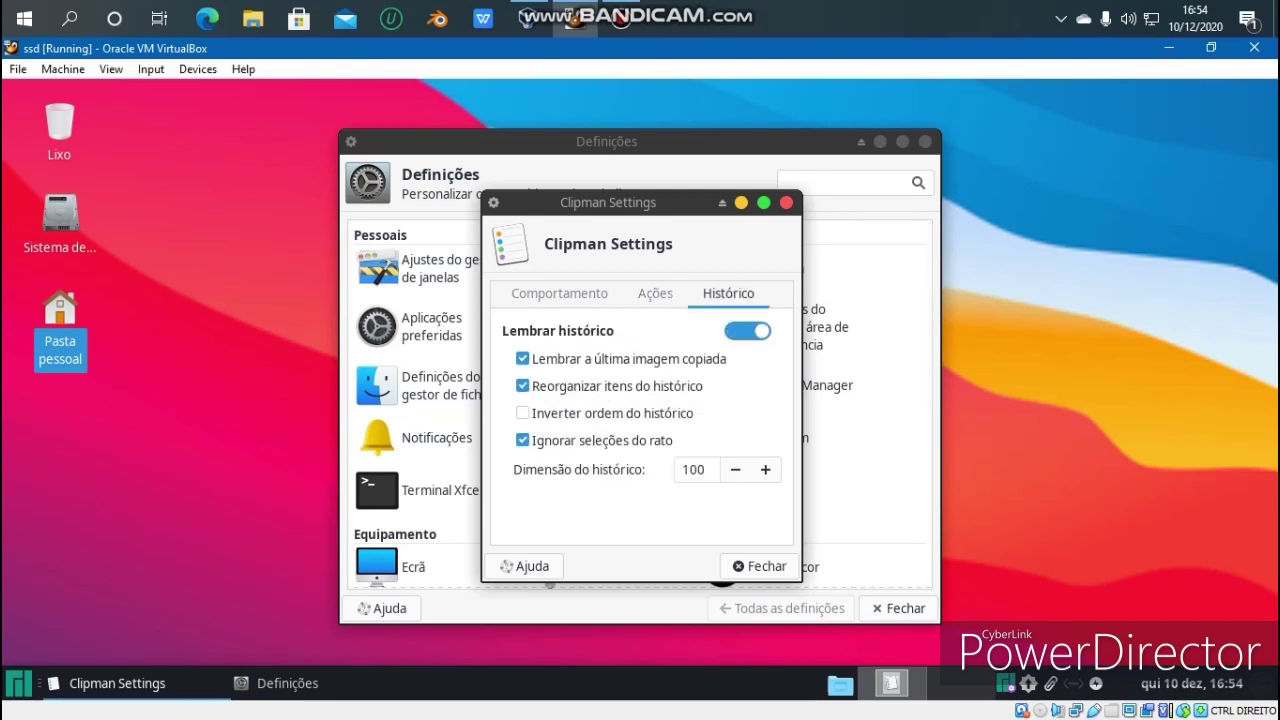
click(759, 566)
scroll(590, 470, down, 6)
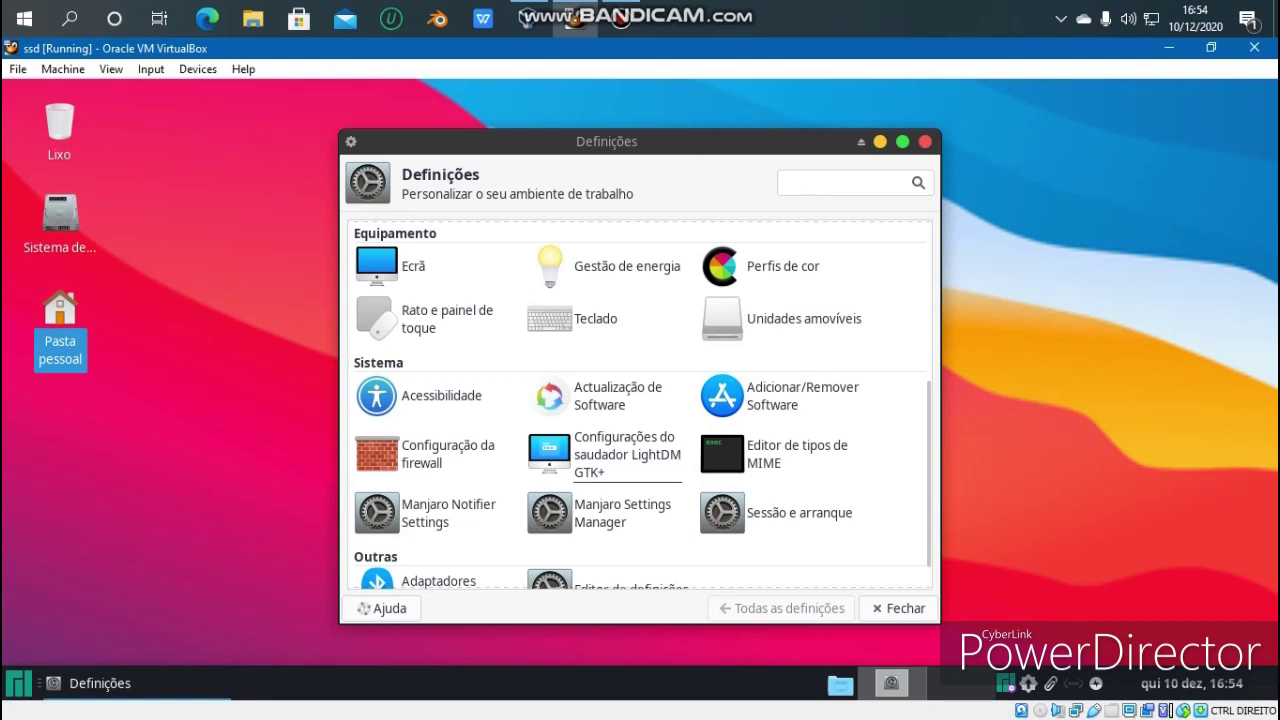
scroll(600, 450, down, 1)
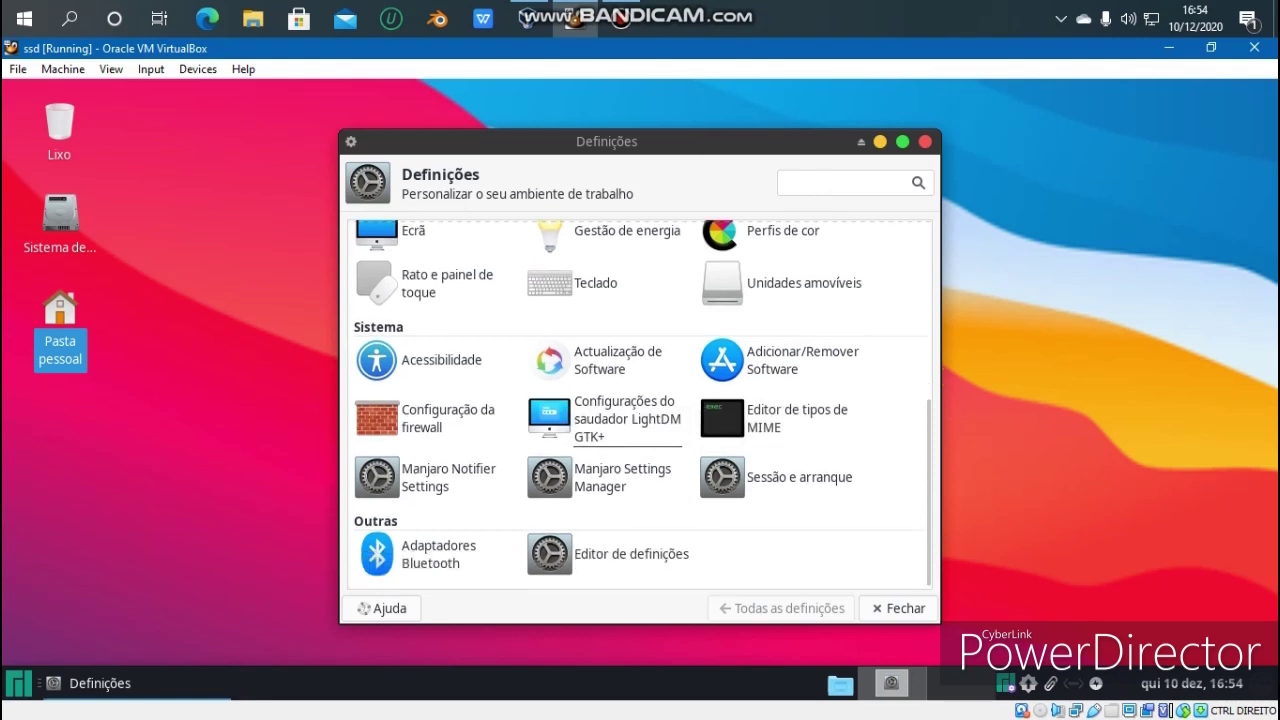
- Open Manjaro Settings Manager from Definições, view the available Linux versions in Kernel, and close the manager
click(622, 478)
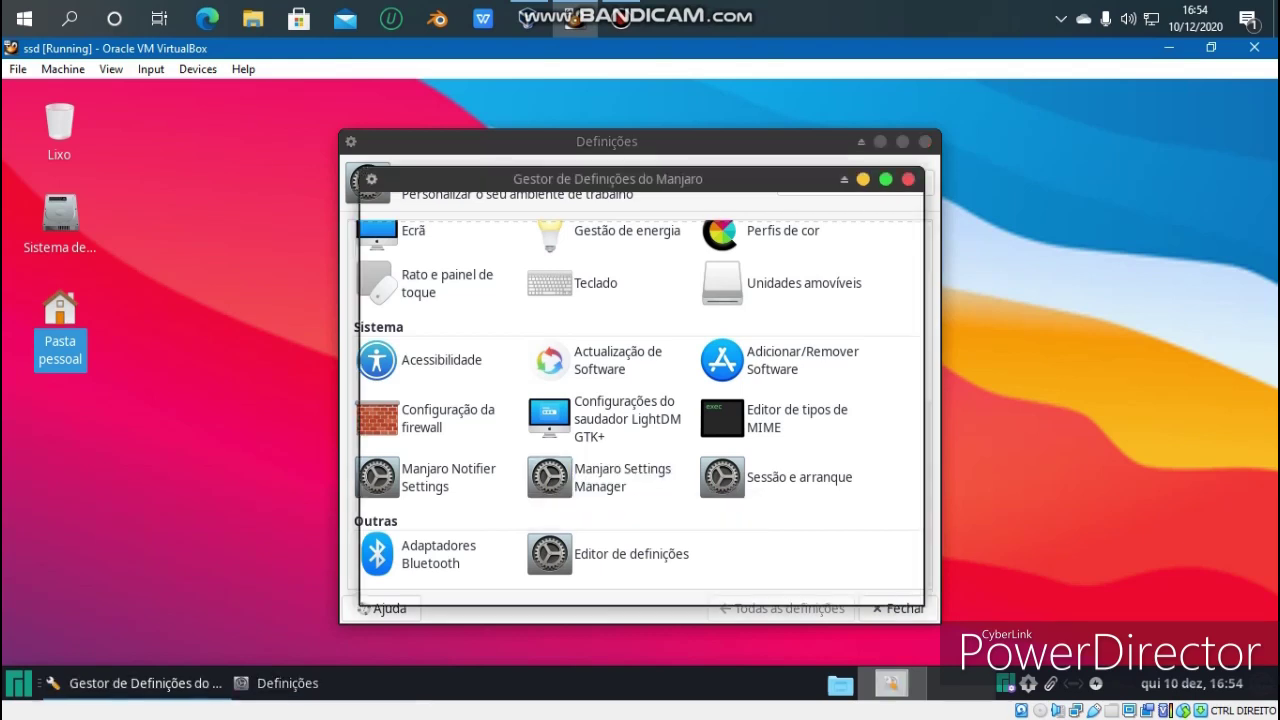
click(736, 358)
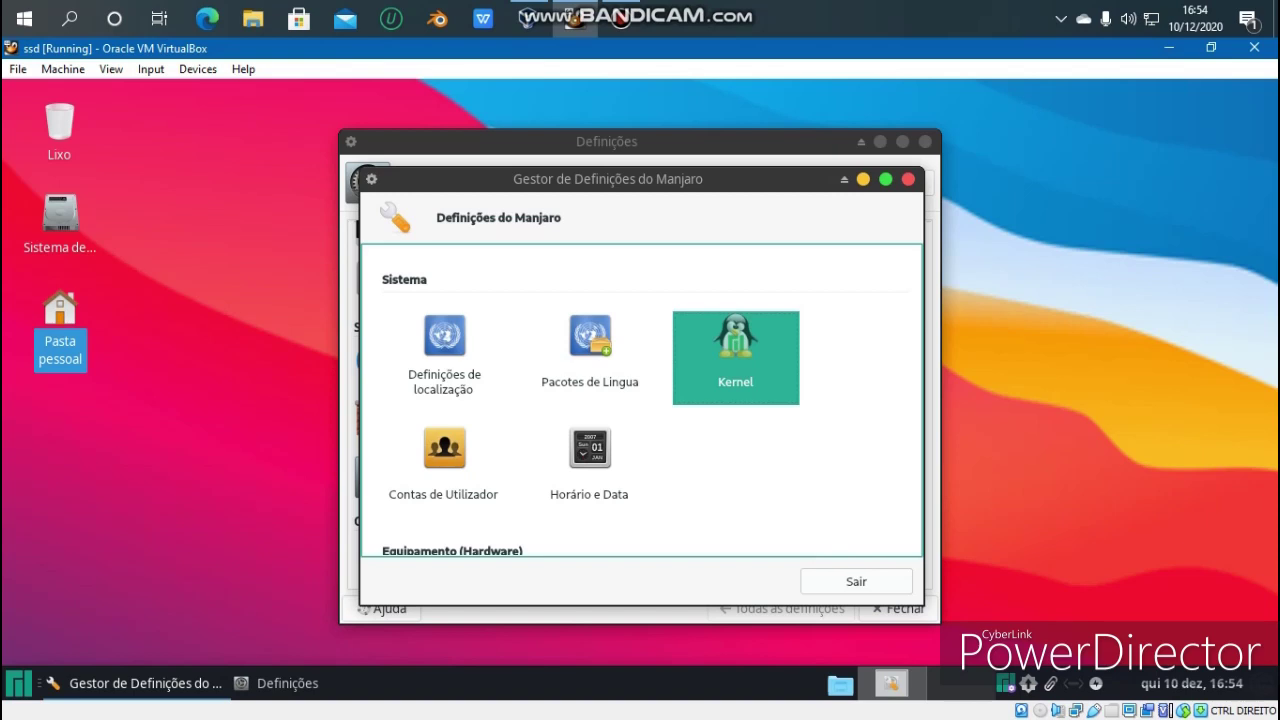
click(735, 357)
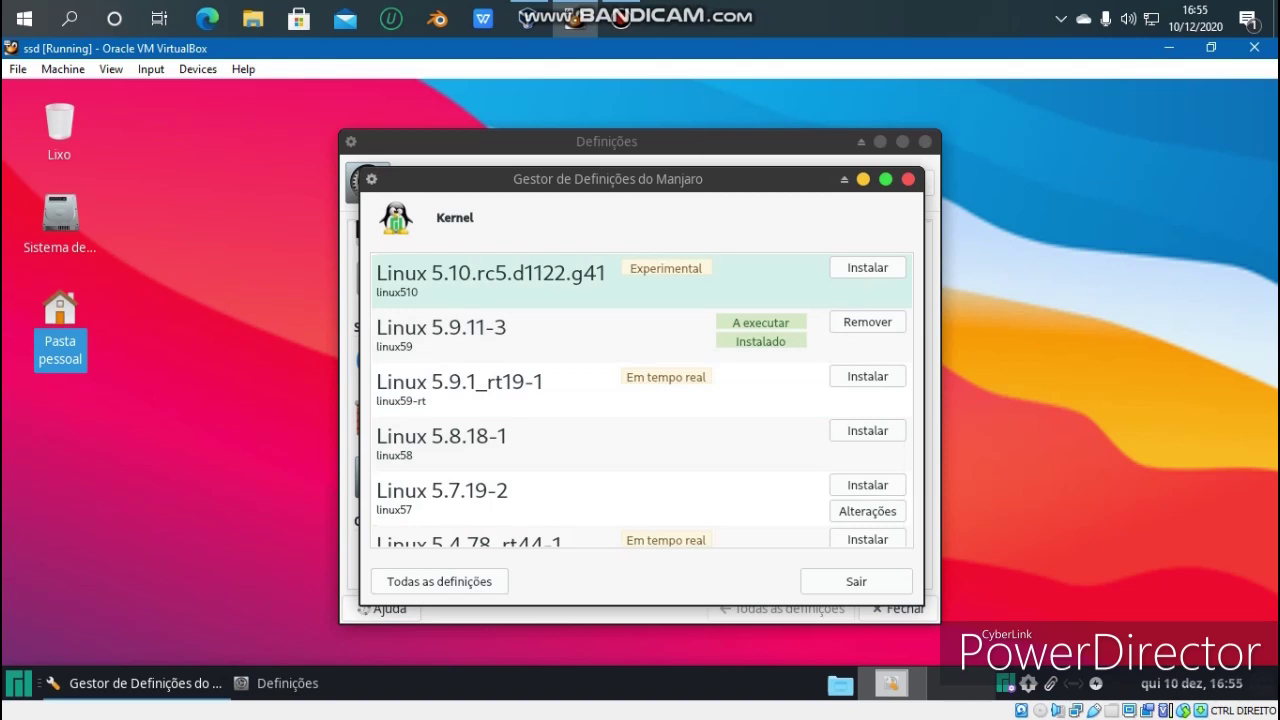
click(908, 179)
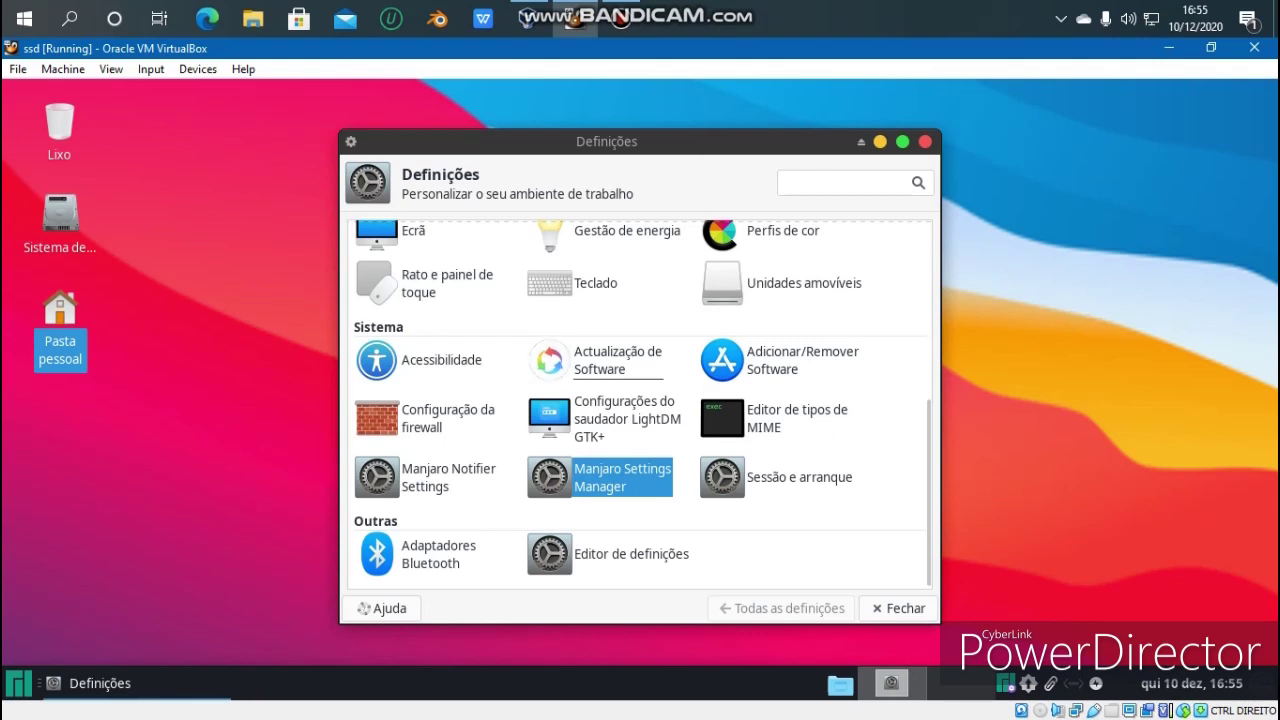
- Reopen the Manjaro Settings Manager and view the system locales in Definições de localização
scroll(550, 430, up, 1)
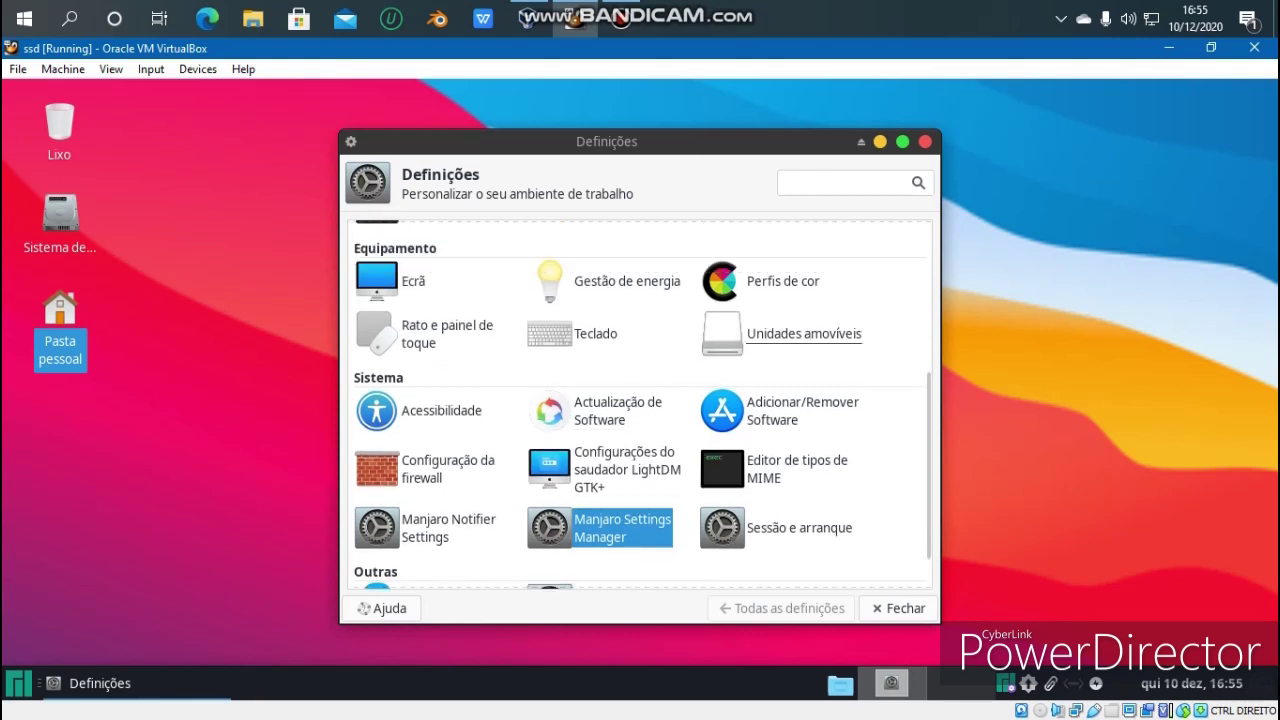
scroll(600, 365, down, 1)
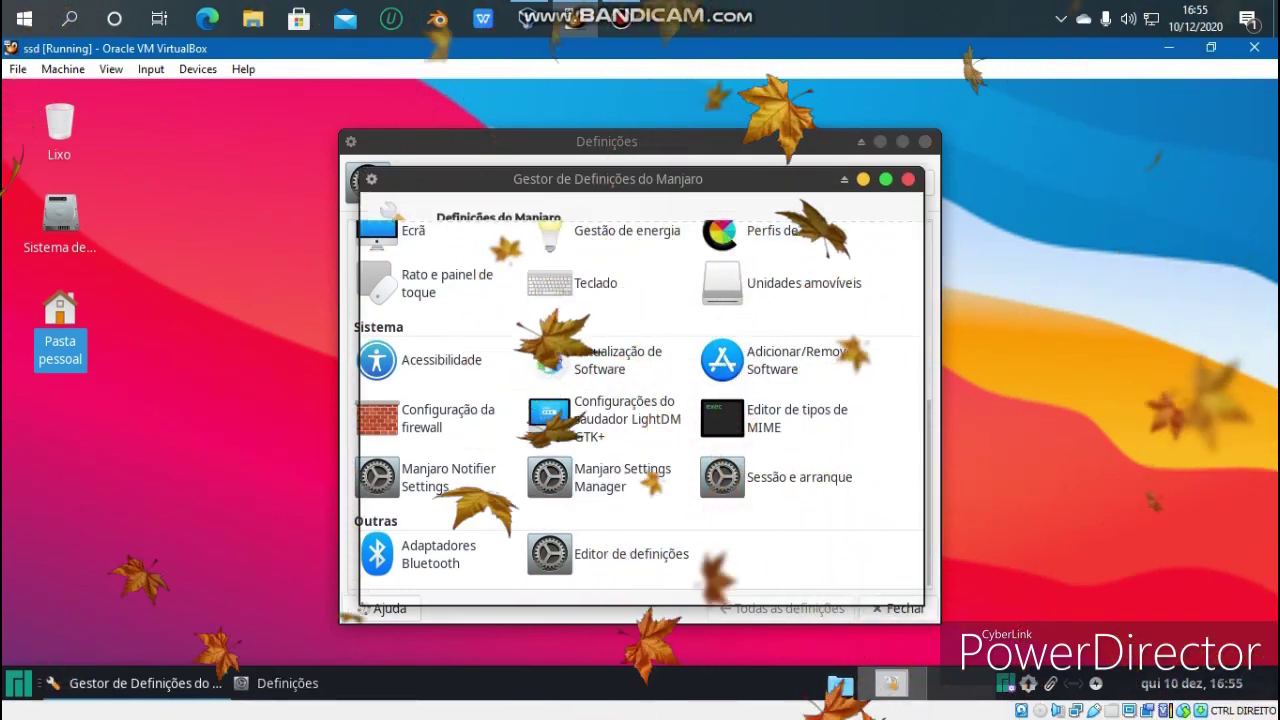
click(445, 357)
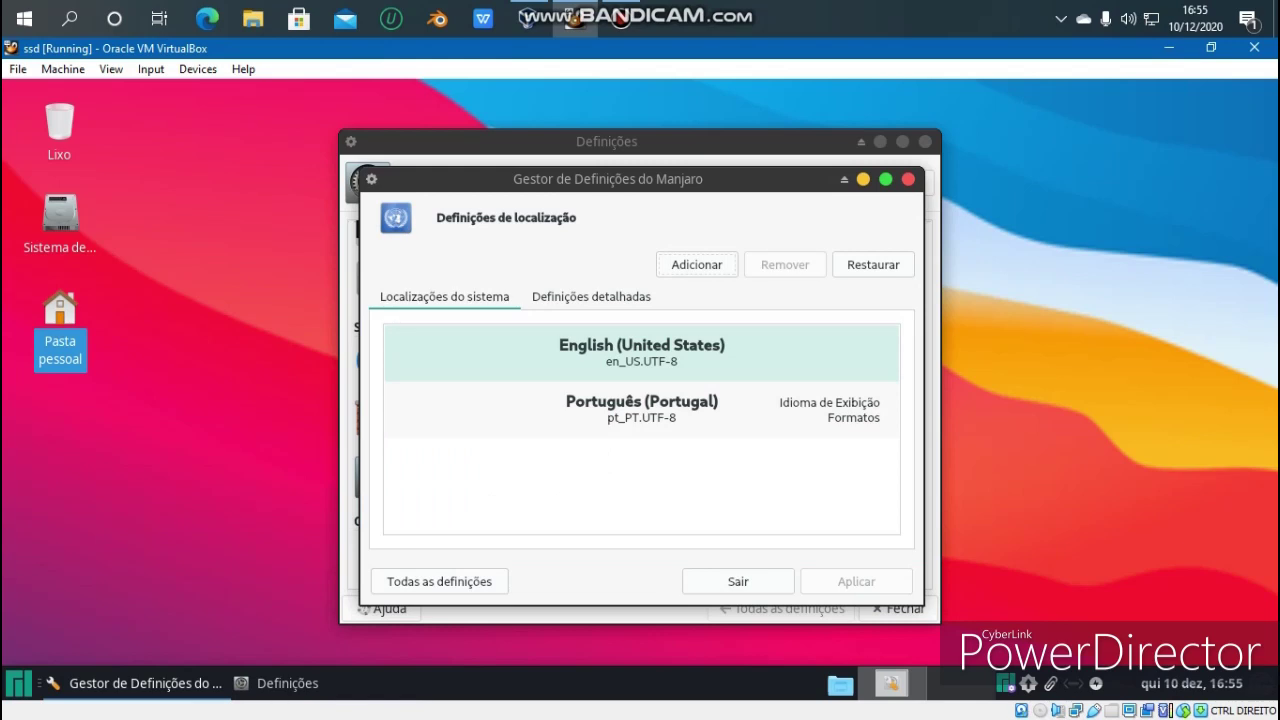
click(642, 409)
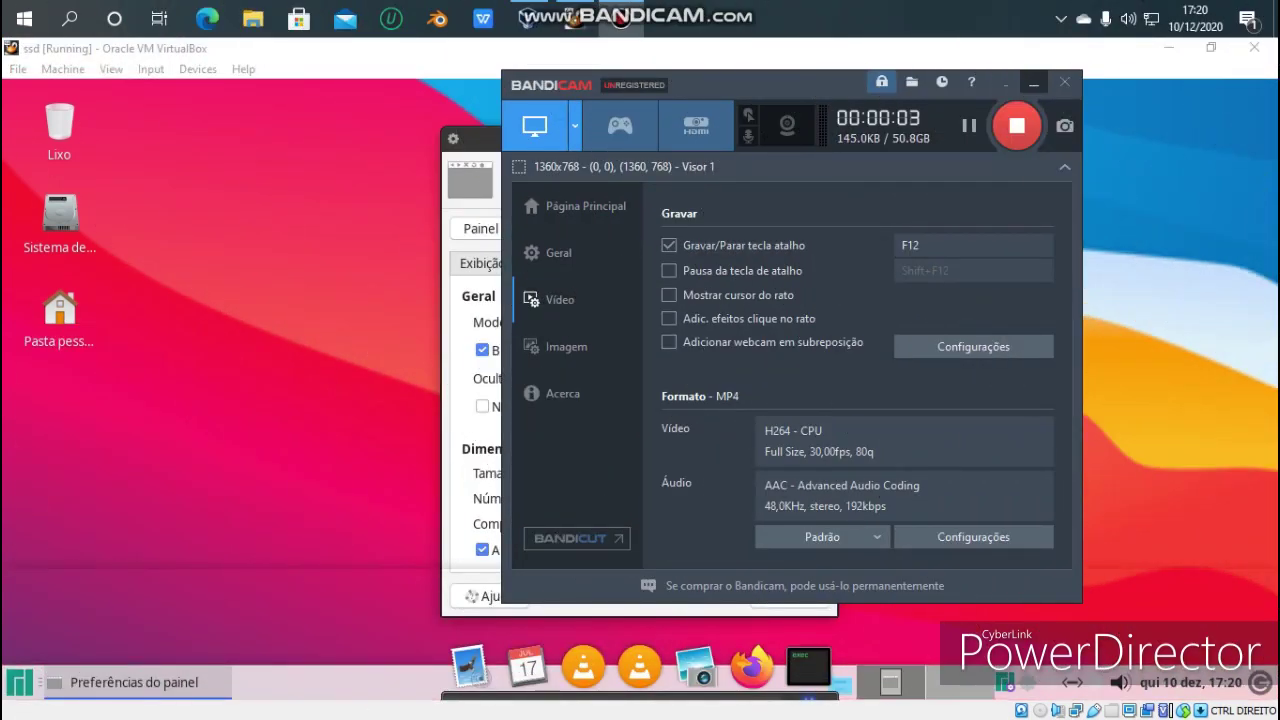
- Set the mode of Painel 0 to Vertical in the panel preferences
click(1034, 83)
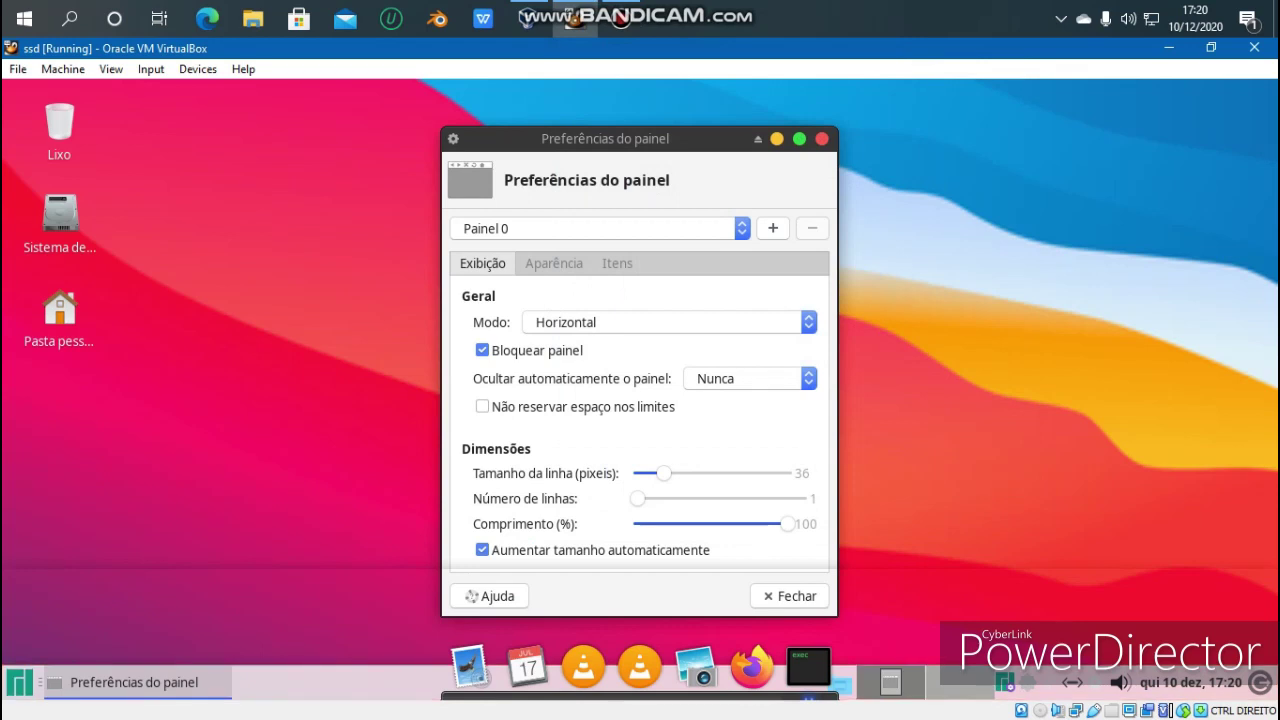
click(554, 264)
click(484, 264)
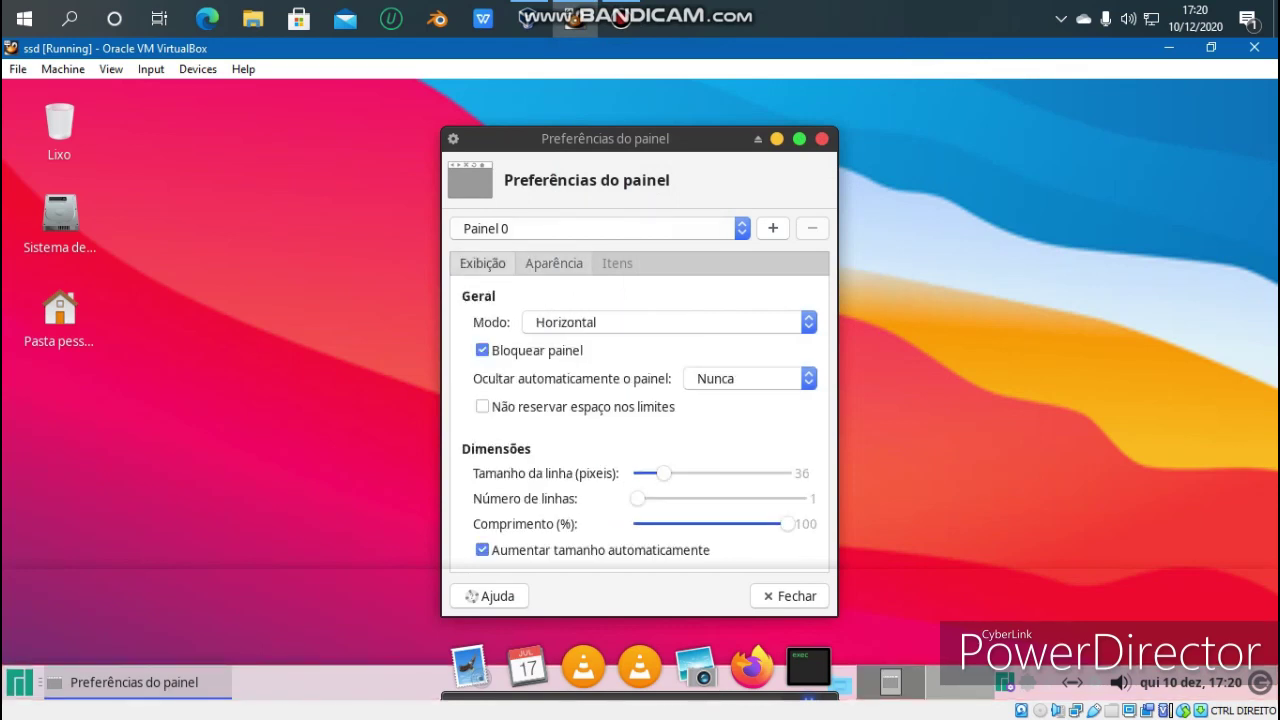
click(669, 322)
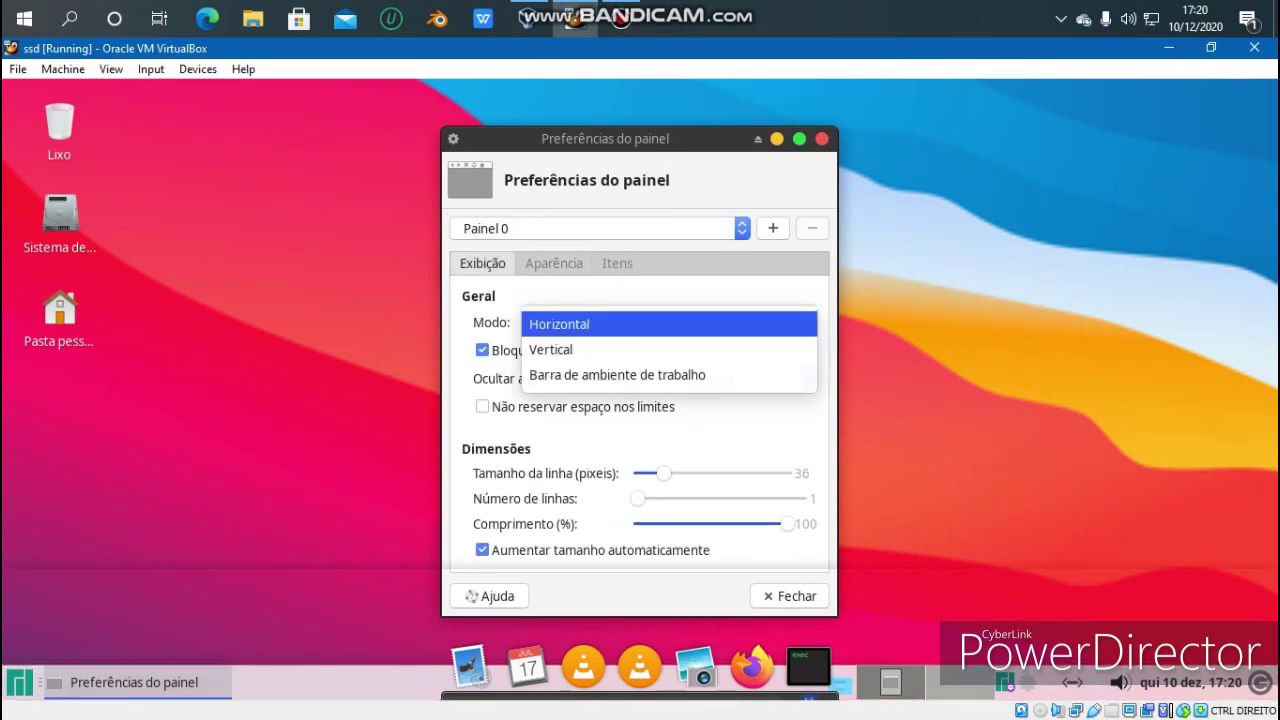
click(640, 350)
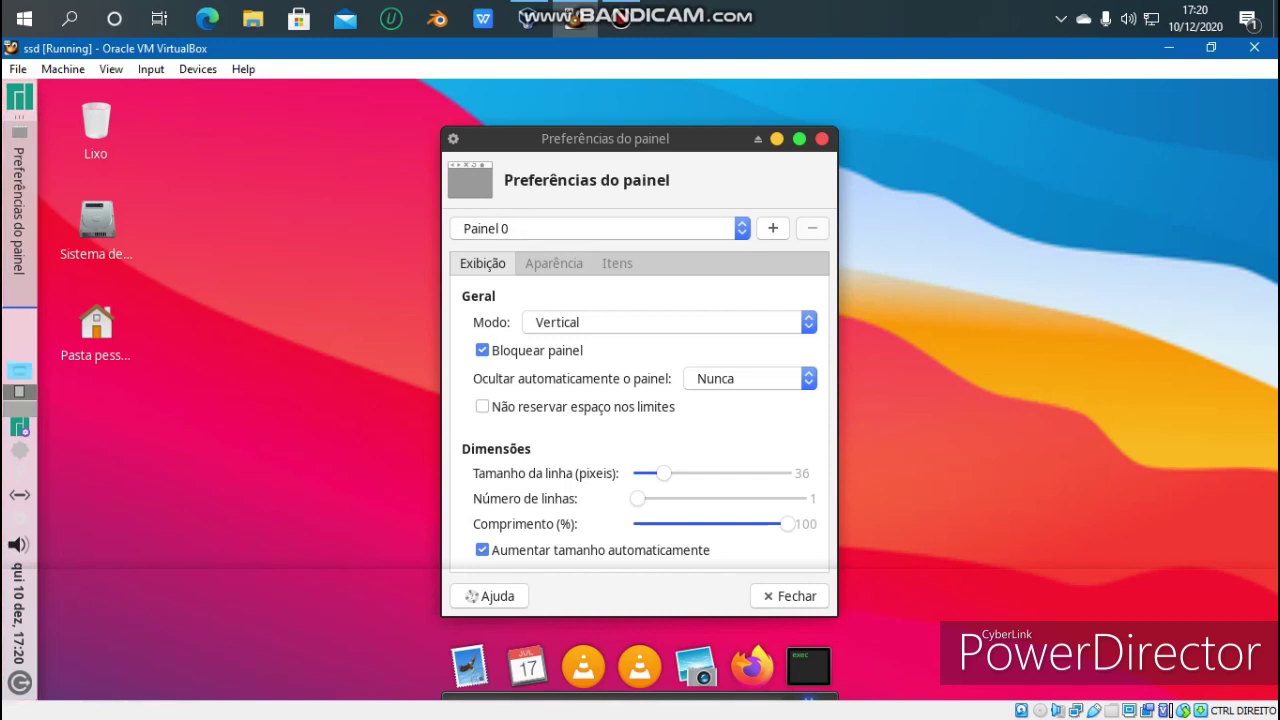
- Lower the Entrada and Saída opacity of Painel 0 to make it translucent, and close the panel preferences
click(554, 264)
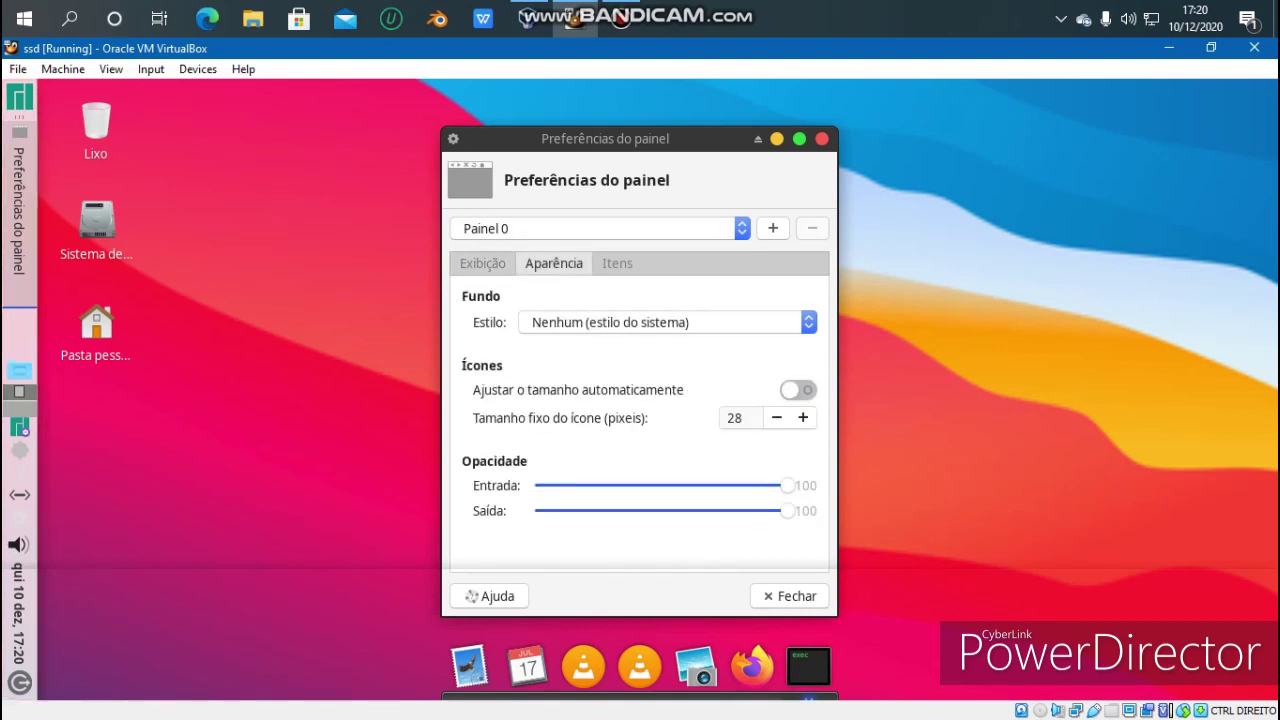
drag(788, 485, 724, 485)
drag(788, 510, 700, 510)
click(790, 596)
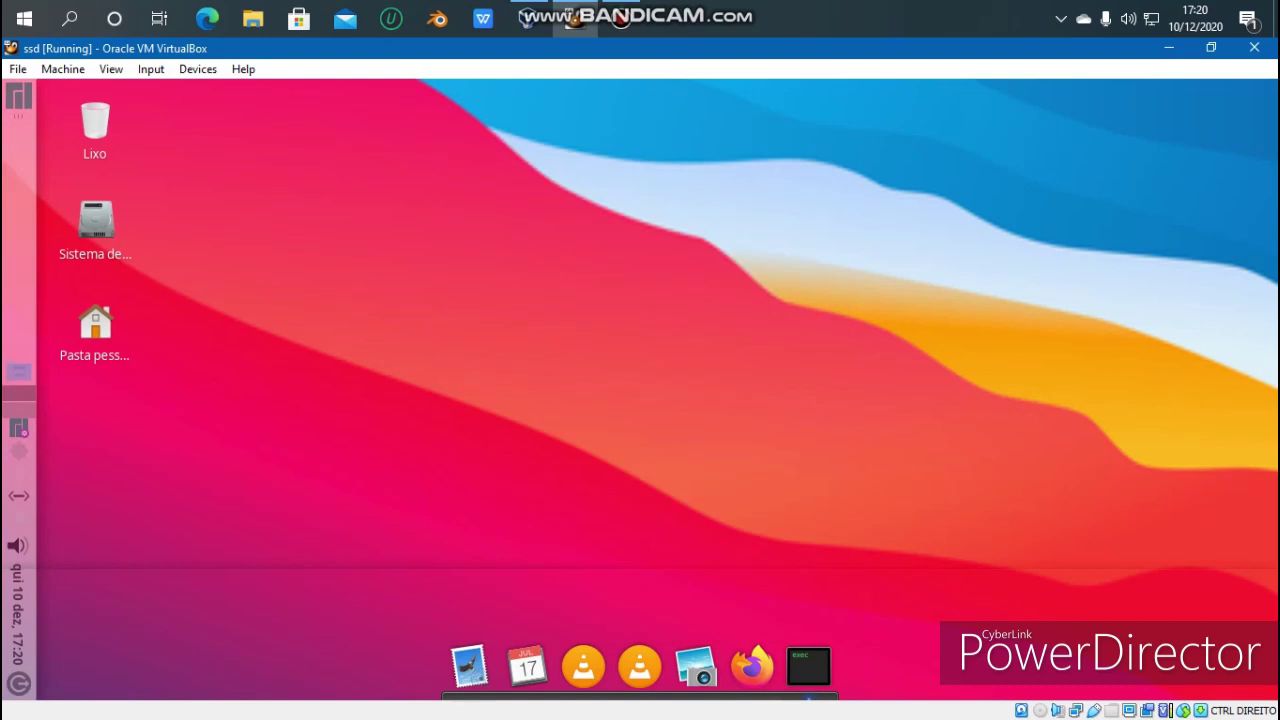
- Shrink the applications menu to a smaller width and height and close it
click(18, 97)
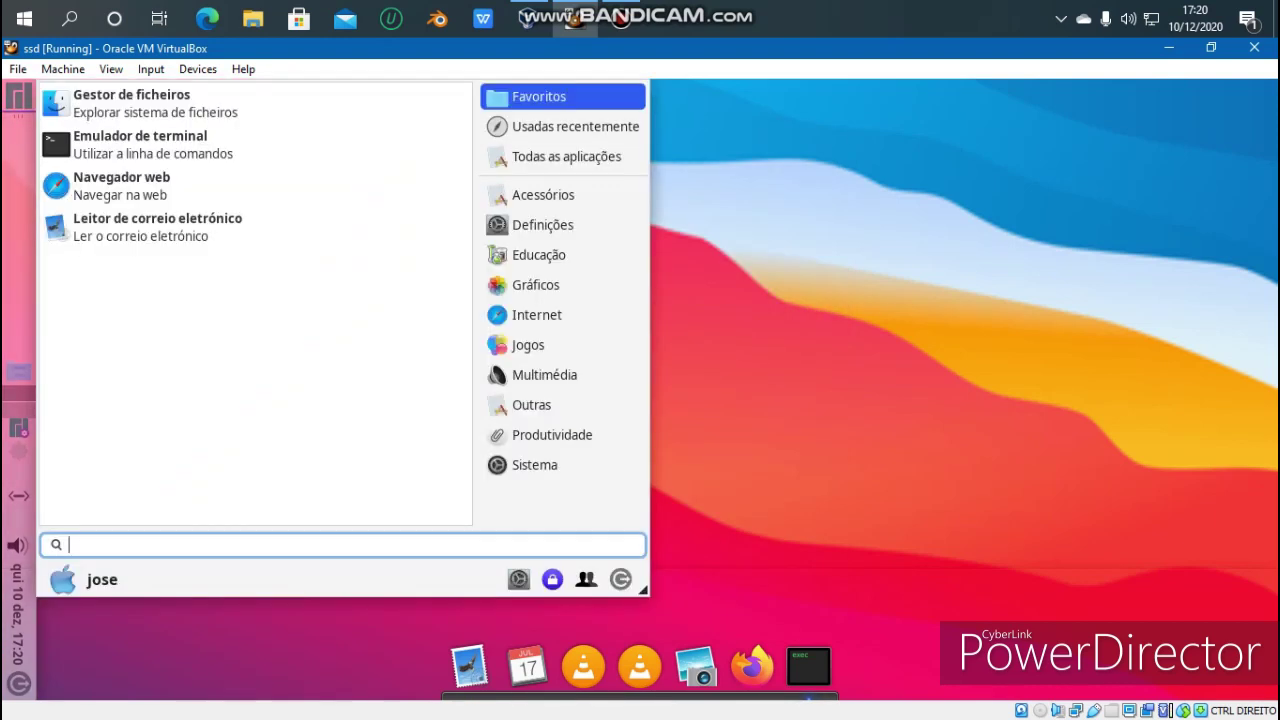
drag(643, 590, 438, 517)
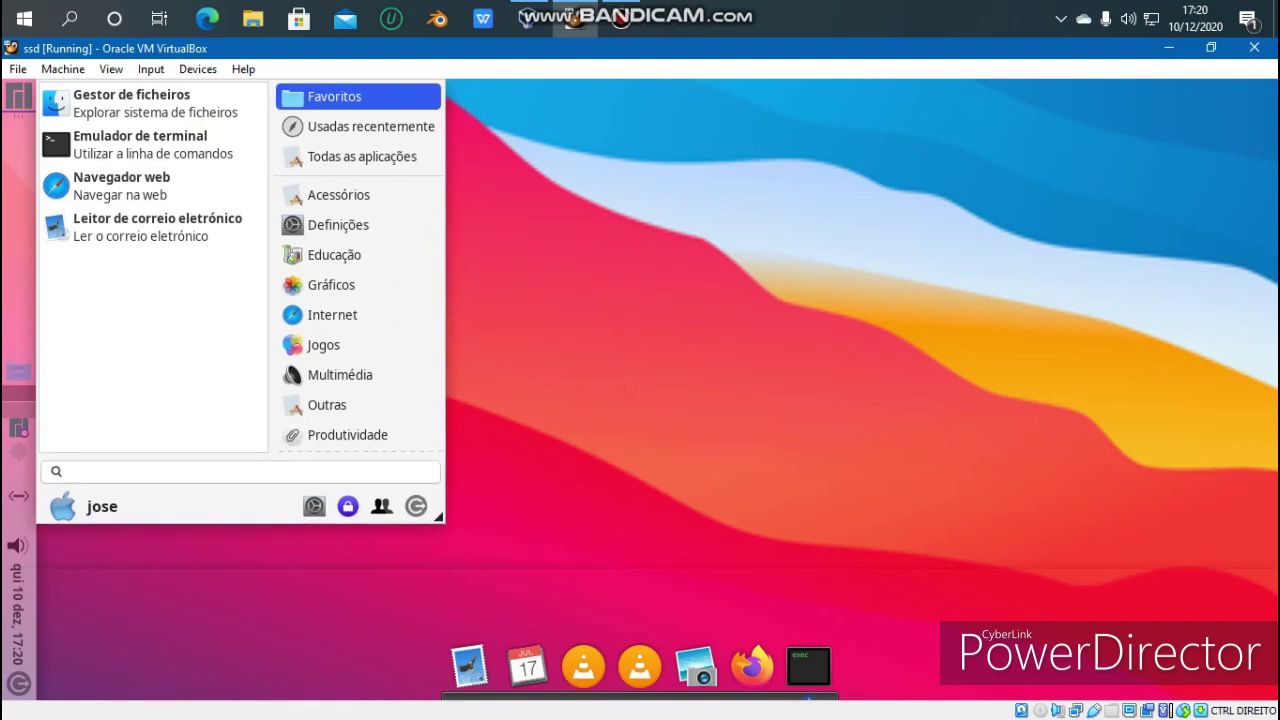
key(Escape)
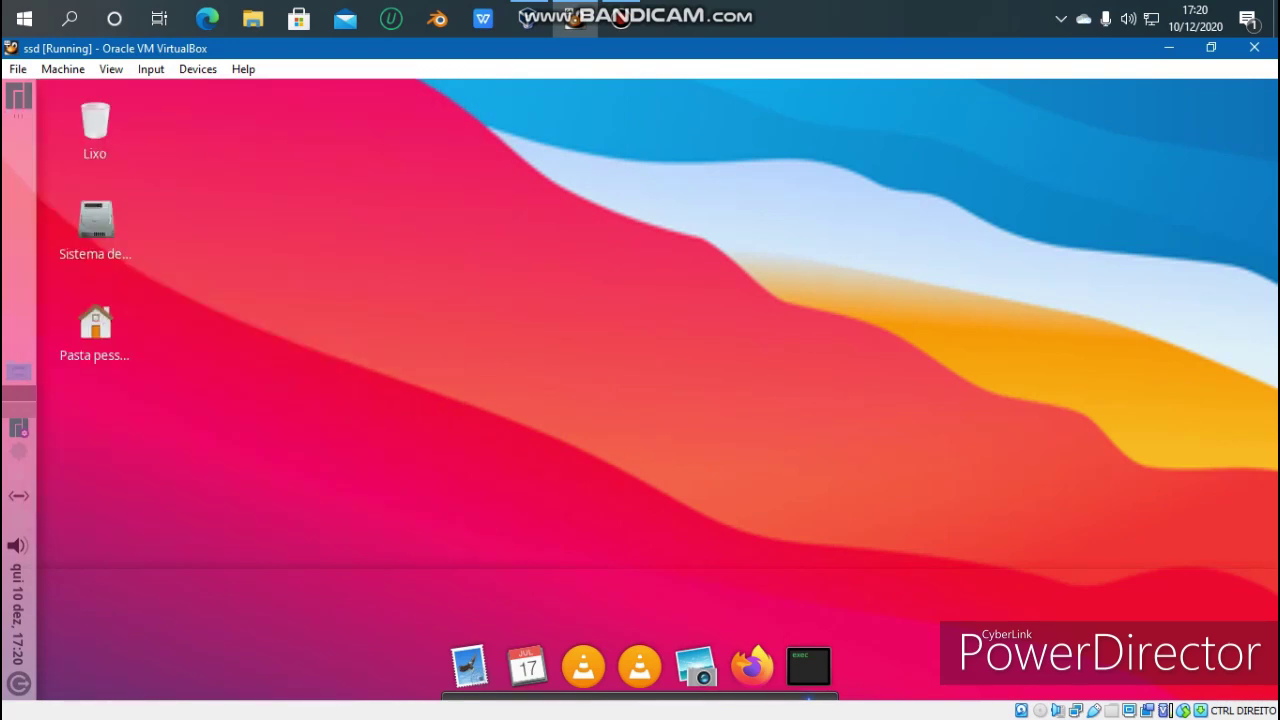
- Open Firefox and search the web for "plank preferense", accepting the corrected spelling "plank preferences"
click(639, 666)
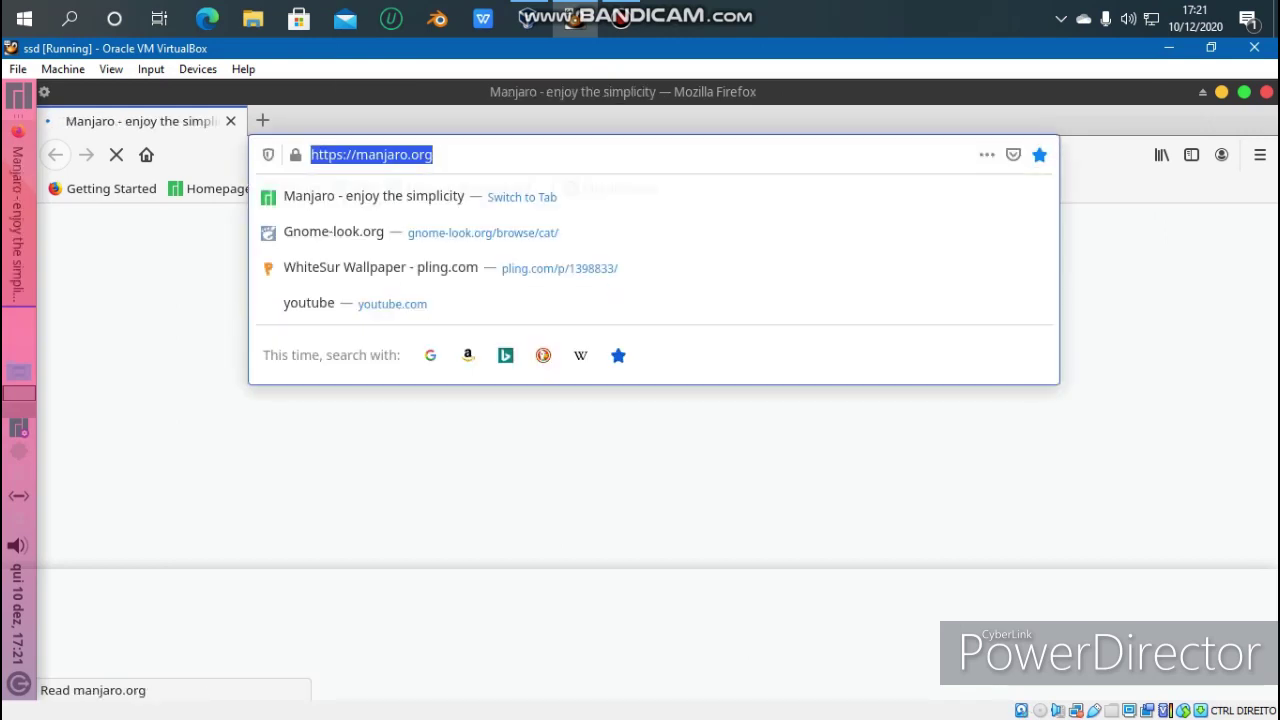
key(BackSpace)
text(plan)
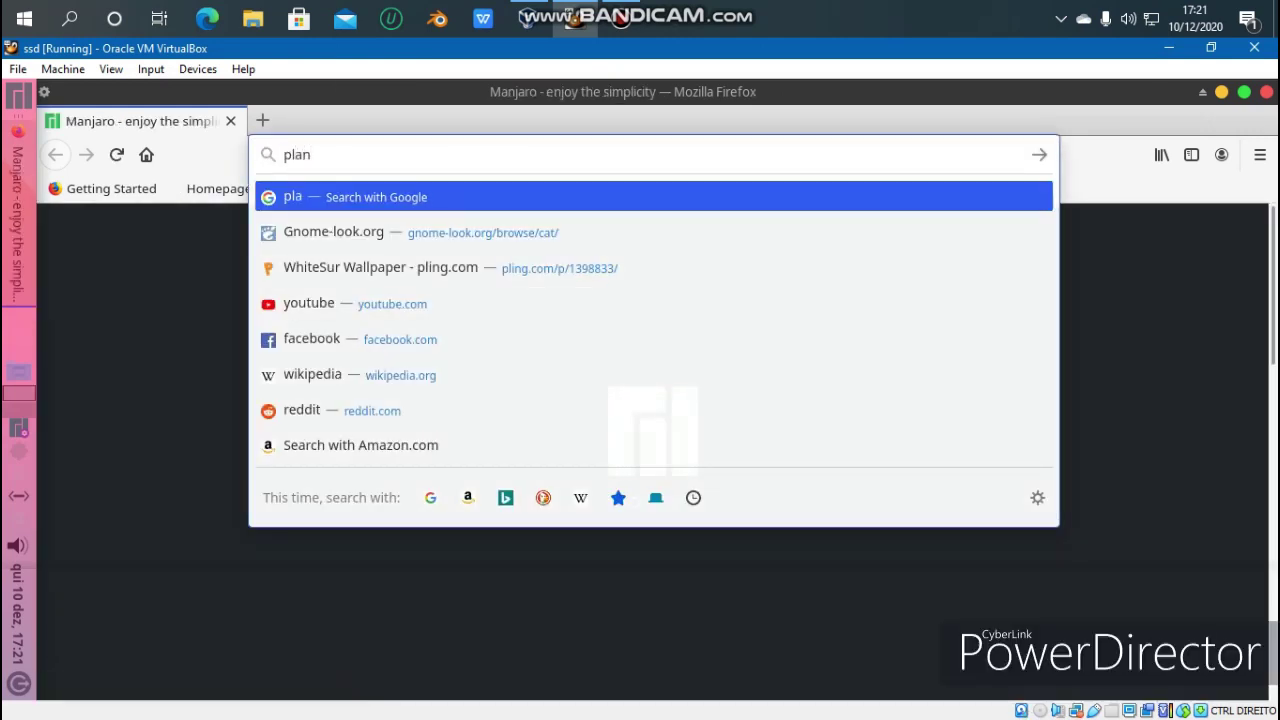
text(k prefe)
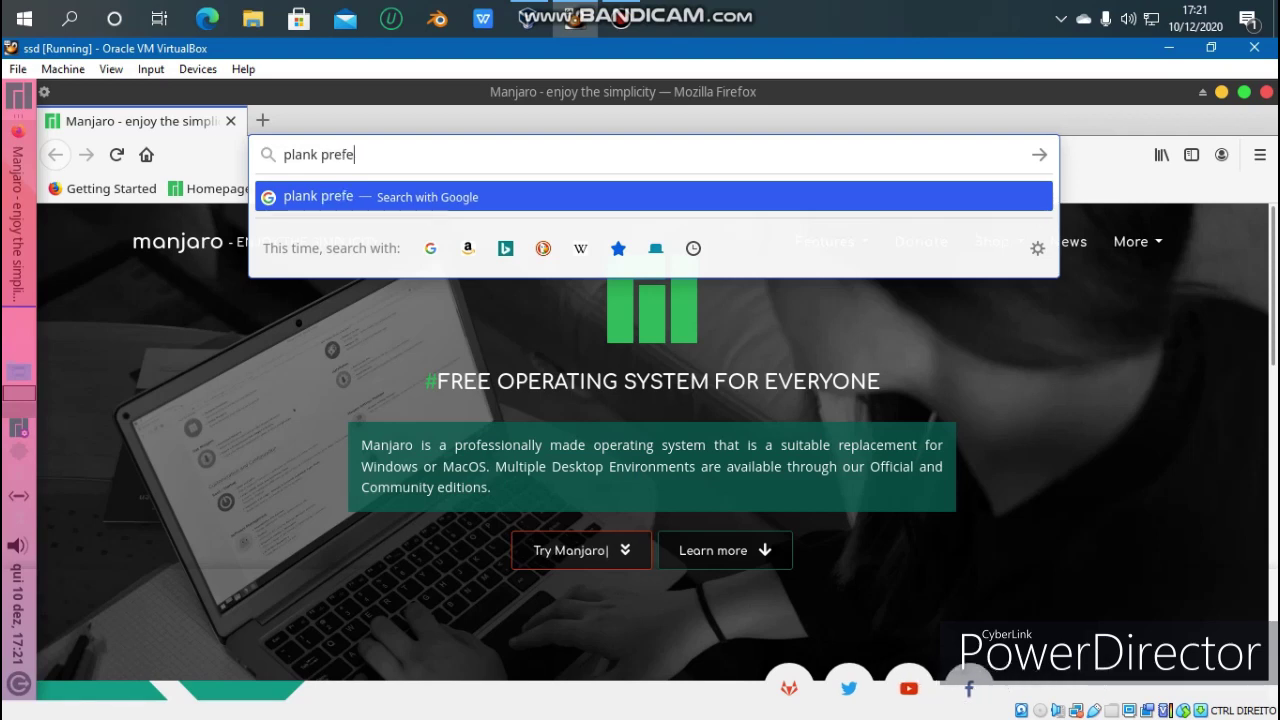
text(rense)
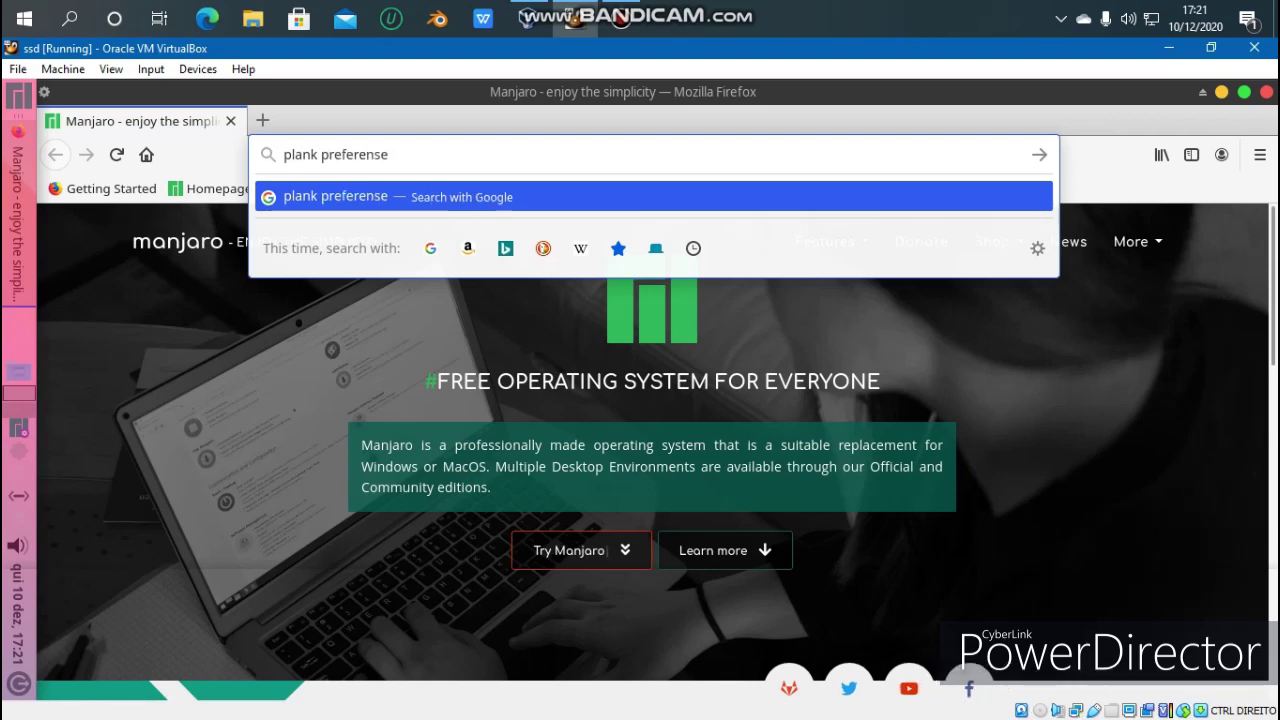
key(Return)
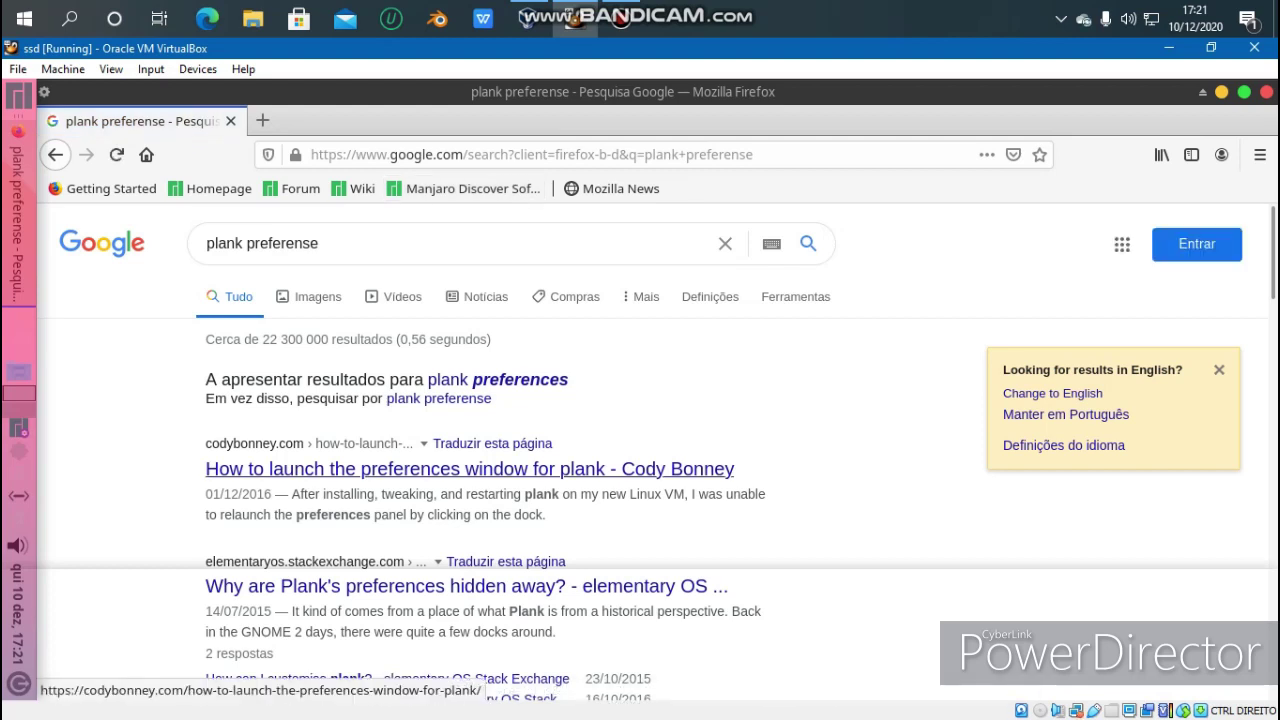
click(500, 380)
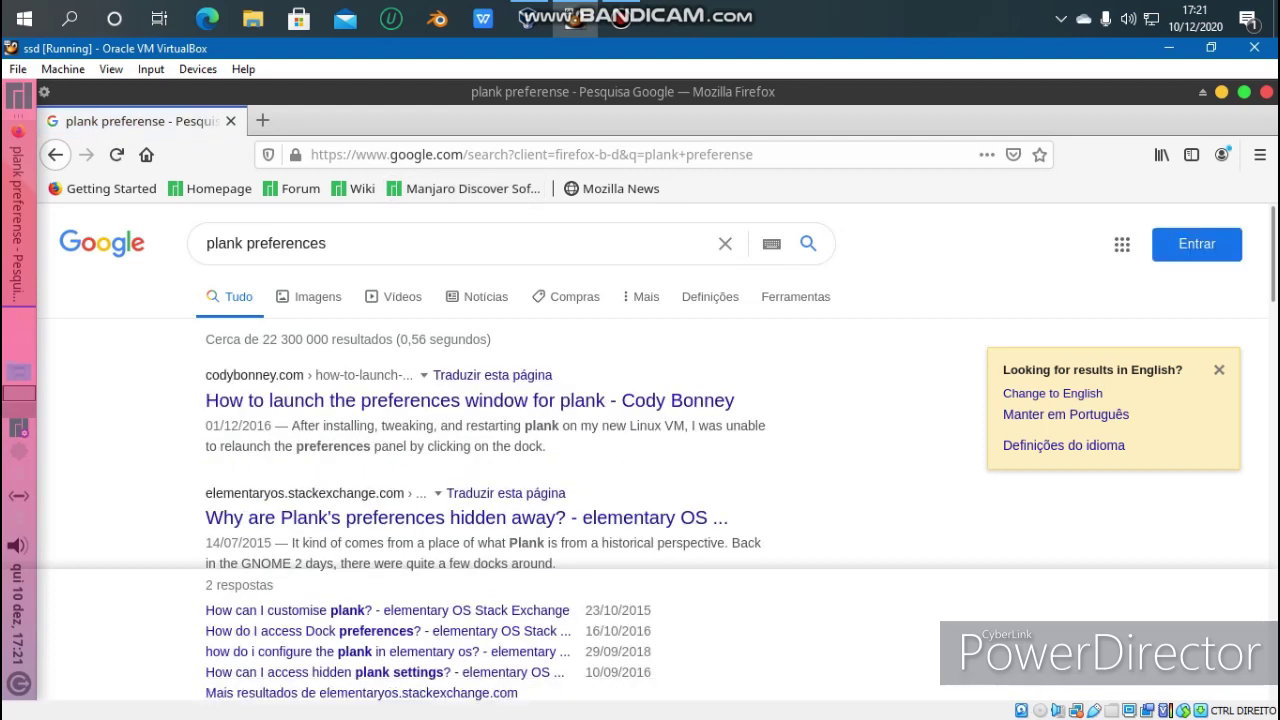
- Copy the command plank --preferences from the Stack Exchange question about Plank's hidden preferences, and close the browser
click(466, 517)
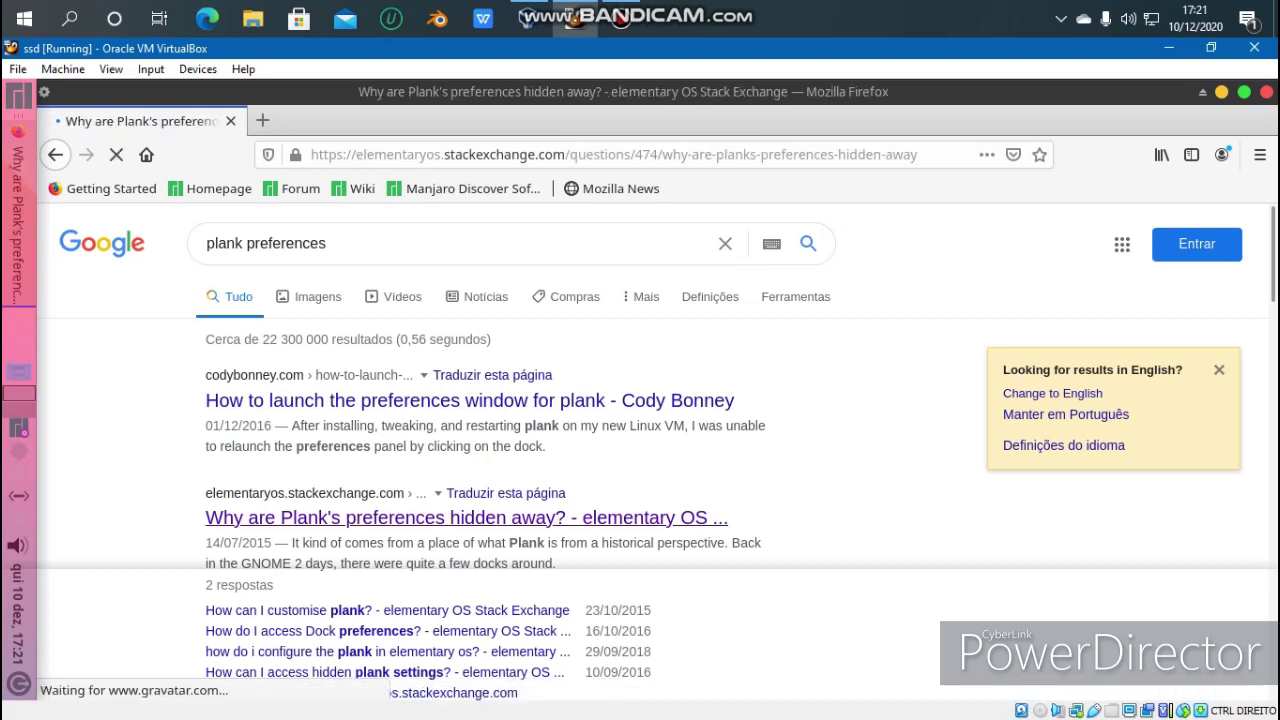
scroll(652, 450, down, 2)
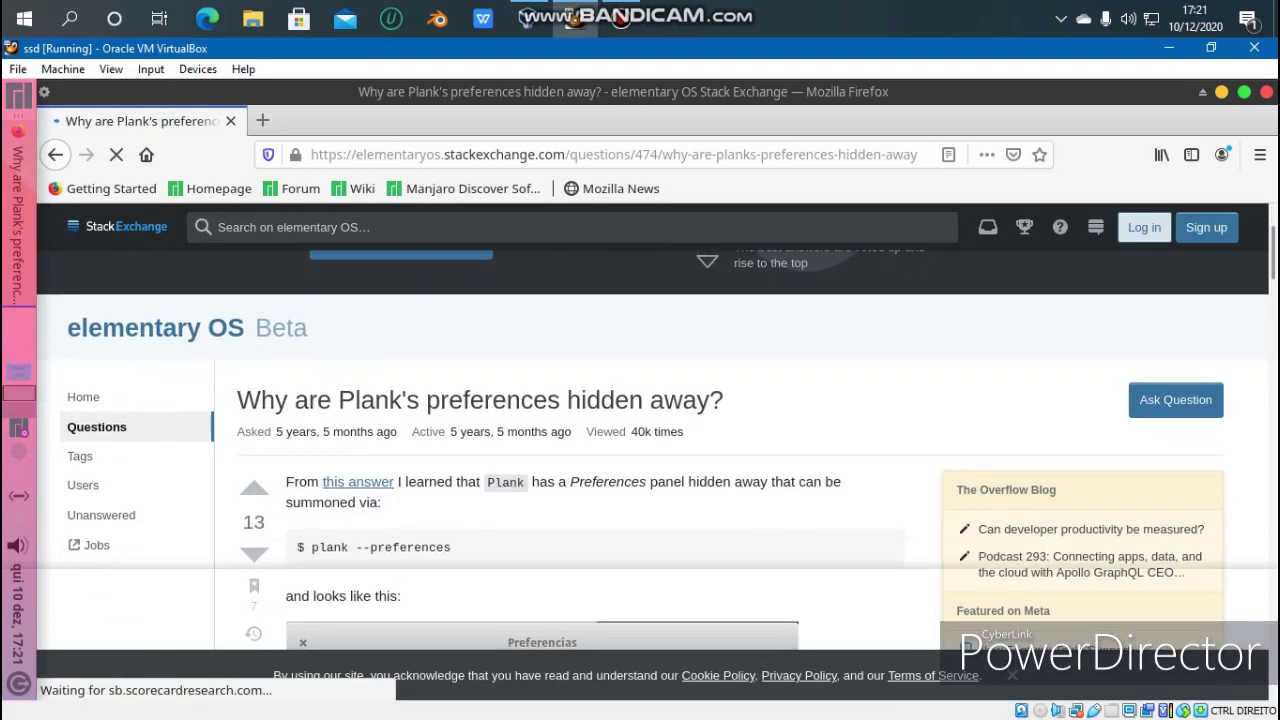
drag(451, 535, 326, 535)
right_click(330, 532)
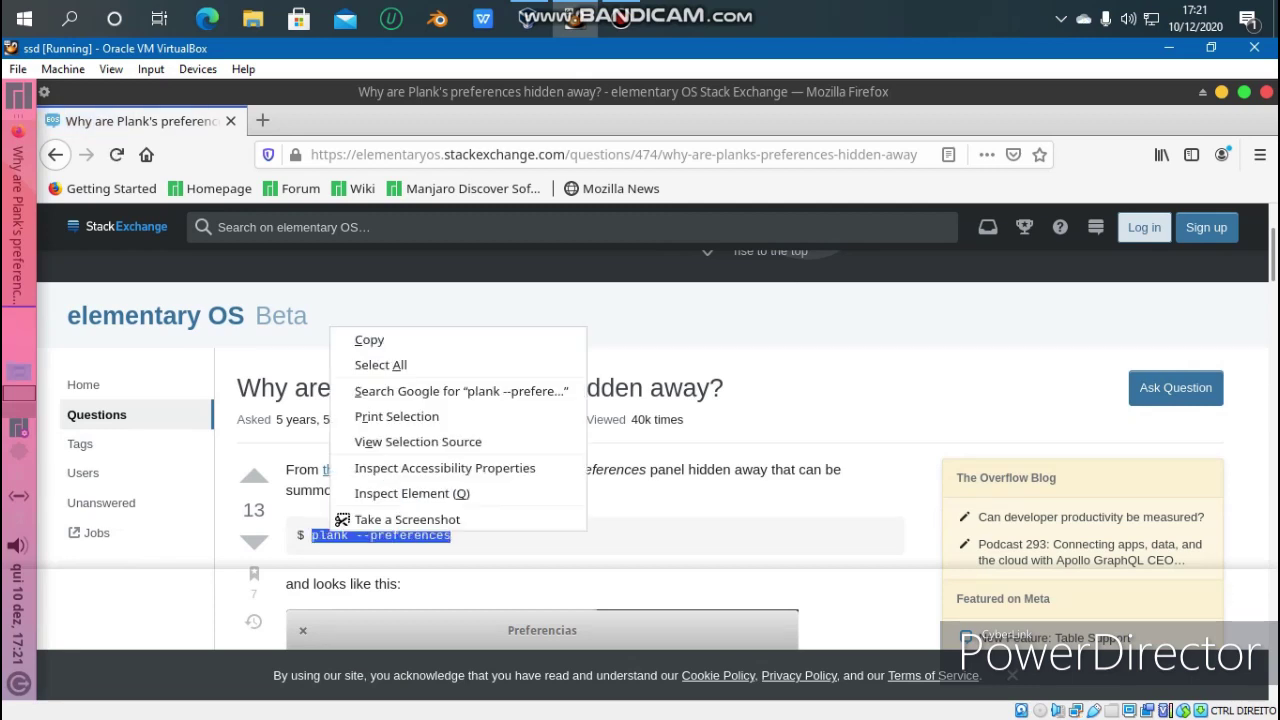
click(369, 337)
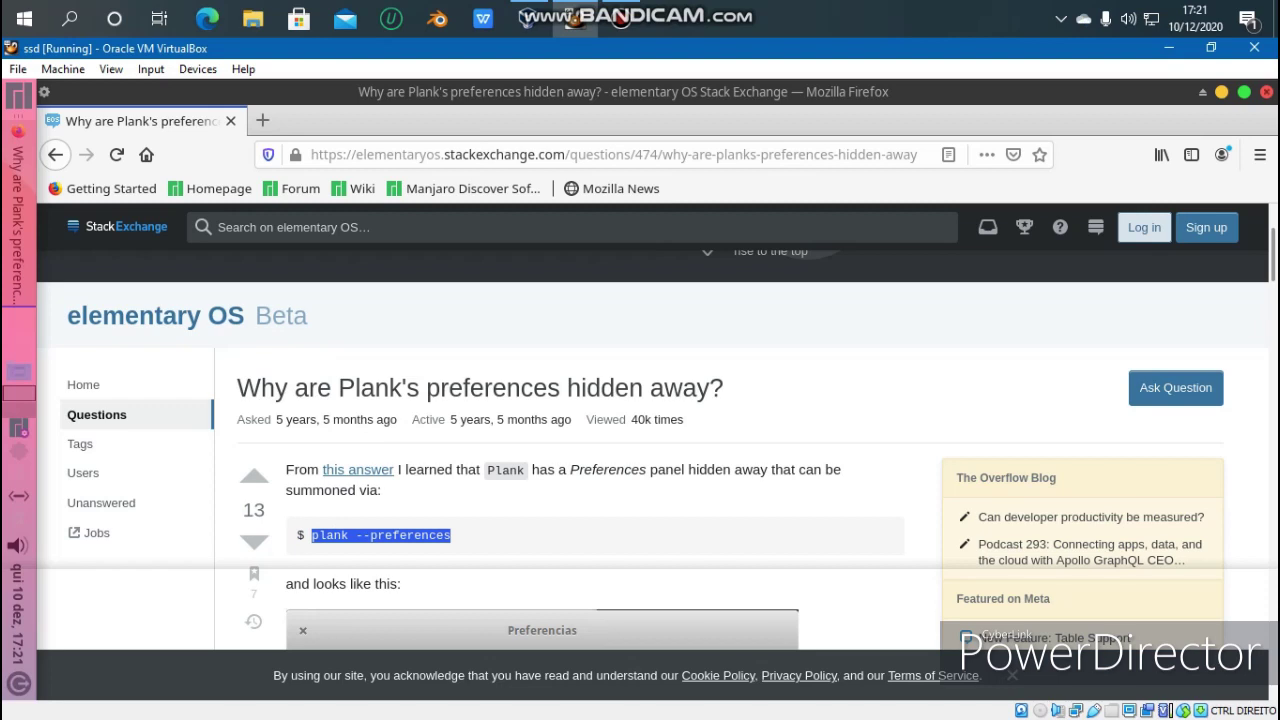
click(1266, 91)
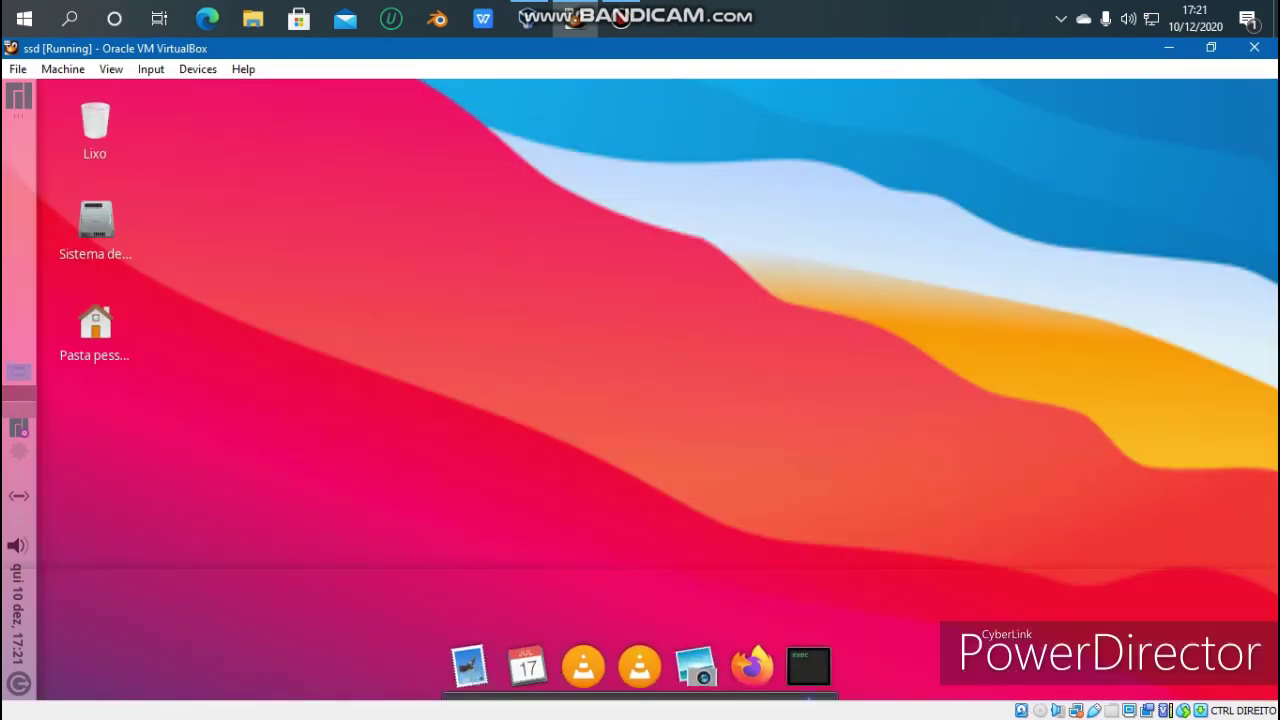
- Open a terminal, paste the command plank --preferences and run it to open the dock's settings
click(18, 97)
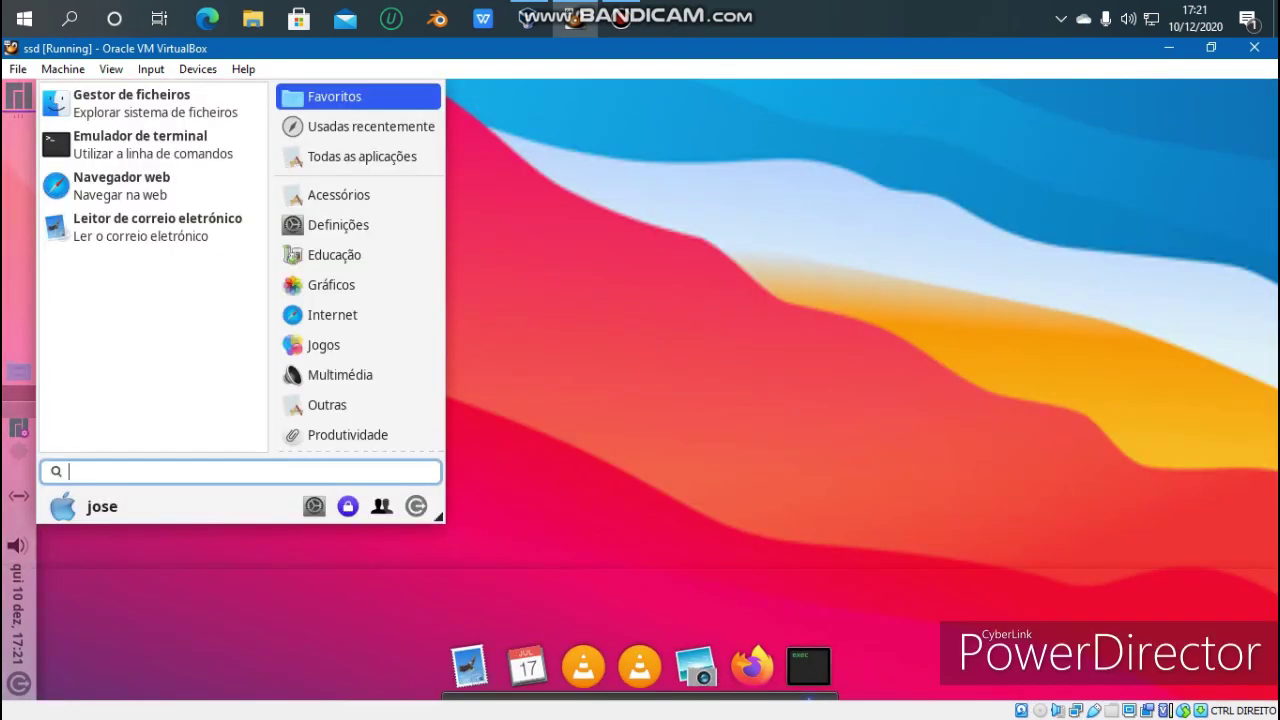
click(140, 144)
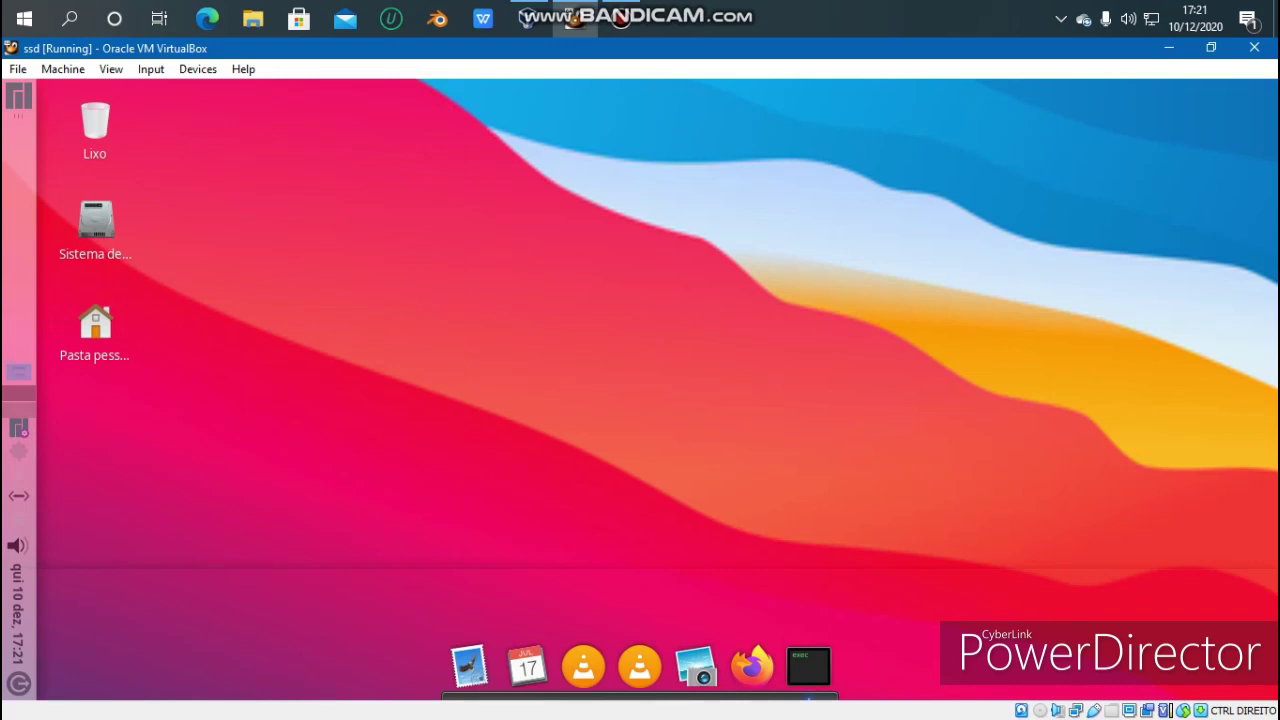
key(ctrl+alt+t)
right_click(494, 255)
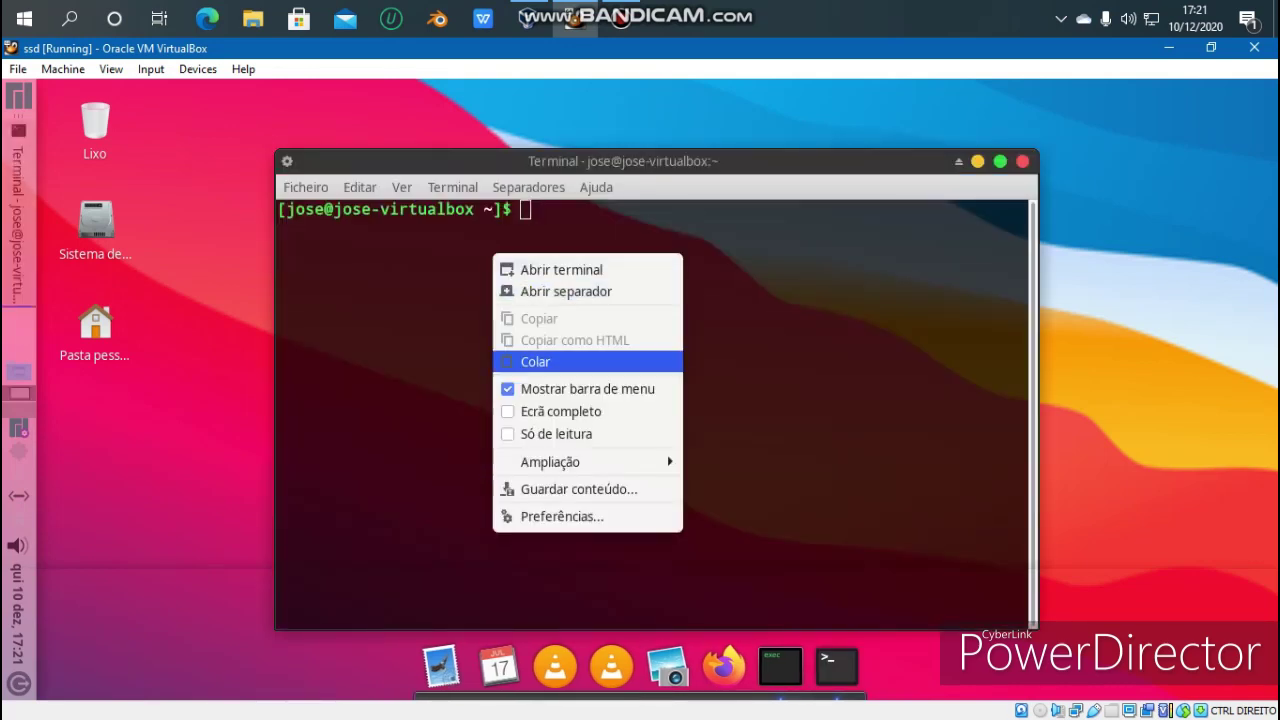
click(560, 361)
key(Return)
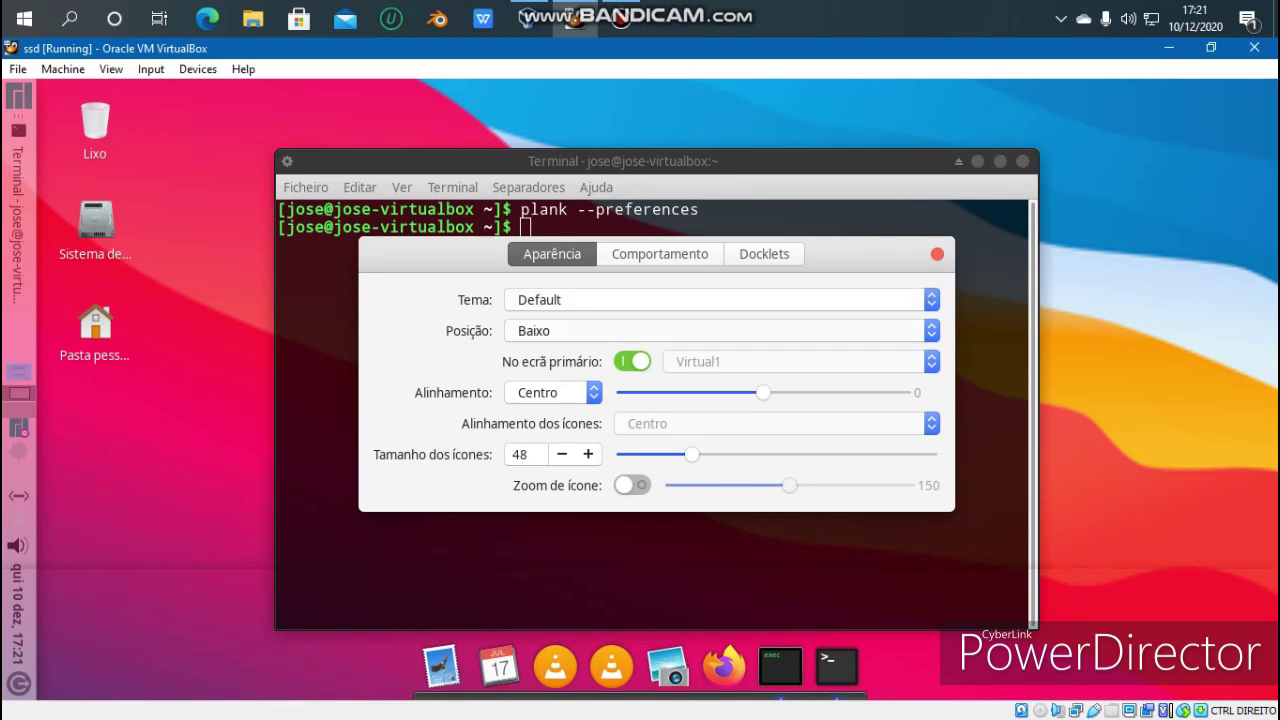
- Set the Plank dock's Posição to Direita
click(722, 331)
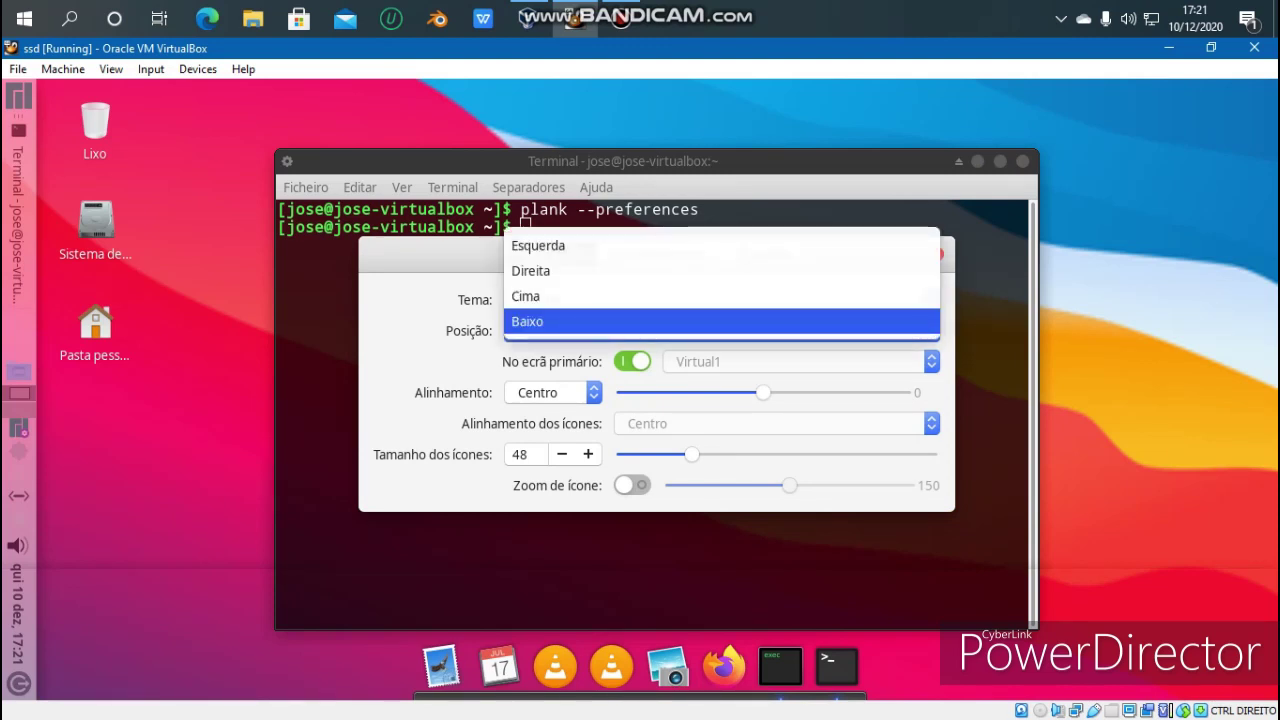
click(722, 271)
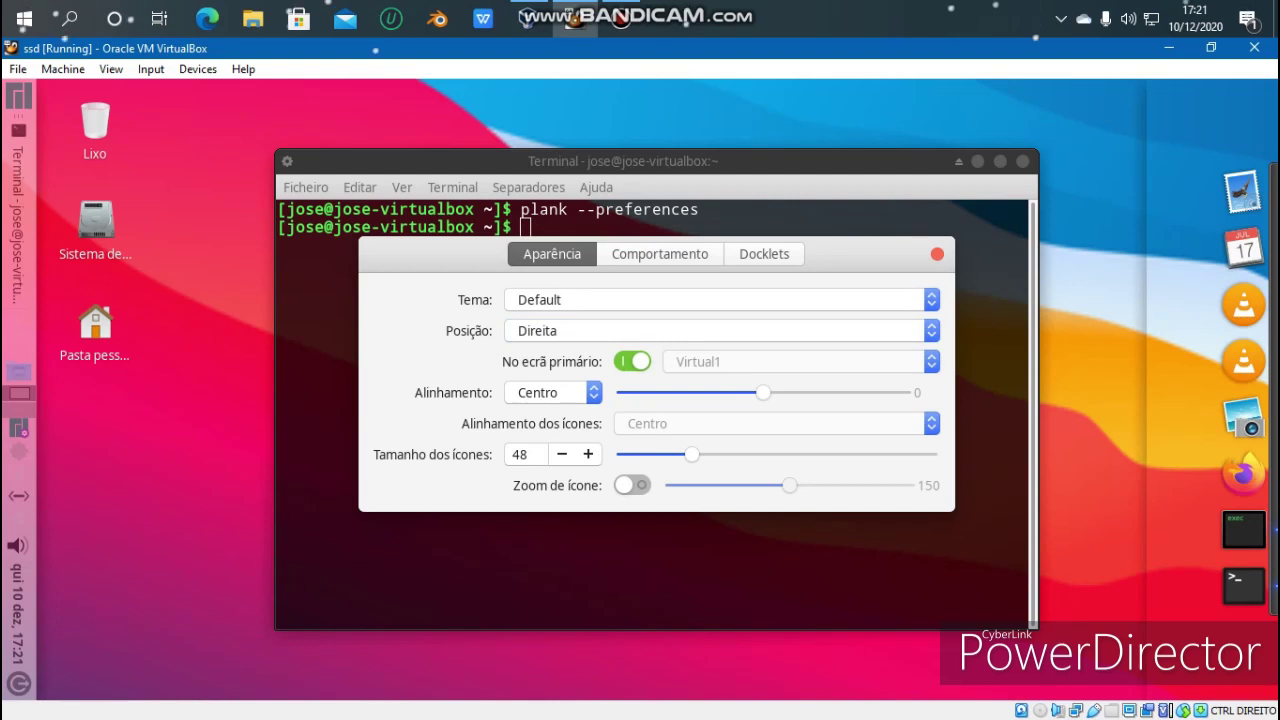
click(722, 331)
click(722, 334)
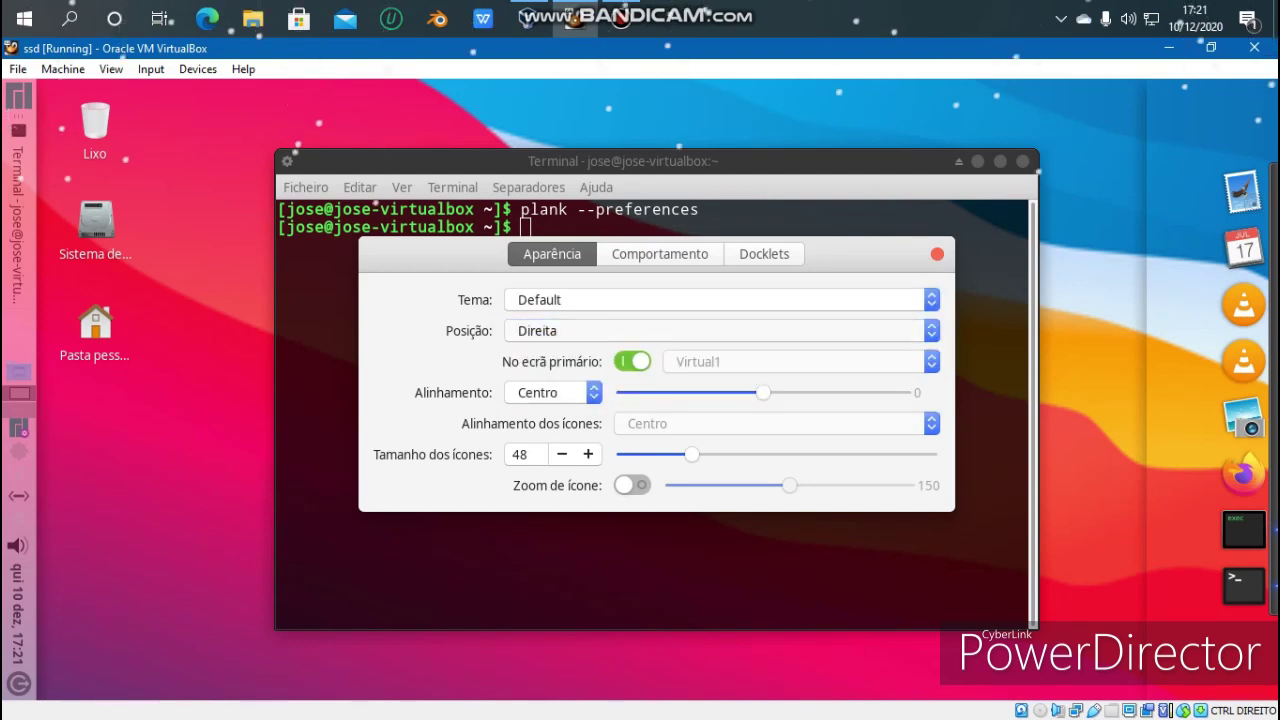
- Set the Plank dock's Posição to Baixo
click(722, 331)
key(Return)
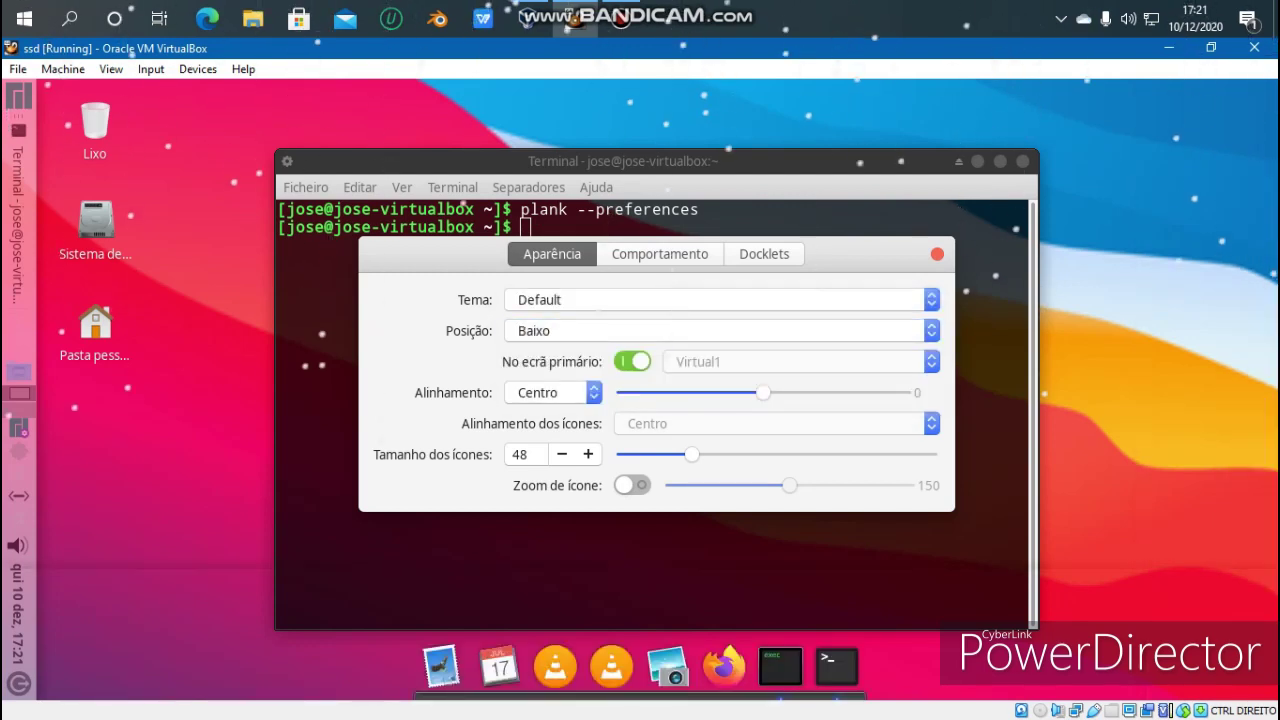
- Try the Matte theme on the Plank dock and return Tema to Default
click(722, 300)
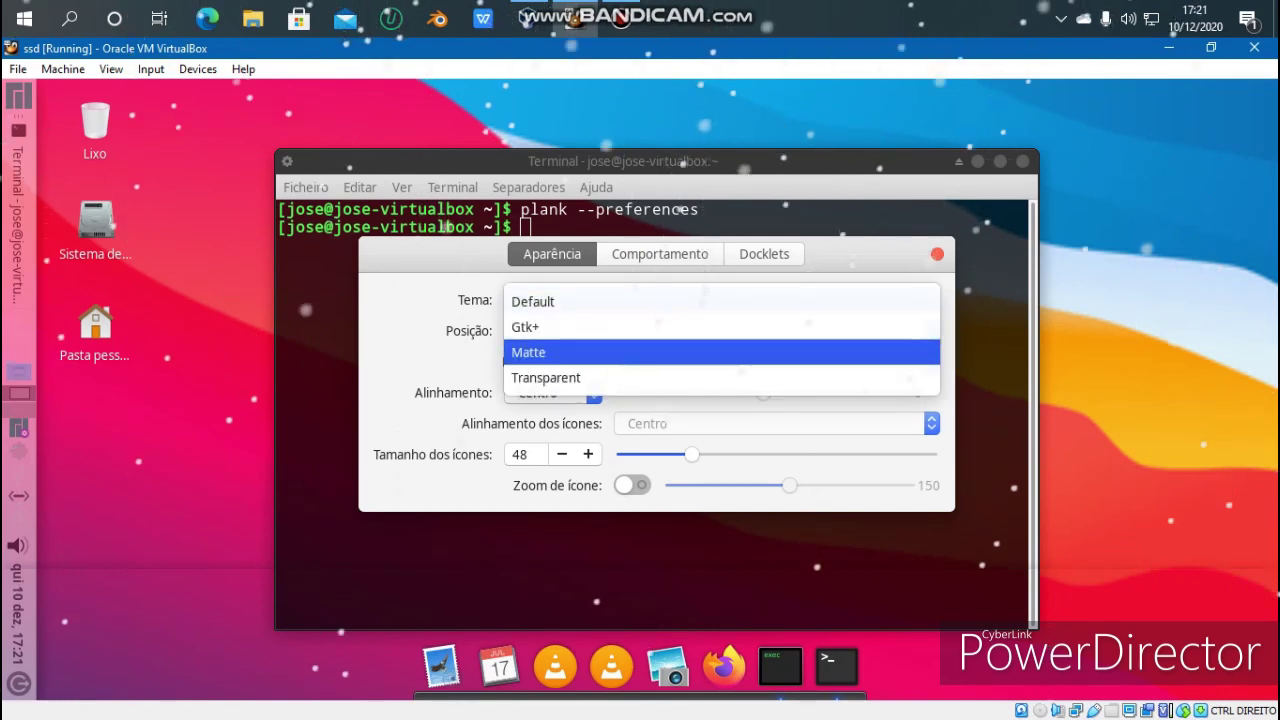
click(722, 352)
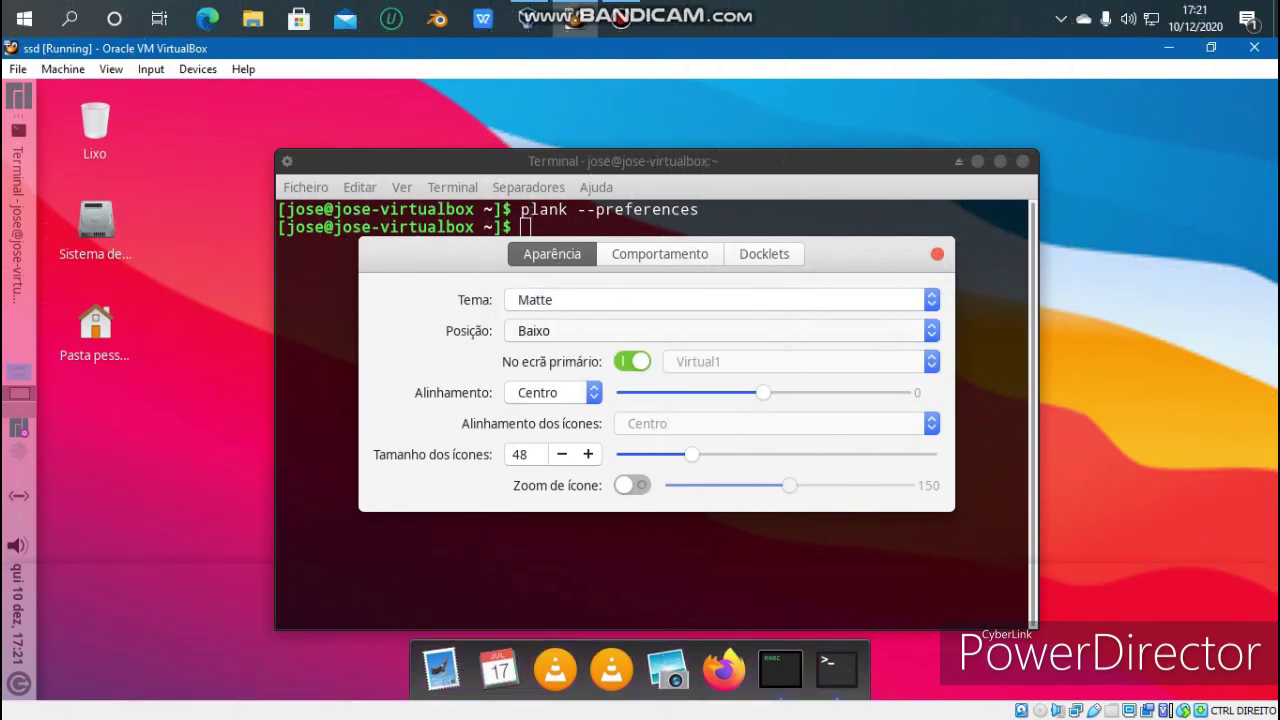
click(722, 300)
key(Down)
key(Up)
key(Up)
key(Up)
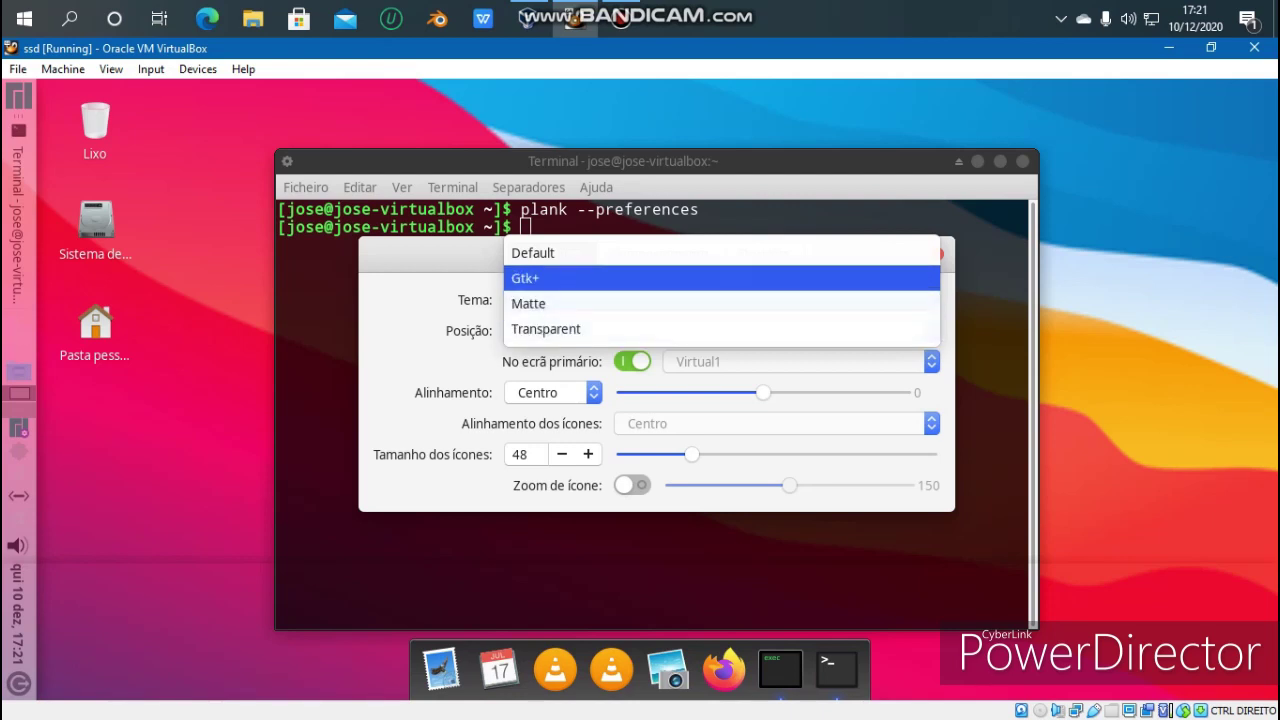
key(Return)
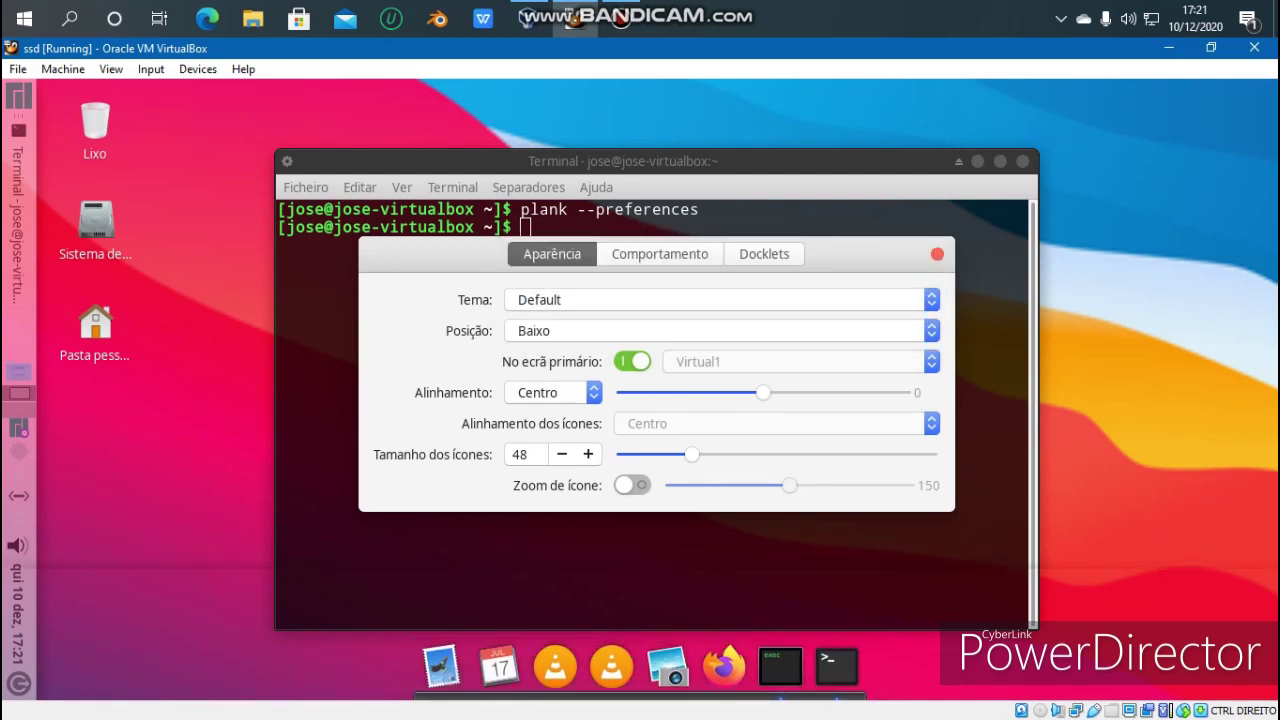
- Close the Plank preferences and the terminal window
key(Escape)
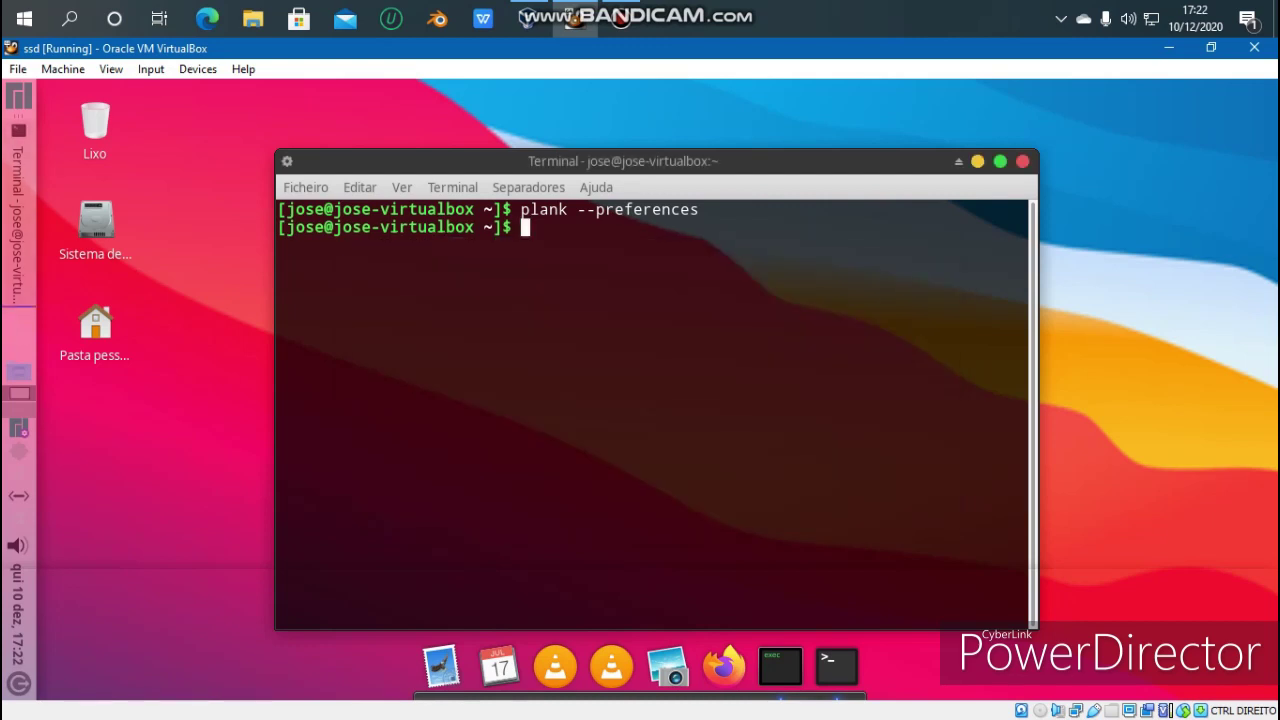
key(alt+F4)
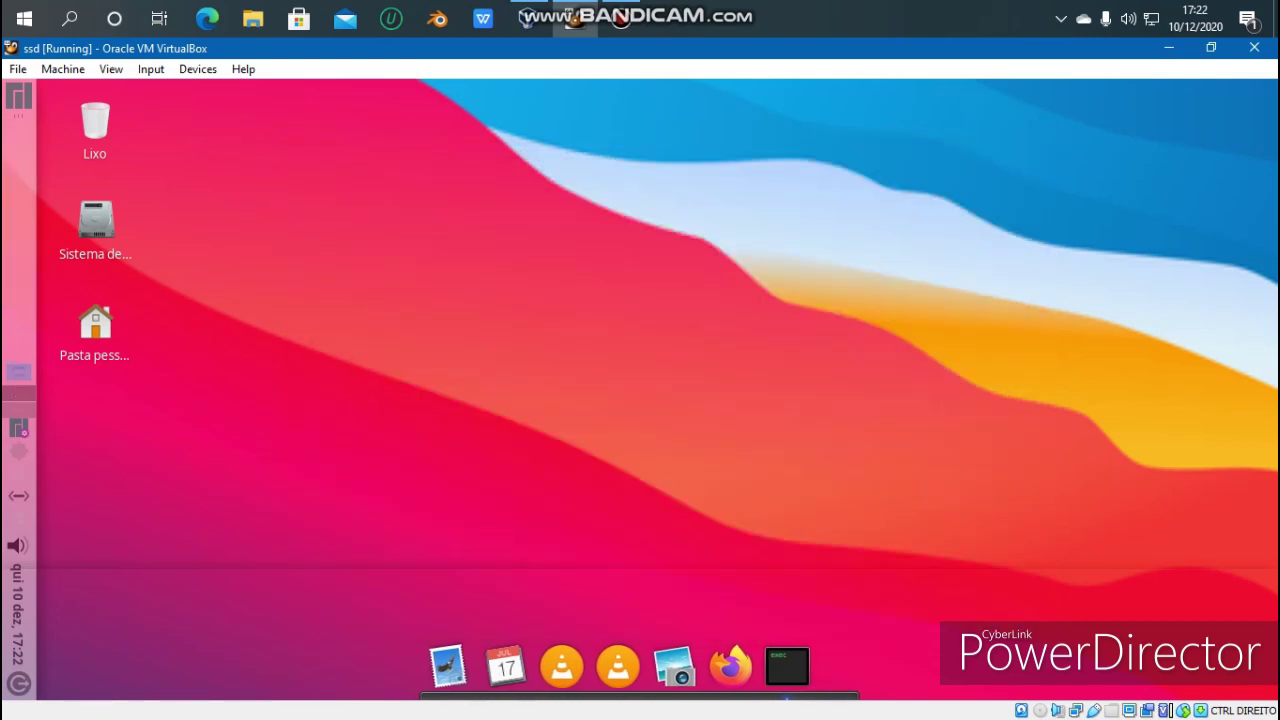